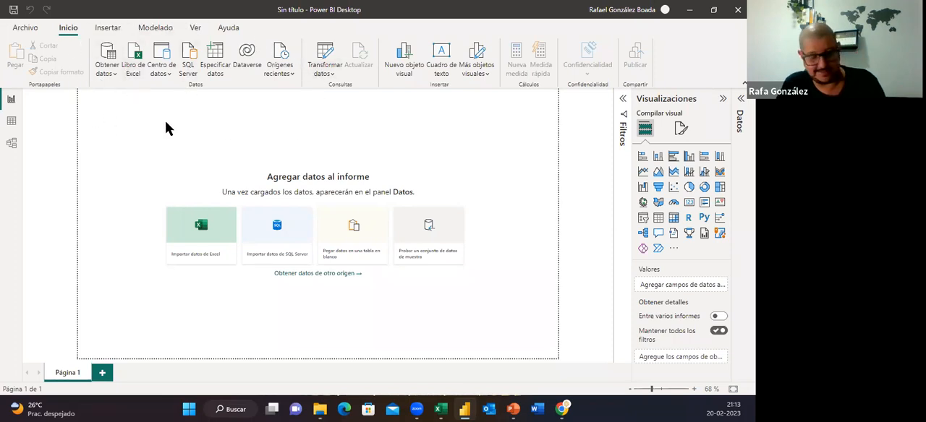
{"action": "mouse_move", "coordinate": [89, 33]}
{"action": "left_mouse_down"}
{"action": "mouse_move", "coordinate": [101, 87]}
{"action": "mouse_move", "coordinate": [384, 90]}
{"action": "left_mouse_up"}
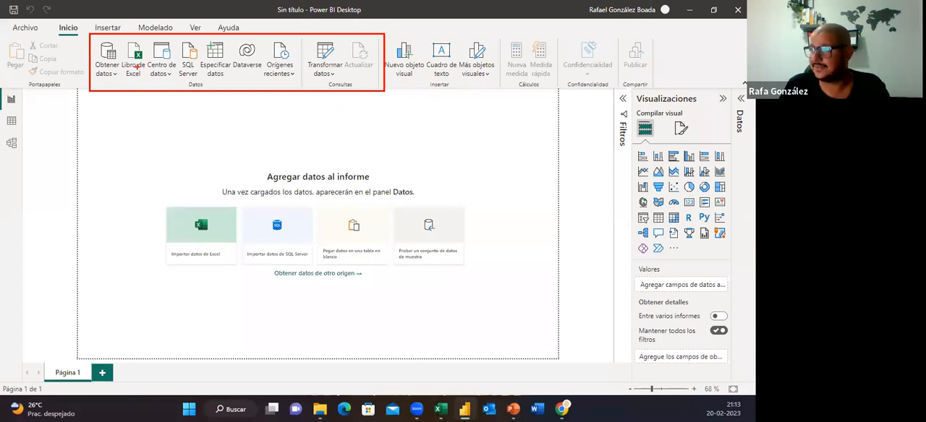
{"action": "left_click_drag", "start_coordinate": [123, 83], "coordinate": [223, 82]}
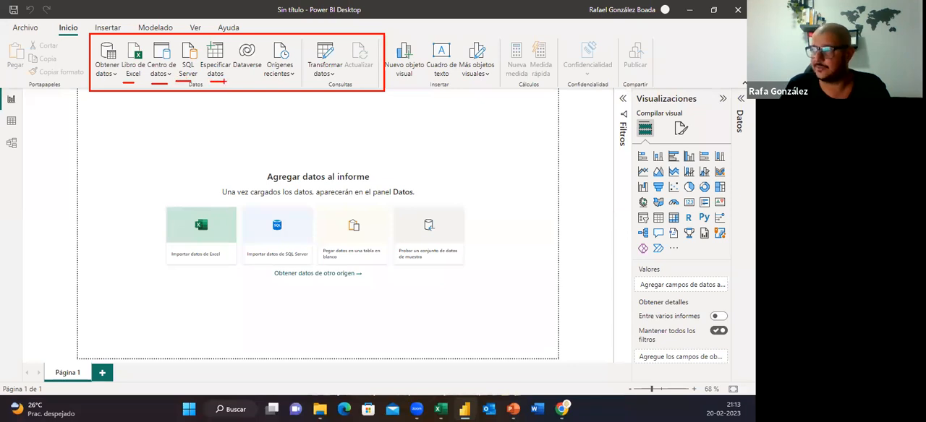
{"action": "mouse_move", "coordinate": [265, 82]}
{"action": "left_mouse_down"}
{"action": "mouse_move", "coordinate": [282, 81]}
{"action": "mouse_move", "coordinate": [250, 72]}
{"action": "left_mouse_up"}
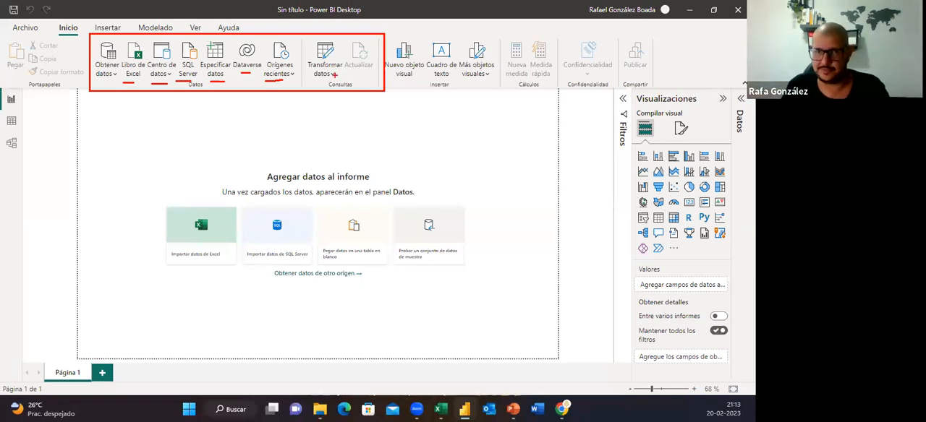
{"action": "key", "text": "Escape"}
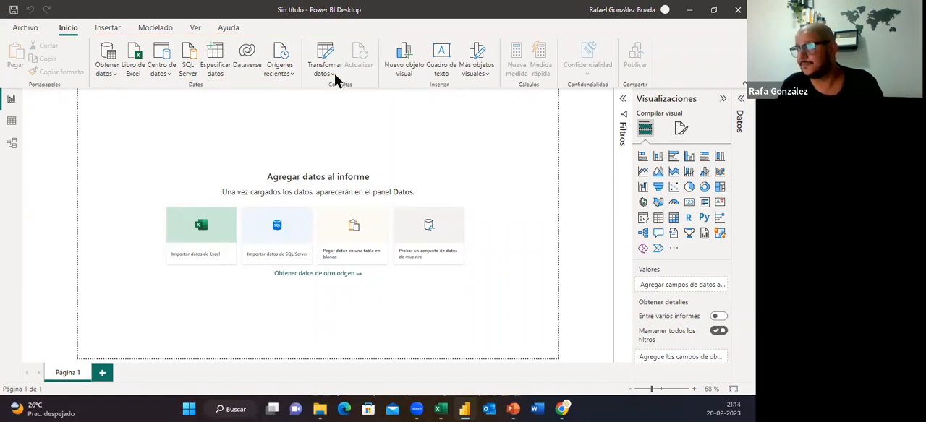
Open the full list of available data source connectors for getting data
{"action": "left_click", "coordinate": [114, 77]}
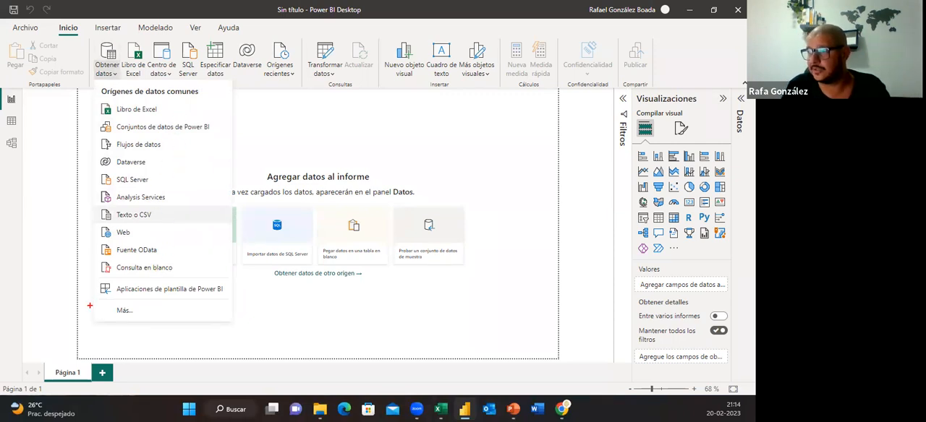
{"action": "left_click_drag", "start_coordinate": [107, 304], "coordinate": [144, 318]}
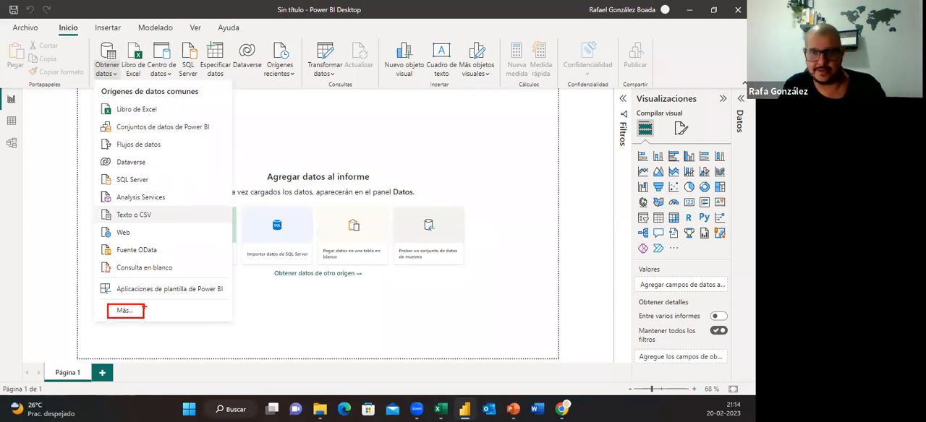
{"action": "key", "text": "Escape"}
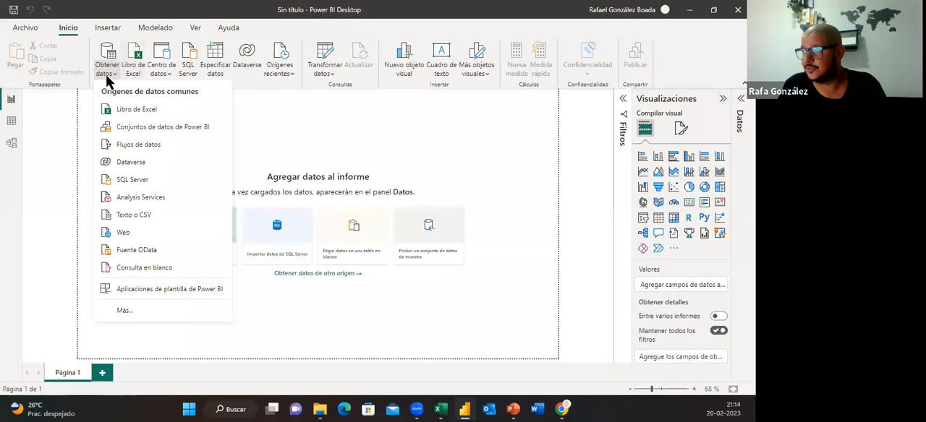
{"action": "left_click", "coordinate": [124, 312]}
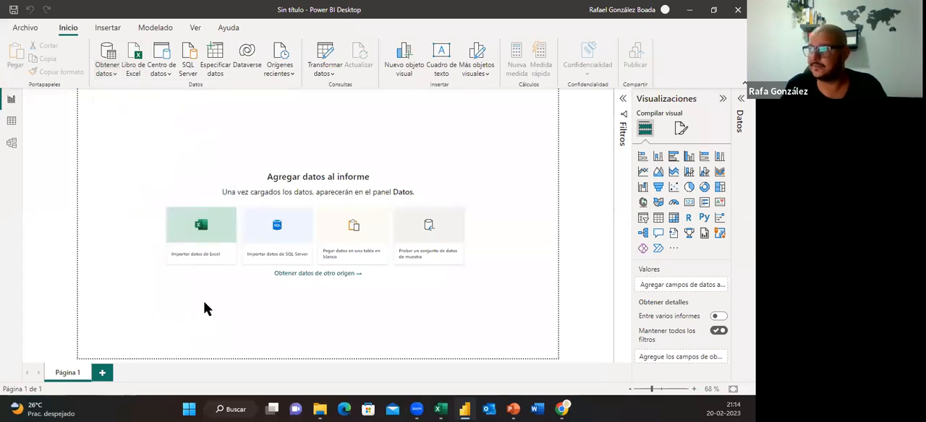
{"action": "left_click", "coordinate": [295, 223]}
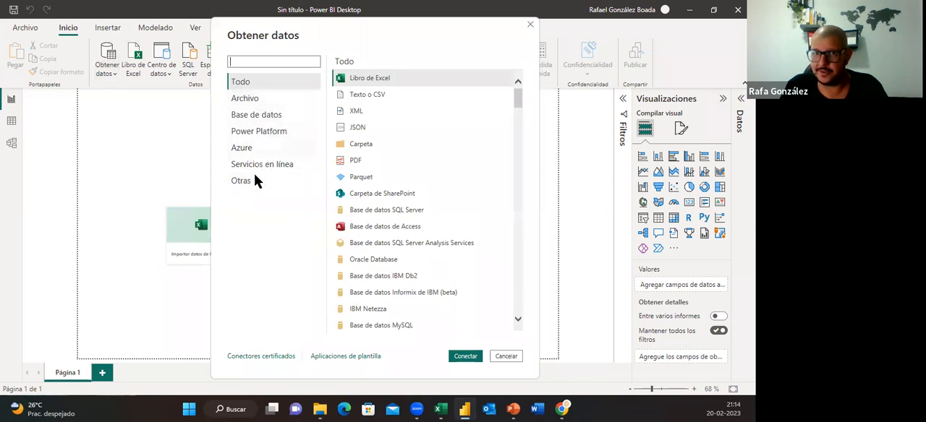
{"action": "key", "text": "ctrl+2"}
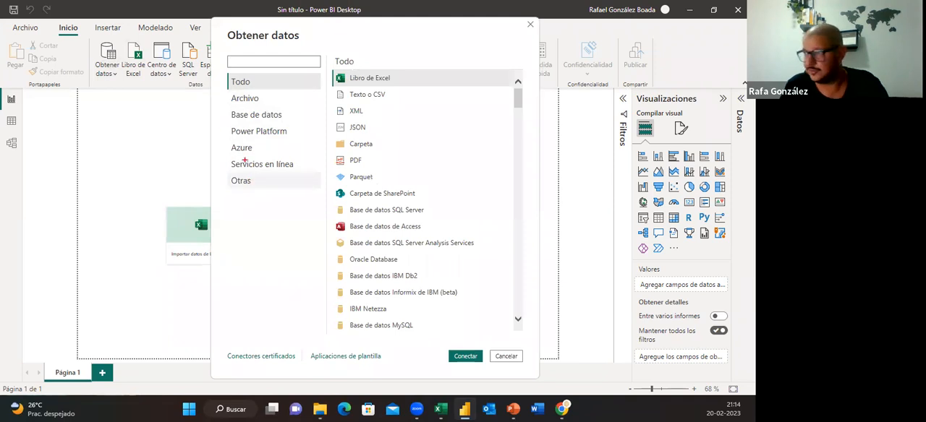
{"action": "left_click_drag", "start_coordinate": [222, 94], "coordinate": [289, 206]}
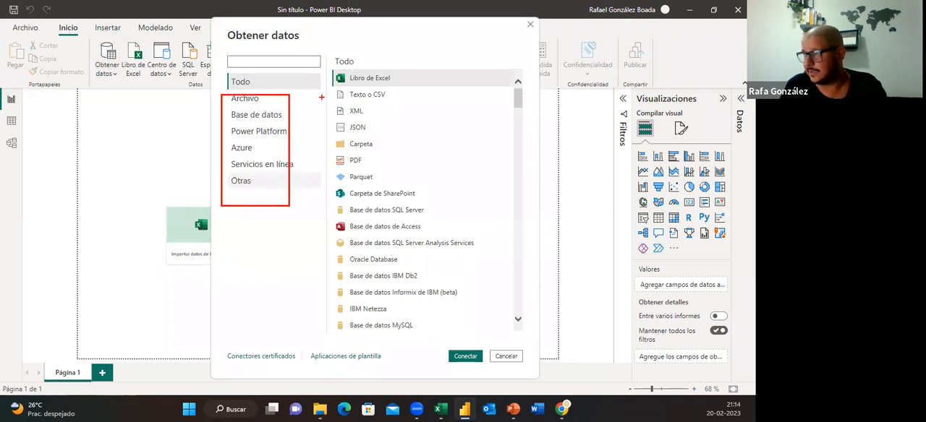
{"action": "mouse_move", "coordinate": [284, 82]}
{"action": "left_mouse_down"}
{"action": "mouse_move", "coordinate": [324, 113]}
{"action": "mouse_move", "coordinate": [329, 136]}
{"action": "left_mouse_up"}
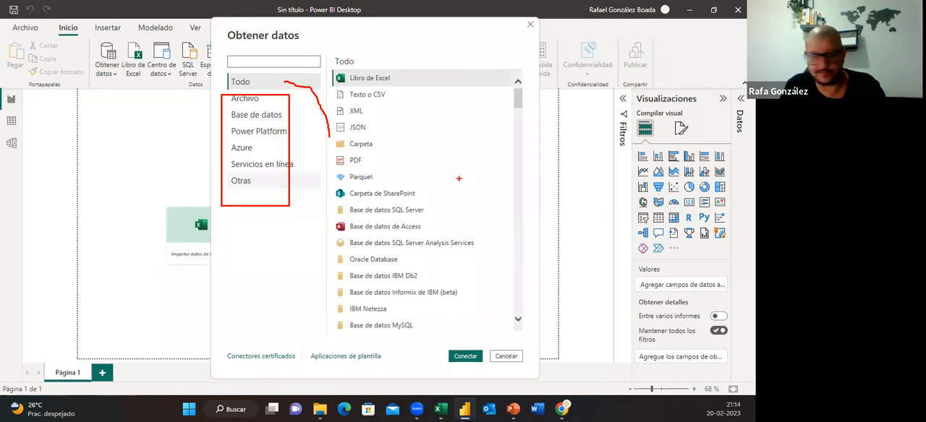
{"action": "key", "text": "Escape"}
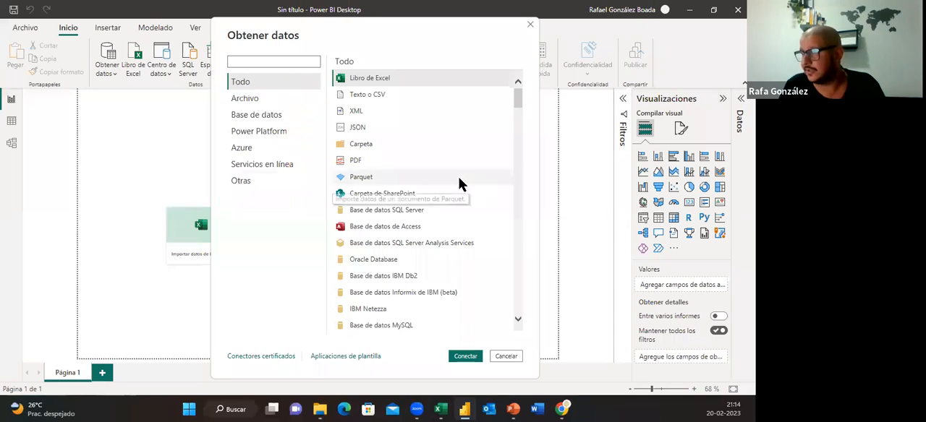
Examine the connectors offered in the Archivo, Base de datos, Power Platform and Azure categories
{"action": "left_click", "coordinate": [254, 101]}
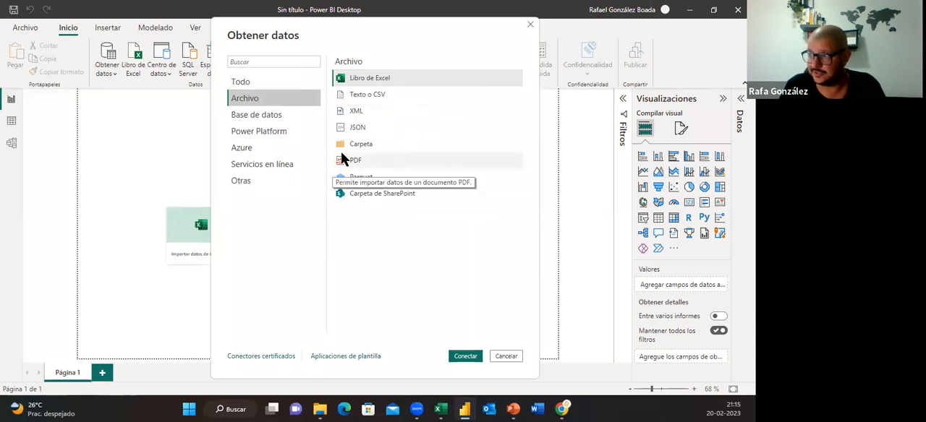
{"action": "left_click", "coordinate": [273, 118]}
{"action": "left_click_drag", "start_coordinate": [519, 146], "coordinate": [463, 104]}
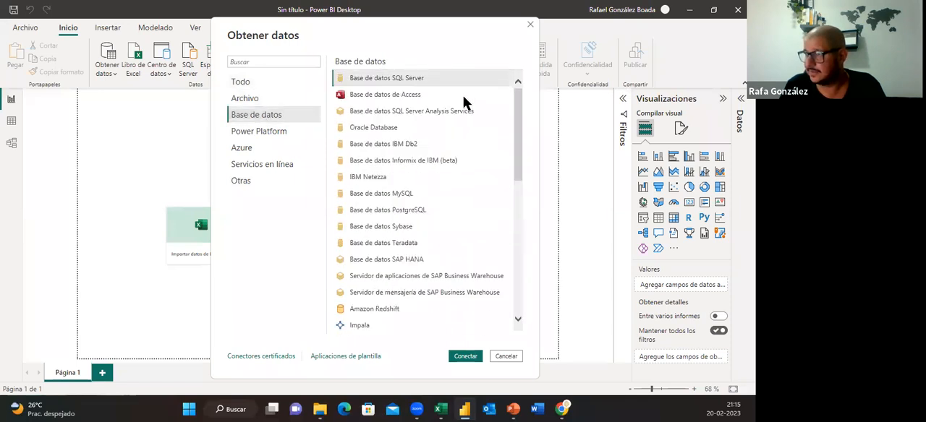
{"action": "left_click", "coordinate": [268, 133]}
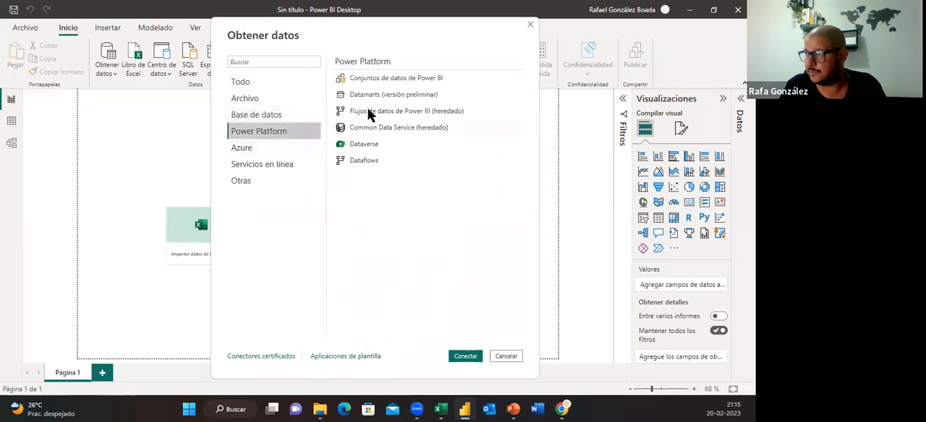
{"action": "left_click", "coordinate": [252, 150]}
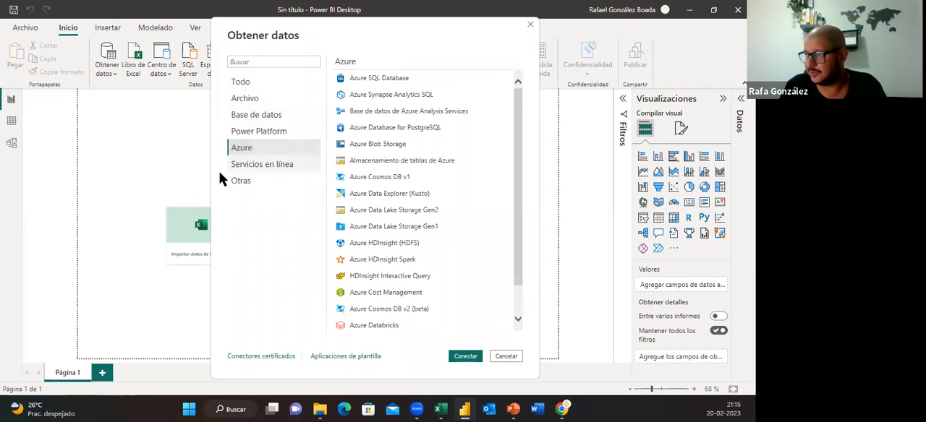
Examine the connectors under Servicios en línea and Otras, and close the data source list without connecting
{"action": "left_click", "coordinate": [272, 165]}
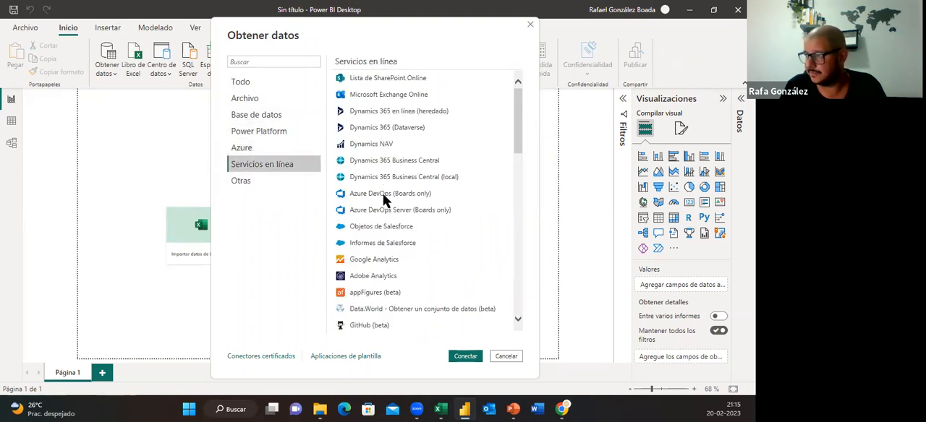
{"action": "left_click_drag", "start_coordinate": [518, 101], "coordinate": [516, 131]}
{"action": "scroll", "coordinate": [505, 232], "scroll_direction": "down", "scroll_amount": 15}
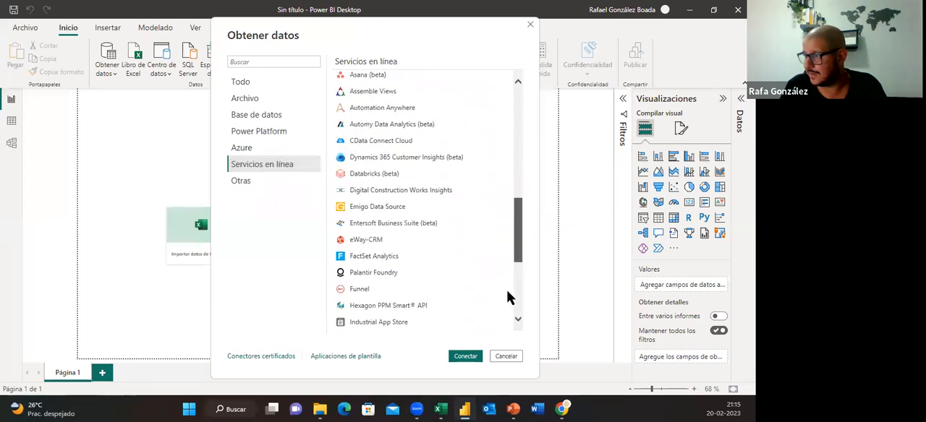
{"action": "scroll", "coordinate": [520, 145], "scroll_direction": "up", "scroll_amount": 2}
{"action": "scroll", "coordinate": [521, 97], "scroll_direction": "up", "scroll_amount": 13}
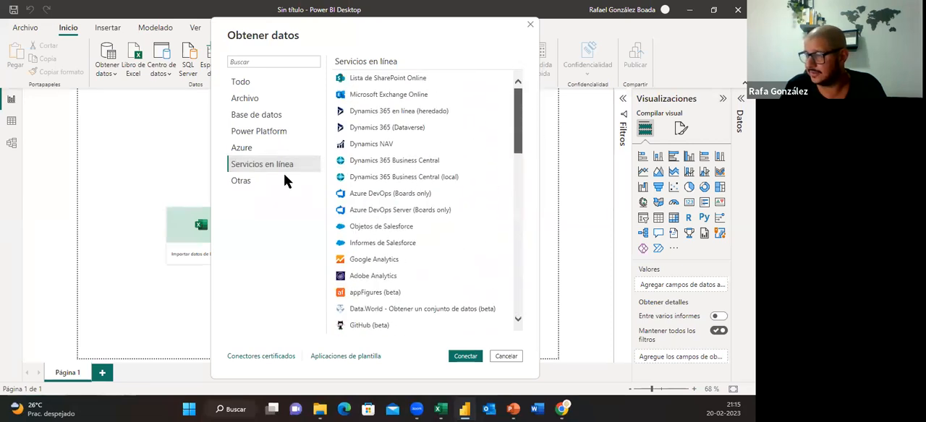
{"action": "left_click", "coordinate": [248, 184]}
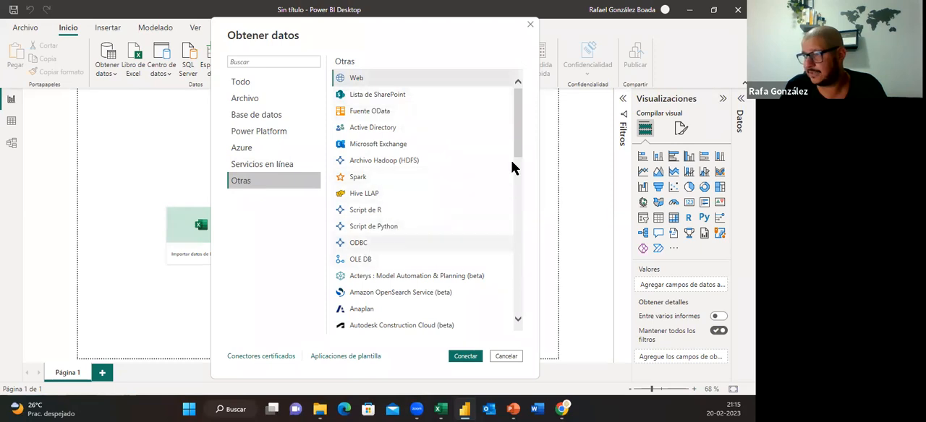
{"action": "left_click", "coordinate": [519, 320]}
{"action": "left_click_drag", "start_coordinate": [519, 185], "coordinate": [384, 322]}
{"action": "scroll", "coordinate": [384, 323], "scroll_direction": "up", "scroll_amount": 5}
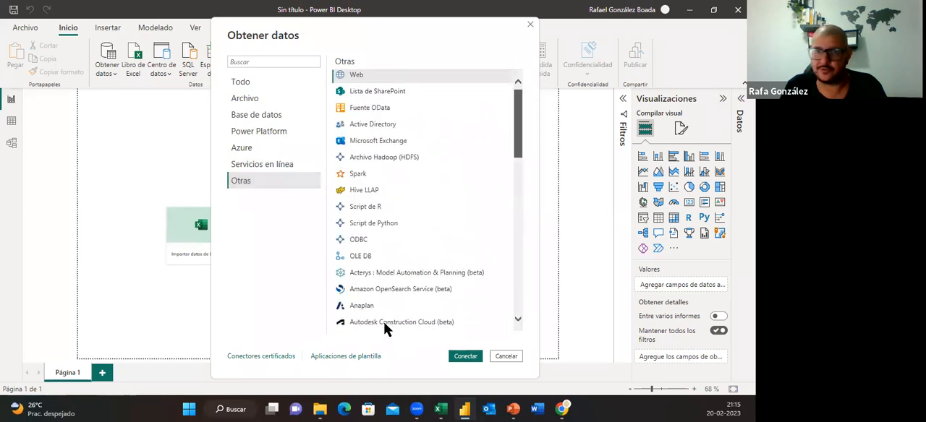
{"action": "scroll", "coordinate": [383, 323], "scroll_direction": "down", "scroll_amount": 10}
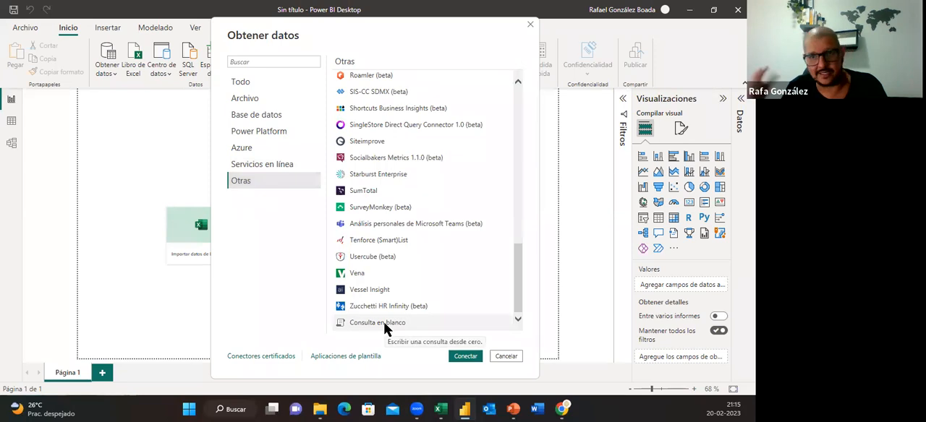
{"action": "left_click_drag", "start_coordinate": [519, 263], "coordinate": [502, 84]}
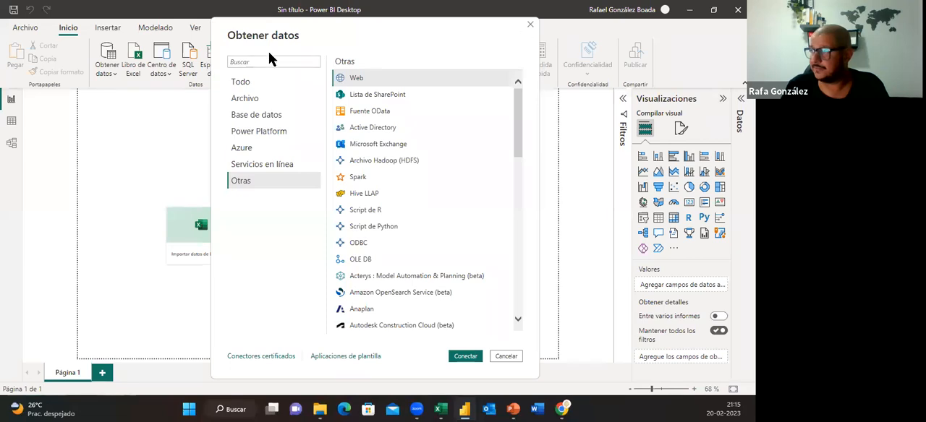
{"action": "left_click", "coordinate": [529, 24]}
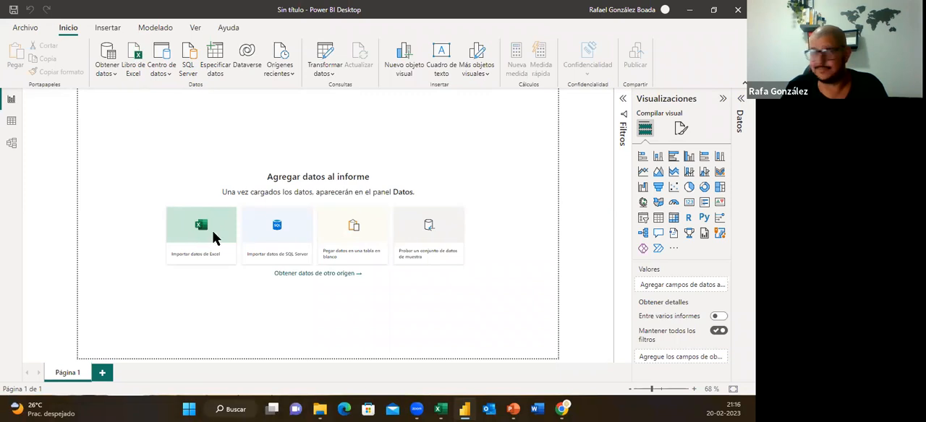
Start an Excel workbook import and browse from G&C Solutions through CAPACITACIONES and the course folder to its 1.- TIPOS DE CON... folder
{"action": "left_click", "coordinate": [212, 230]}
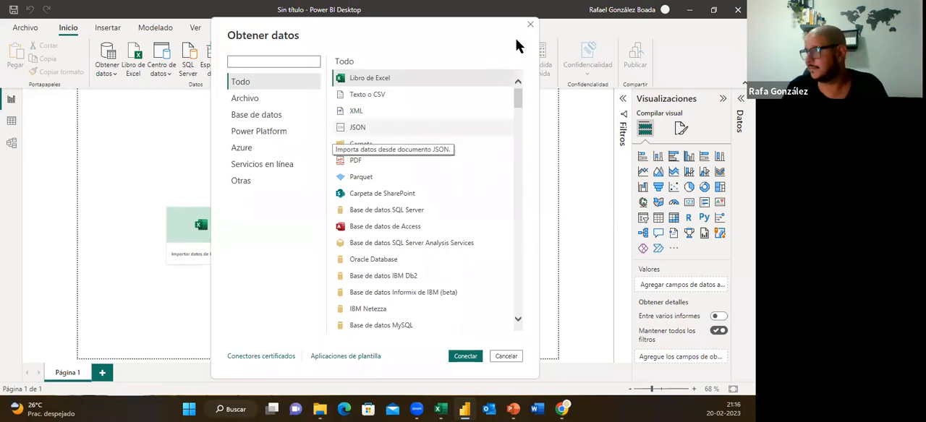
{"action": "left_click", "coordinate": [530, 25]}
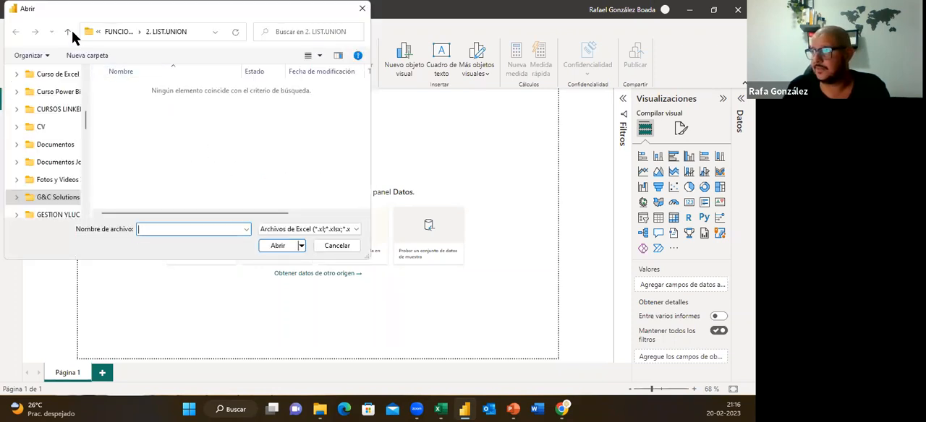
{"action": "left_click", "coordinate": [68, 32]}
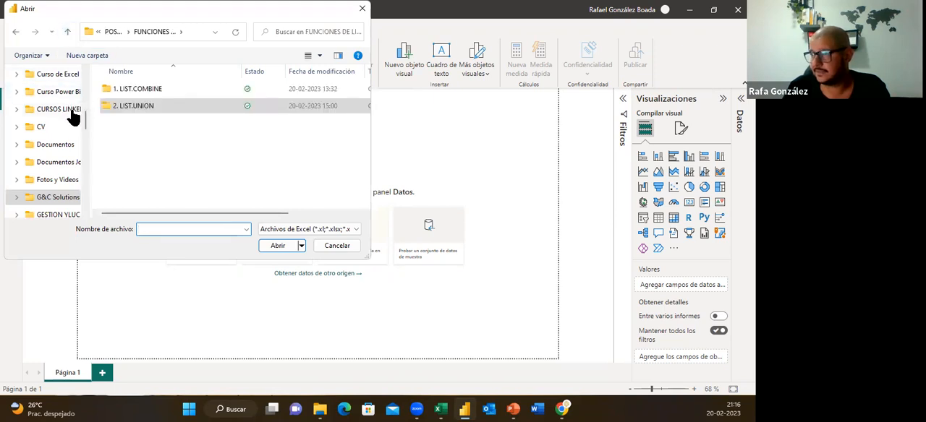
{"action": "scroll", "coordinate": [72, 115], "scroll_direction": "up", "scroll_amount": 1}
{"action": "left_click", "coordinate": [55, 216]}
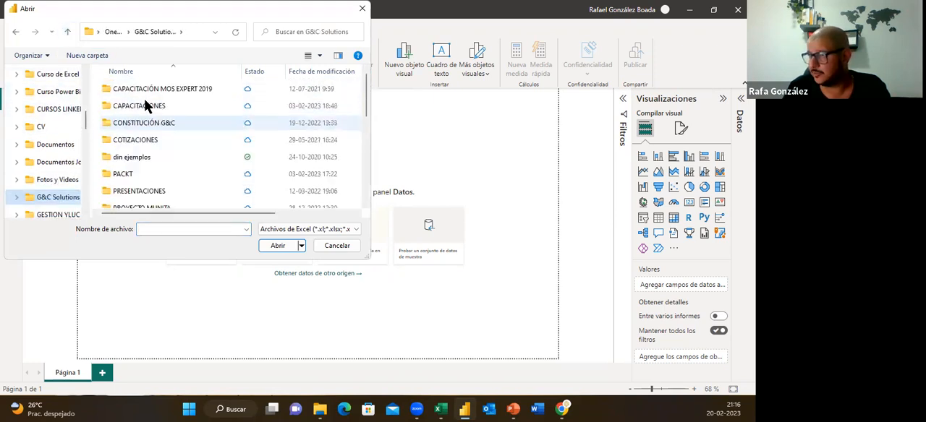
{"action": "double_click", "coordinate": [145, 105]}
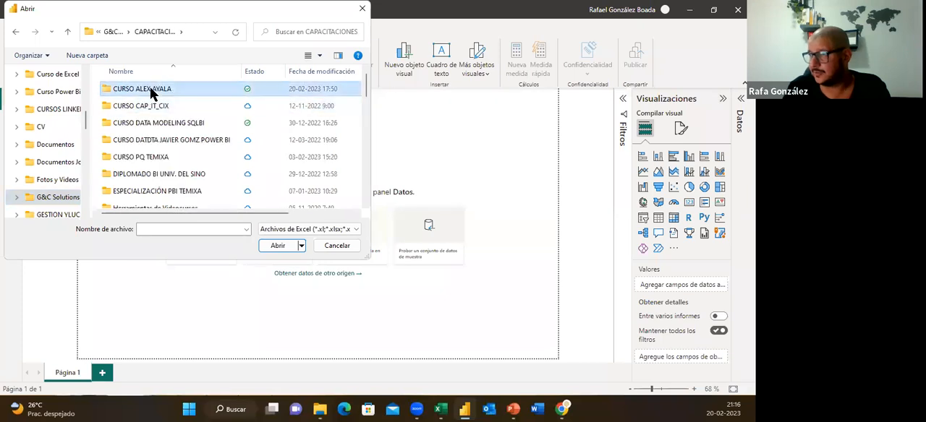
{"action": "double_click", "coordinate": [150, 89]}
{"action": "double_click", "coordinate": [173, 90]}
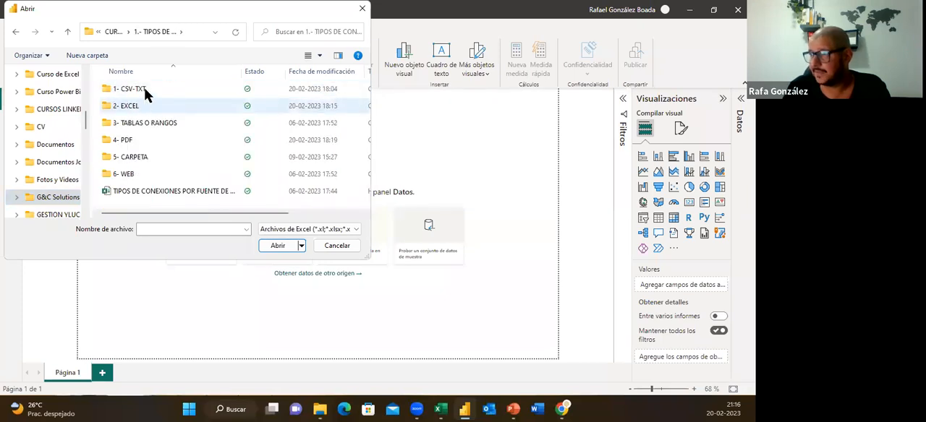
Open the workbook 1.- 01-MAYOR ENE-2020.xlsx from the 2- EXCEL folder for import
{"action": "left_click", "coordinate": [142, 108]}
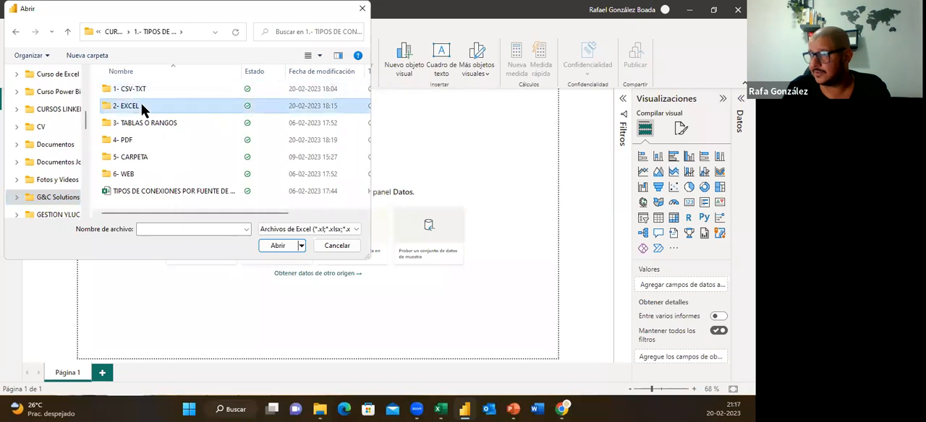
{"action": "double_click", "coordinate": [142, 107]}
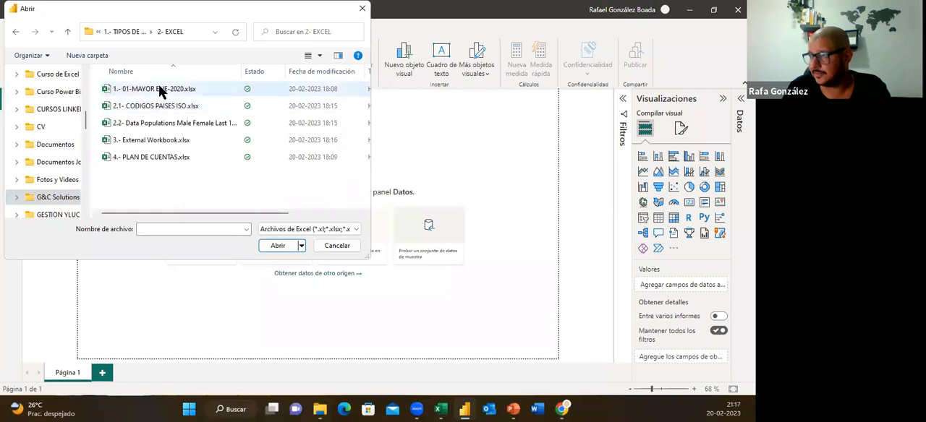
{"action": "left_click", "coordinate": [153, 90]}
{"action": "left_click", "coordinate": [276, 246]}
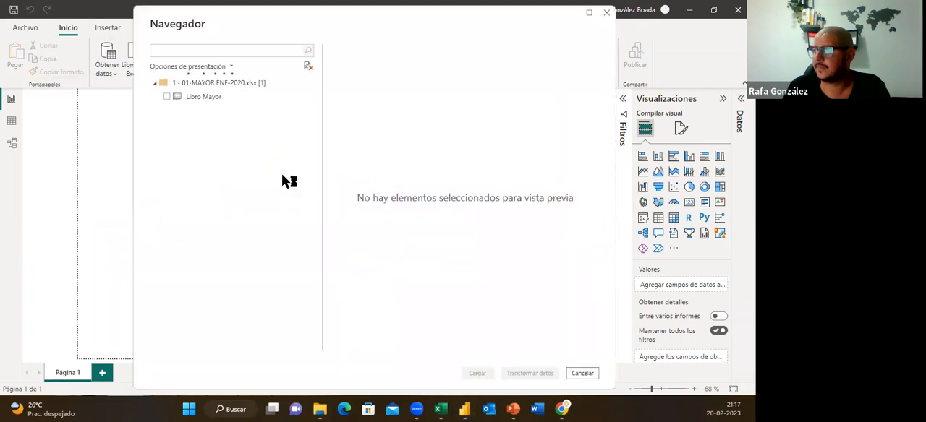
Switch to Excel and examine its data import sources and query options, closing the list without choosing one
{"action": "left_click", "coordinate": [441, 410]}
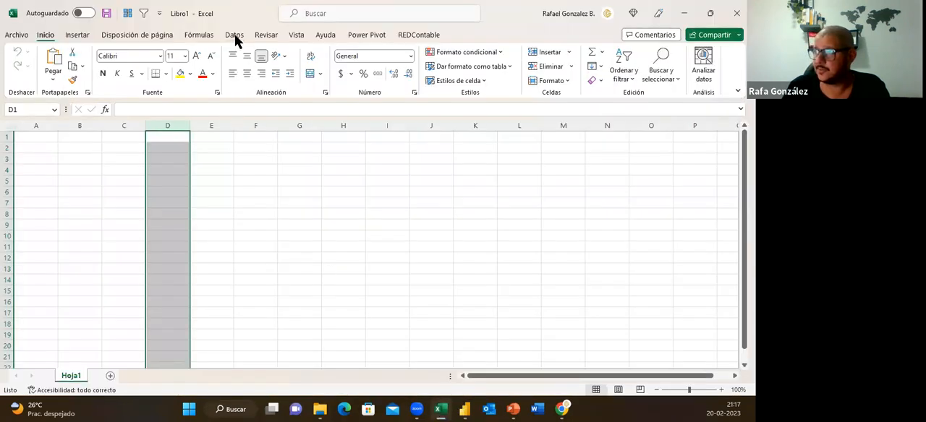
{"action": "left_click", "coordinate": [235, 36]}
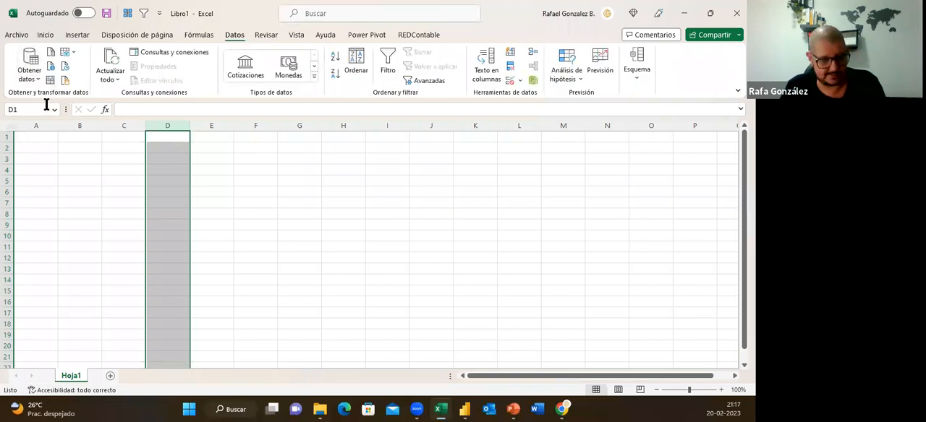
{"action": "mouse_move", "coordinate": [3, 44]}
{"action": "left_mouse_down"}
{"action": "mouse_move", "coordinate": [47, 46]}
{"action": "mouse_move", "coordinate": [97, 89]}
{"action": "mouse_move", "coordinate": [96, 103]}
{"action": "left_mouse_up"}
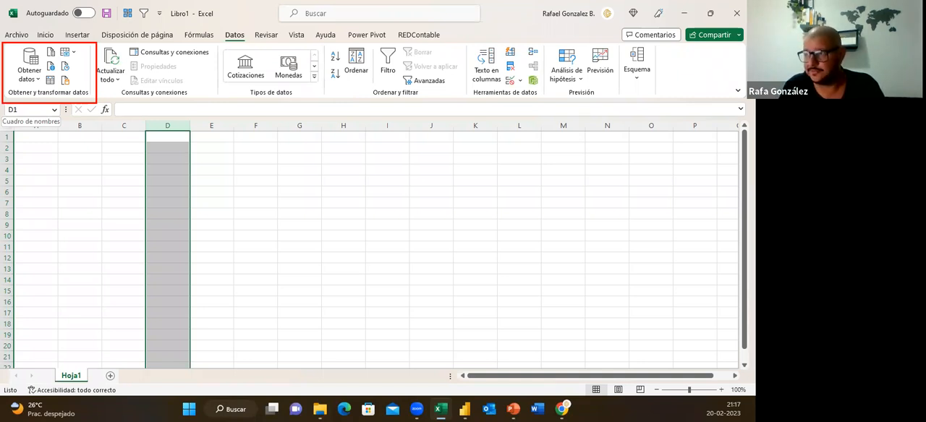
{"action": "left_click", "coordinate": [38, 76]}
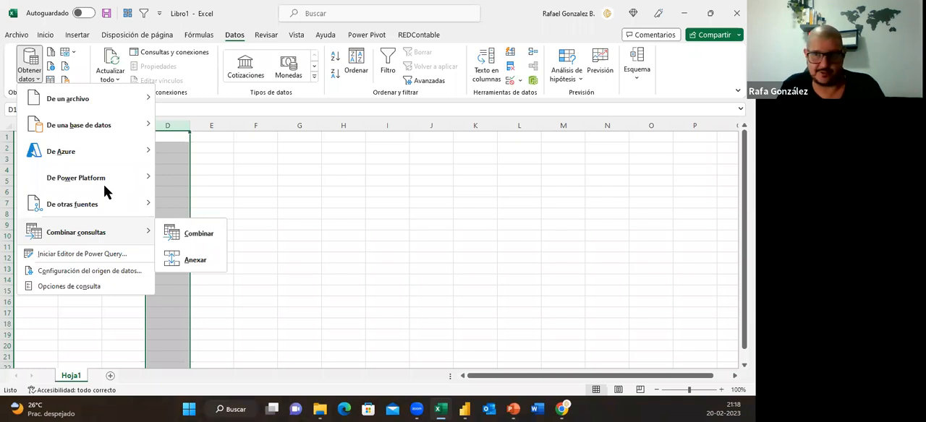
{"action": "key", "text": "Escape"}
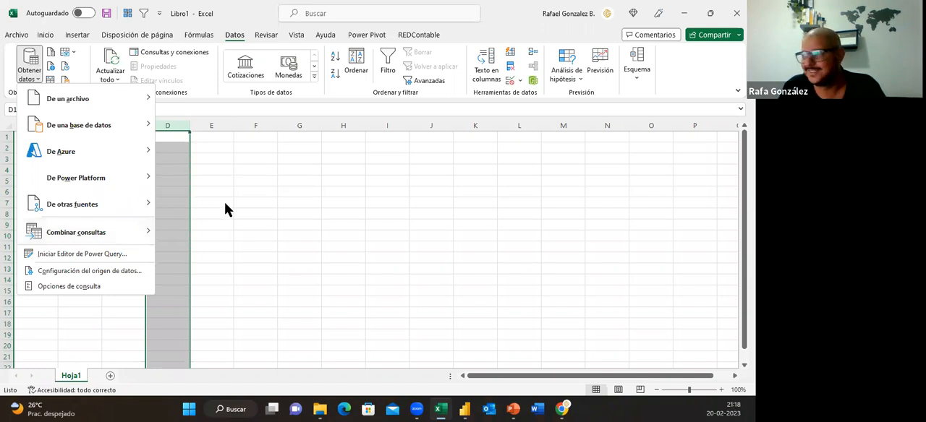
{"action": "left_click", "coordinate": [235, 195]}
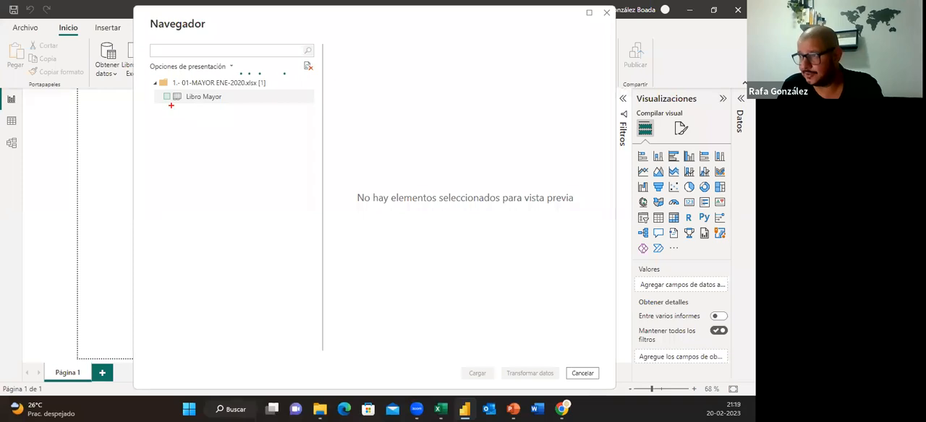
Back in Power BI, select the Libro Mayor sheet and open it for transformation in Power Query, skipping automatic transformation detection
{"action": "mouse_move", "coordinate": [172, 105]}
{"action": "left_mouse_down"}
{"action": "mouse_move", "coordinate": [240, 106]}
{"action": "mouse_move", "coordinate": [181, 108]}
{"action": "mouse_move", "coordinate": [184, 87]}
{"action": "left_mouse_up"}
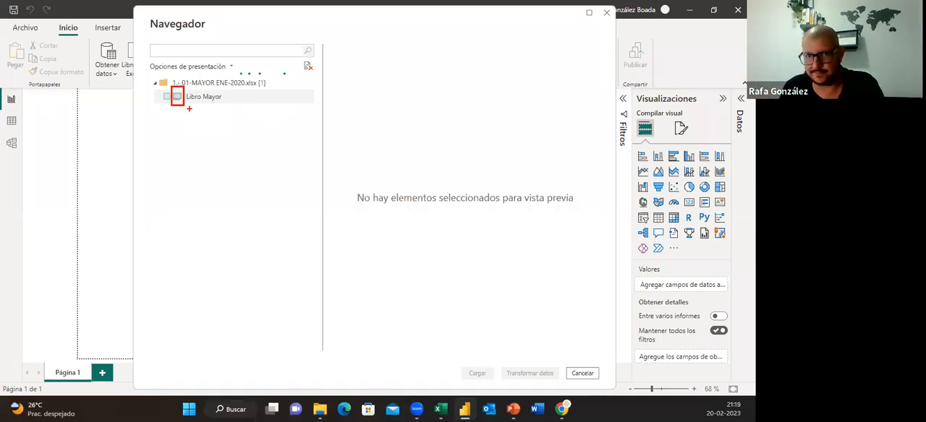
{"action": "key", "text": "Escape"}
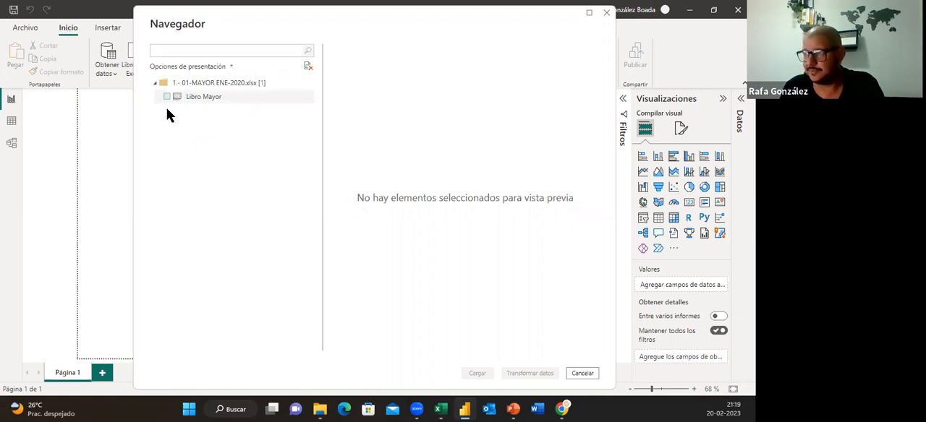
{"action": "left_click", "coordinate": [167, 98]}
{"action": "left_click", "coordinate": [527, 373]}
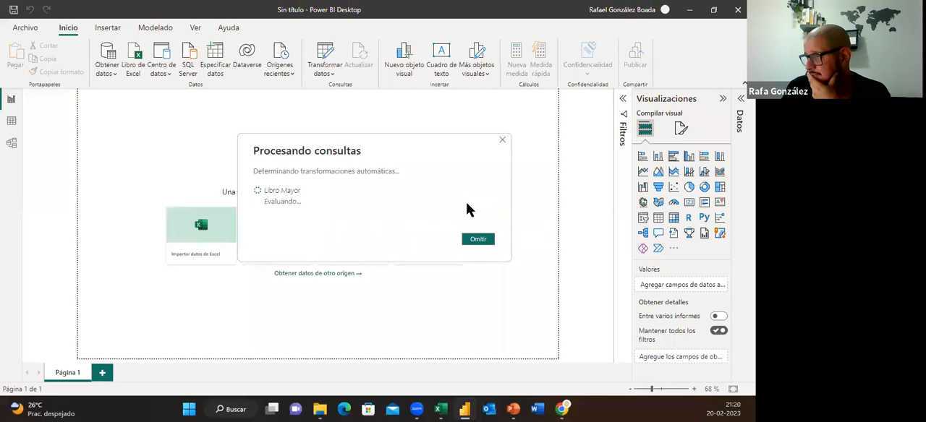
{"action": "left_click", "coordinate": [489, 241]}
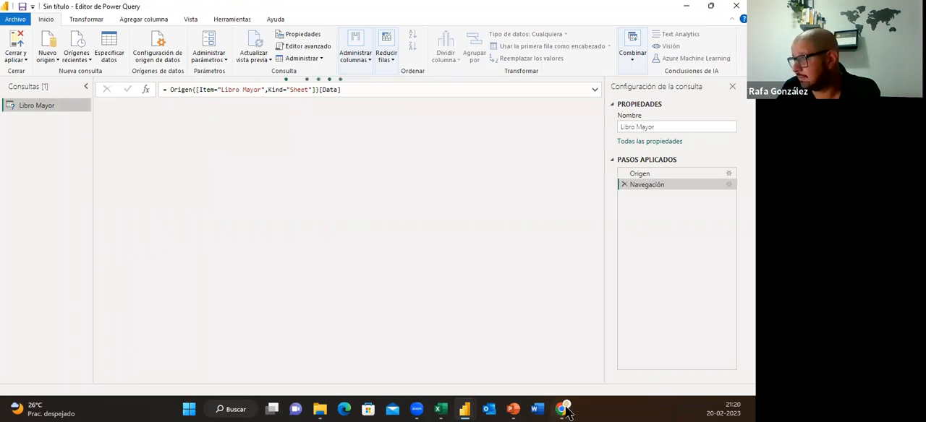
{"action": "left_click", "coordinate": [514, 410]}
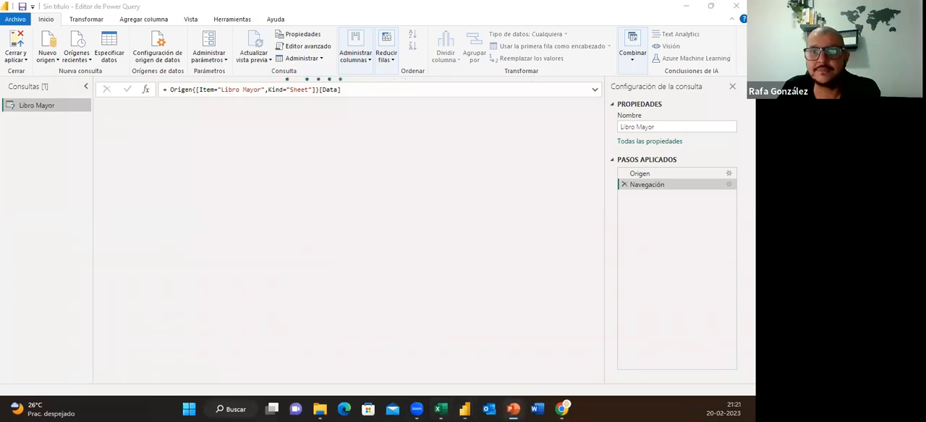
{"action": "left_click", "coordinate": [442, 411]}
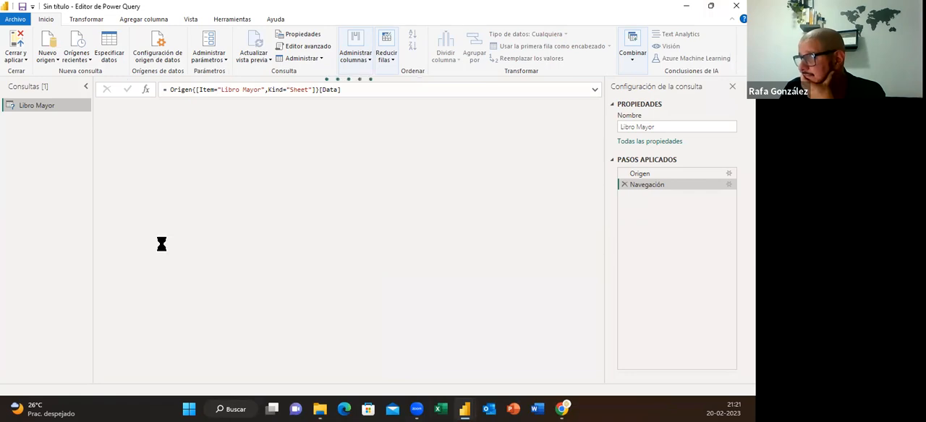
{"action": "right_click", "coordinate": [23, 131]}
{"action": "mouse_move", "coordinate": [70, 151]}
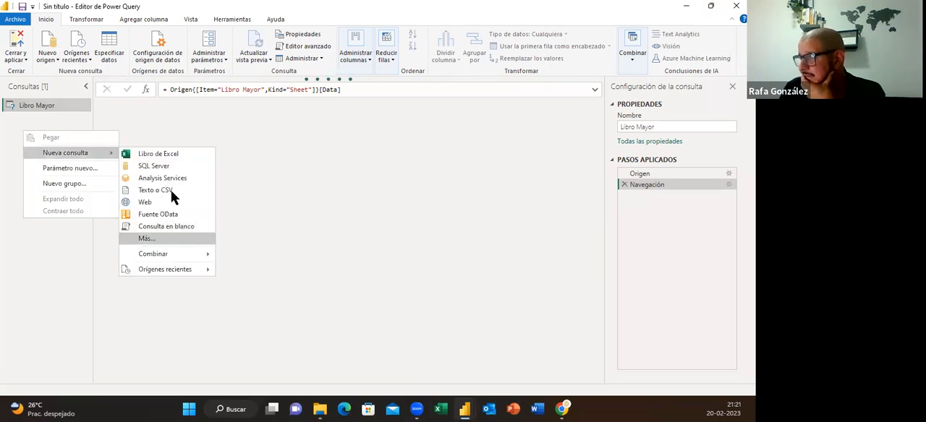
{"action": "left_click", "coordinate": [173, 192]}
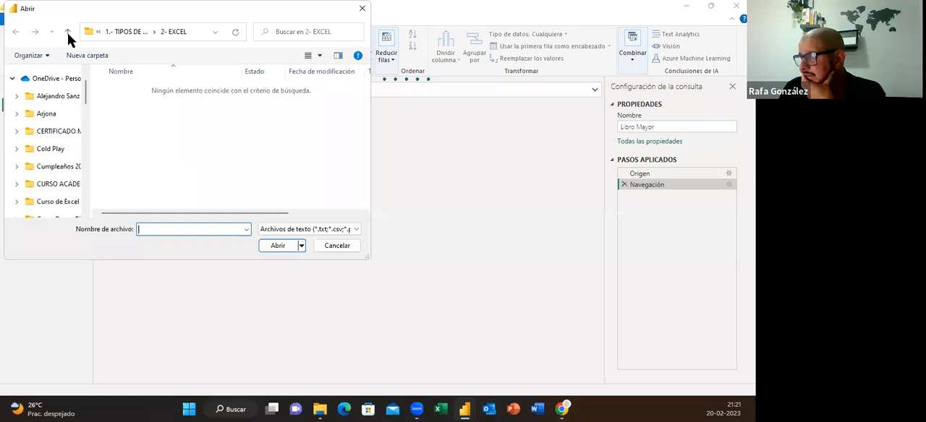
{"action": "double_click", "coordinate": [138, 90]}
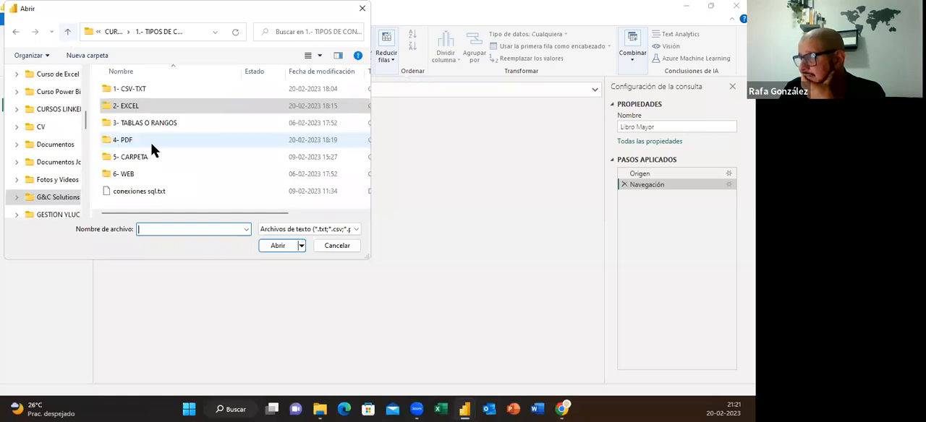
{"action": "left_click", "coordinate": [135, 124]}
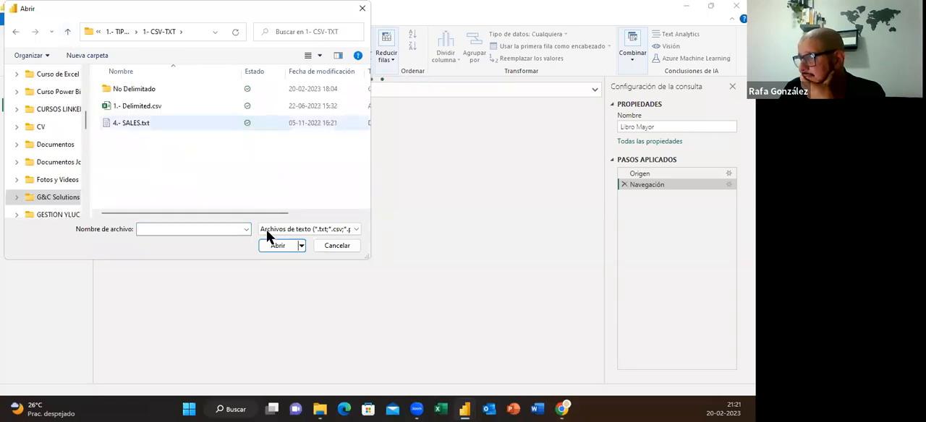
{"action": "left_click", "coordinate": [278, 247]}
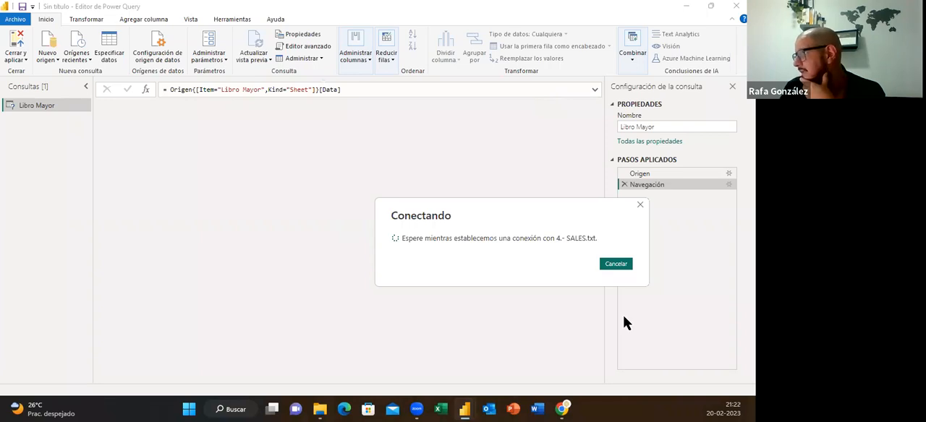
{"action": "left_click", "coordinate": [627, 264]}
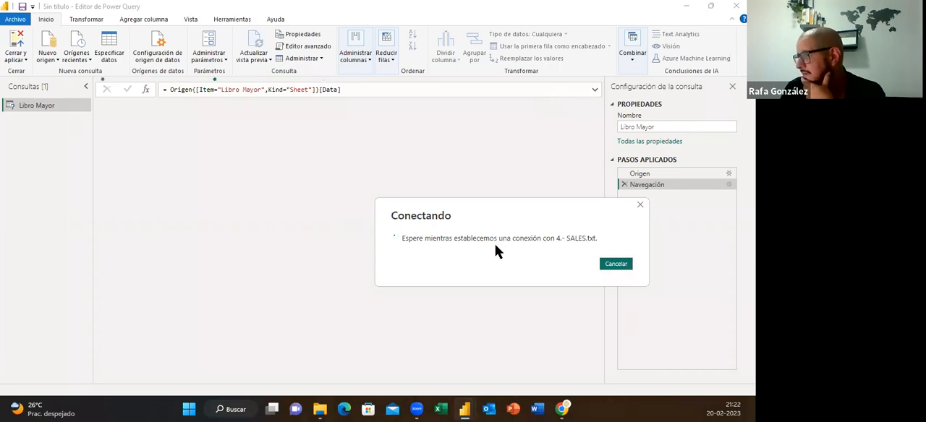
Delete the Libro Mayor query from the Power Query editor
{"action": "right_click", "coordinate": [55, 102]}
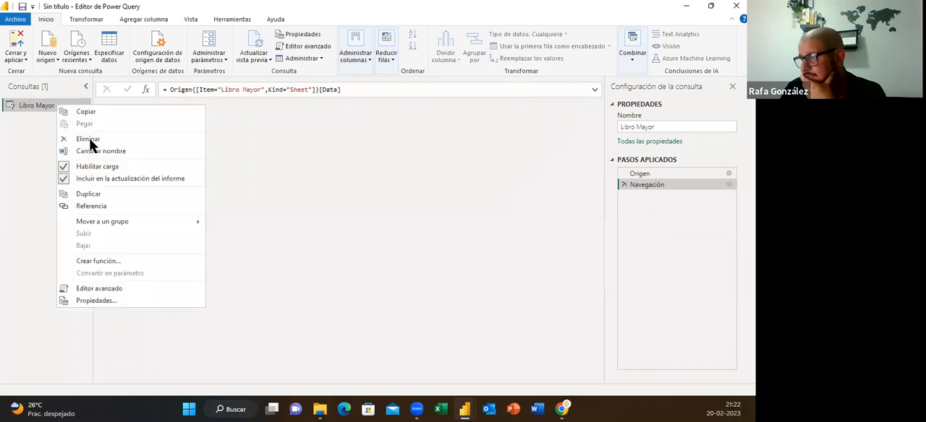
{"action": "left_click", "coordinate": [89, 139]}
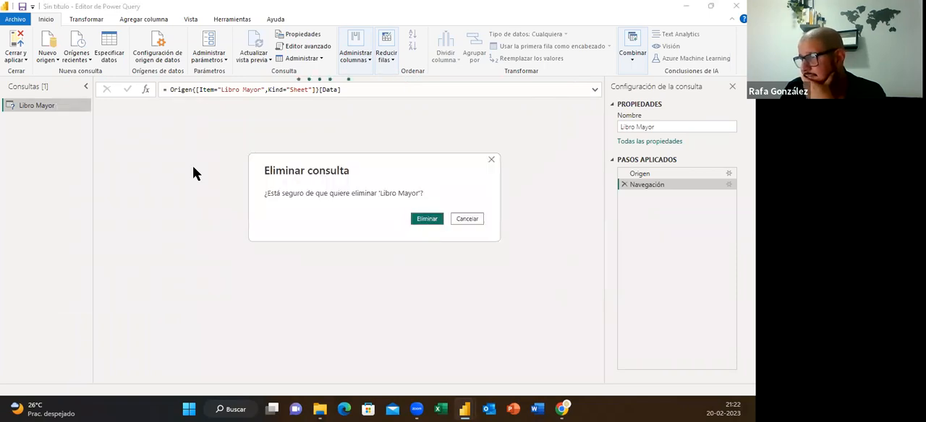
{"action": "key", "text": "Escape"}
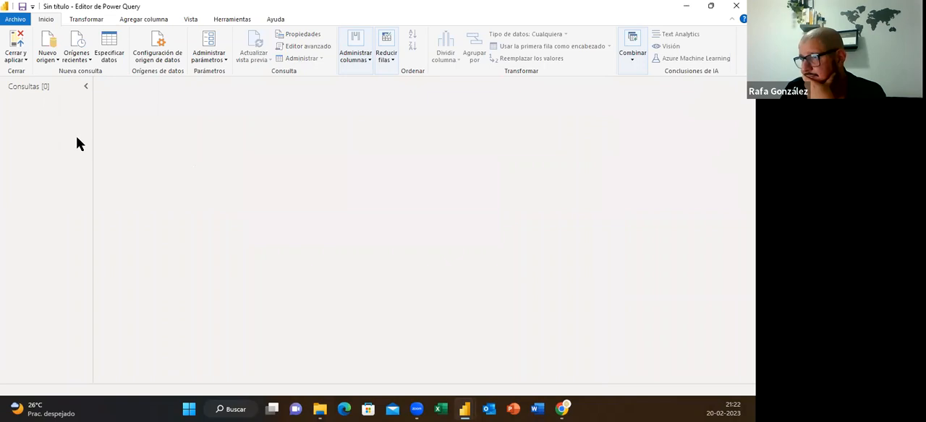
Create a new text/CSV query from the file 4.- SALES.txt in the 1- CSV-TXT folder and load its preview
{"action": "right_click", "coordinate": [32, 115]}
{"action": "mouse_move", "coordinate": [73, 135]}
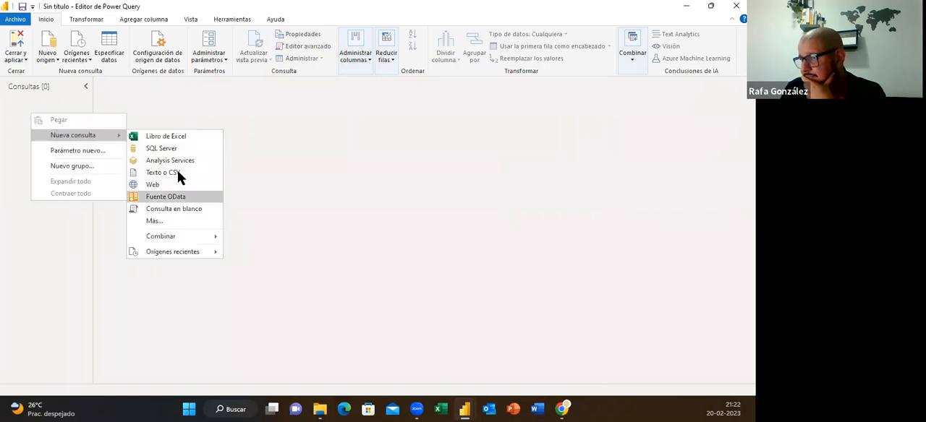
{"action": "left_click", "coordinate": [177, 172]}
{"action": "left_click", "coordinate": [139, 120]}
{"action": "left_click", "coordinate": [281, 245]}
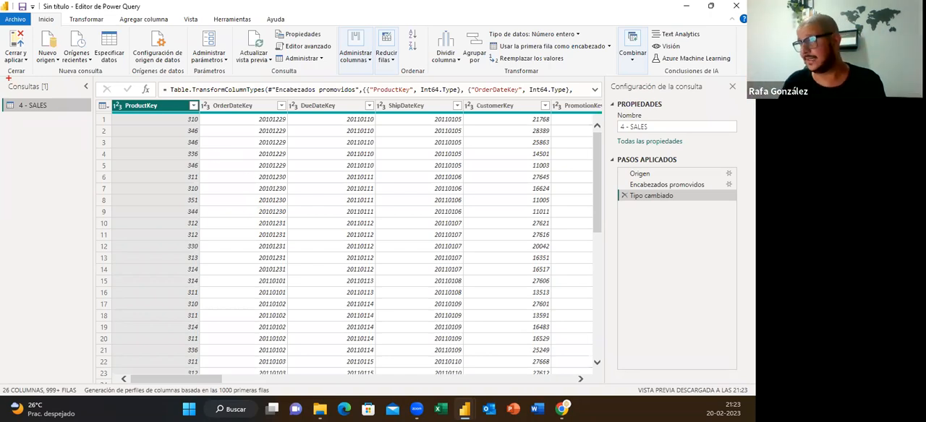
{"action": "mouse_move", "coordinate": [2, 77]}
{"action": "left_mouse_down"}
{"action": "mouse_move", "coordinate": [90, 103]}
{"action": "mouse_move", "coordinate": [94, 308]}
{"action": "left_mouse_up"}
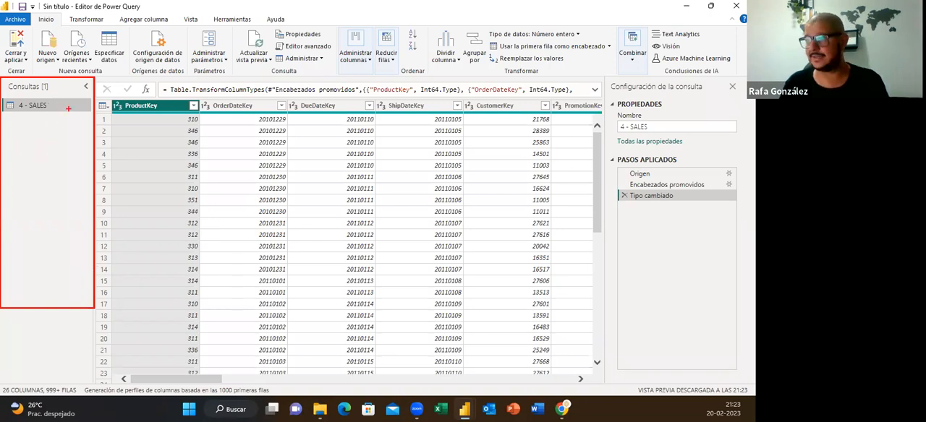
{"action": "left_click_drag", "start_coordinate": [64, 105], "coordinate": [89, 105]}
{"action": "mouse_move", "coordinate": [59, 127]}
{"action": "left_mouse_down"}
{"action": "mouse_move", "coordinate": [84, 123]}
{"action": "mouse_move", "coordinate": [90, 139]}
{"action": "left_mouse_up"}
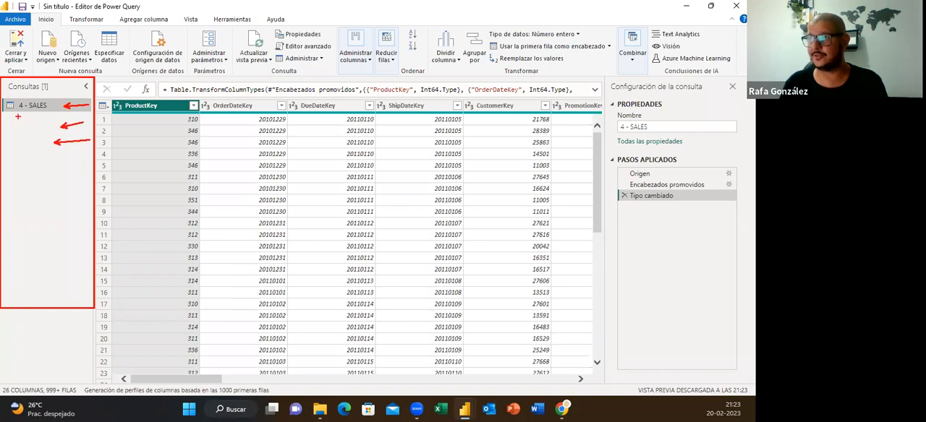
{"action": "mouse_move", "coordinate": [12, 117]}
{"action": "left_mouse_down"}
{"action": "mouse_move", "coordinate": [50, 136]}
{"action": "mouse_move", "coordinate": [14, 154]}
{"action": "mouse_move", "coordinate": [50, 154]}
{"action": "mouse_move", "coordinate": [42, 206]}
{"action": "mouse_move", "coordinate": [53, 206]}
{"action": "left_mouse_up"}
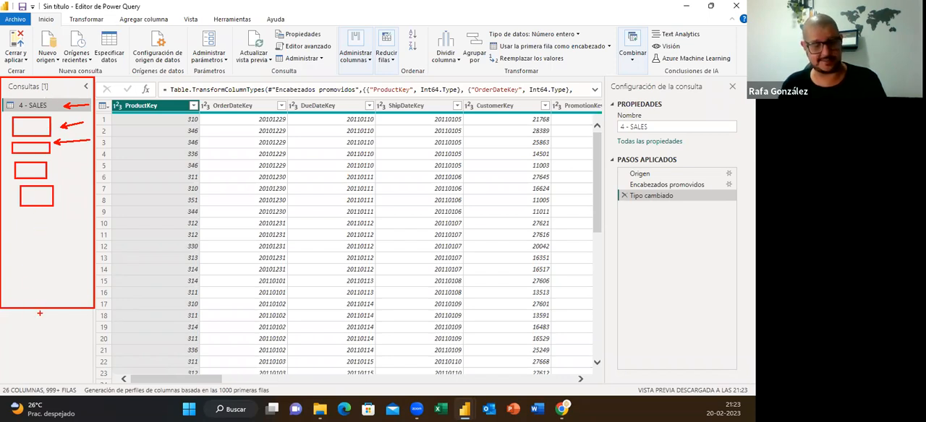
{"action": "key", "text": "Escape"}
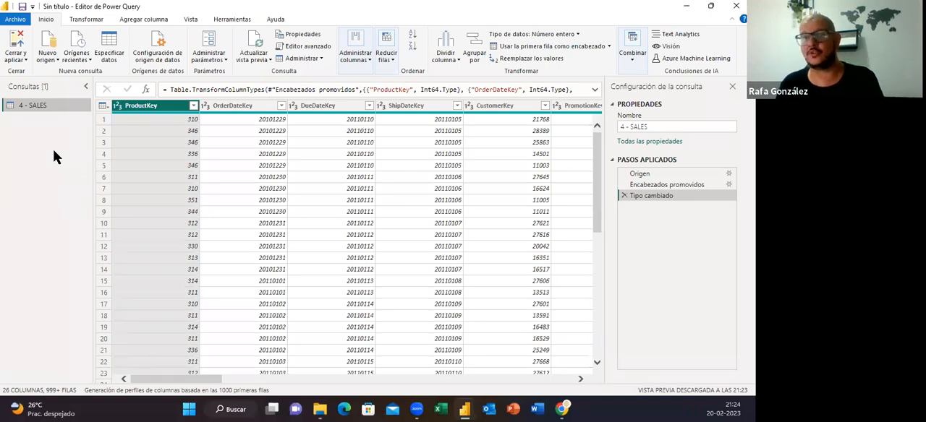
Examine the commands available for the 4 - SALES query and its properties, including the description field, and cancel without changes
{"action": "right_click", "coordinate": [44, 108]}
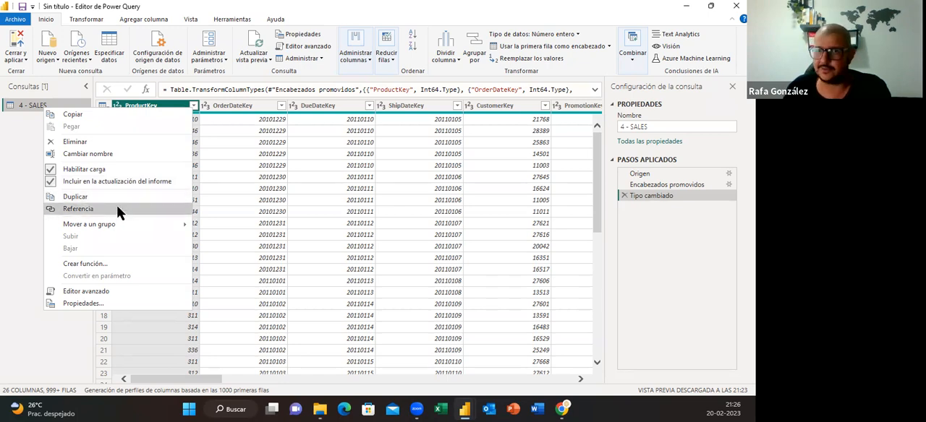
{"action": "mouse_move", "coordinate": [122, 225]}
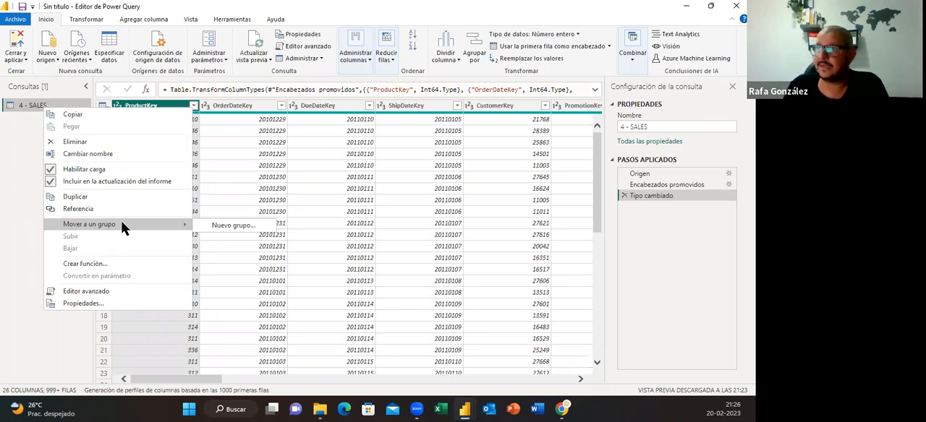
{"action": "left_click", "coordinate": [101, 304]}
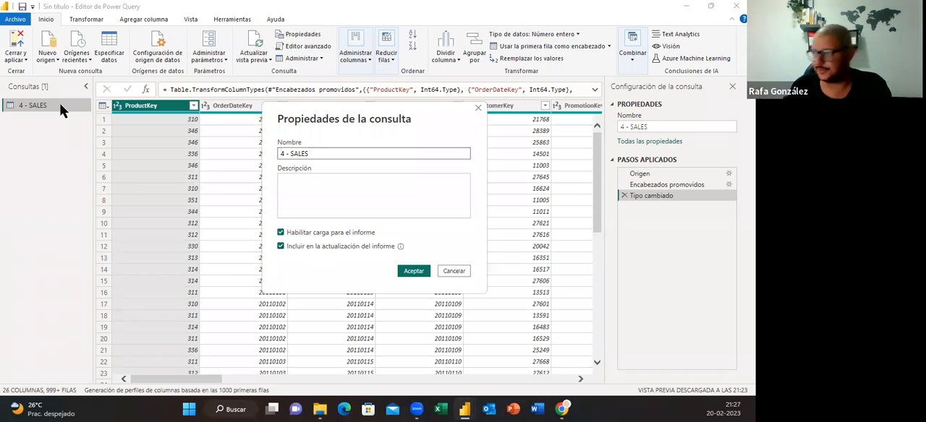
{"action": "left_click", "coordinate": [309, 183]}
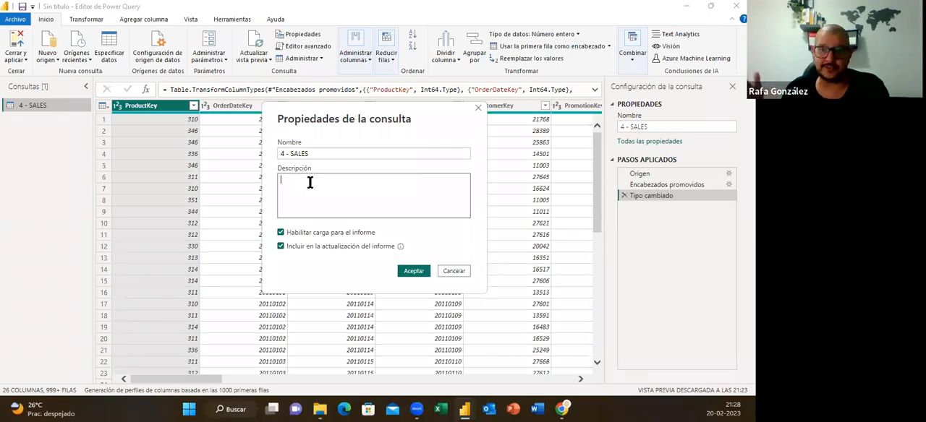
{"action": "left_click", "coordinate": [464, 272]}
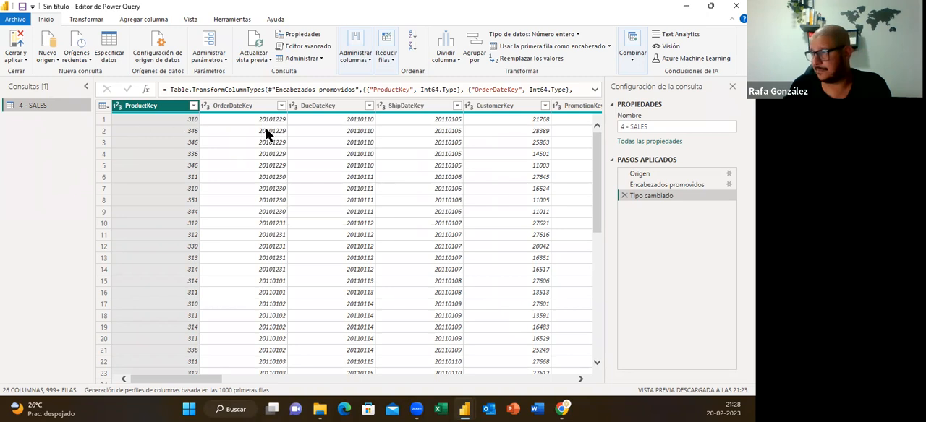
Collapse the query list, expand it once and leave it collapsed to widen the data preview
{"action": "left_click", "coordinate": [86, 87]}
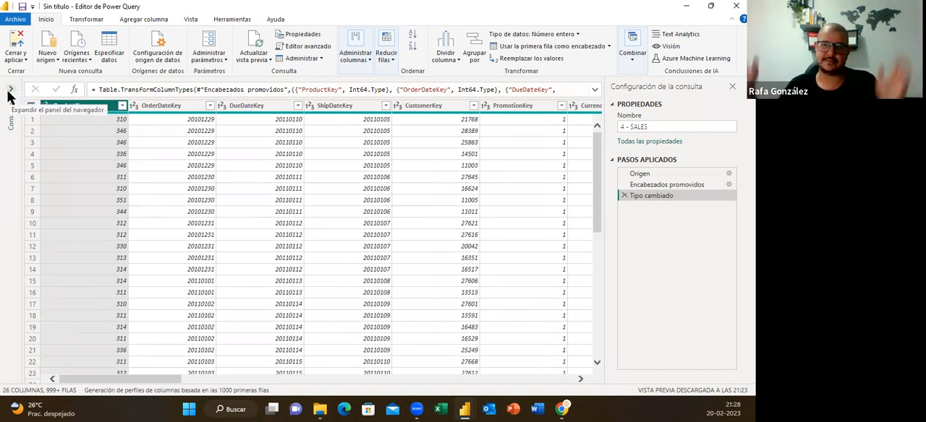
{"action": "left_click", "coordinate": [10, 89]}
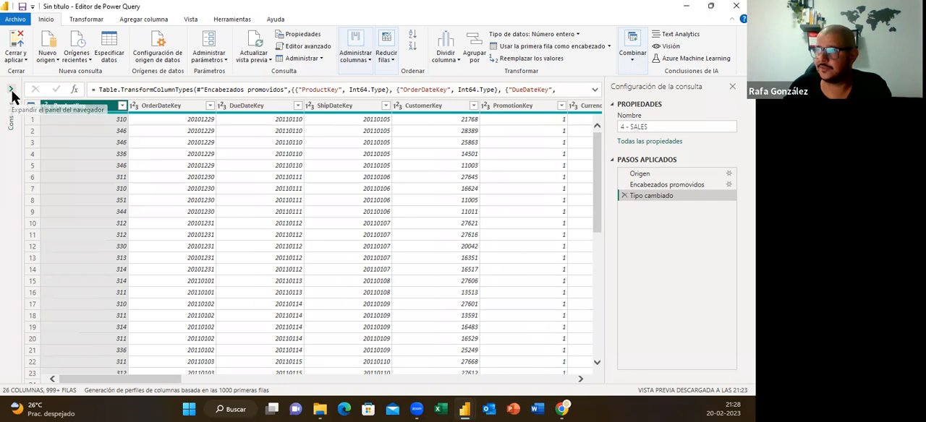
{"action": "left_click", "coordinate": [85, 86]}
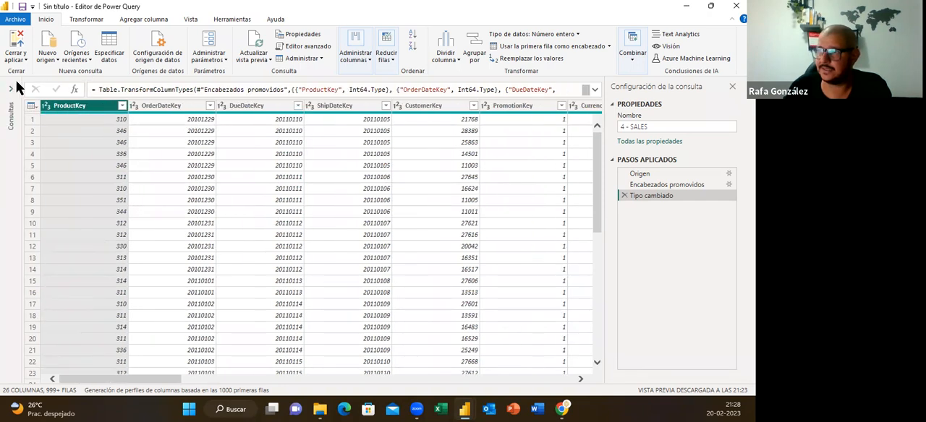
{"action": "left_click", "coordinate": [14, 88]}
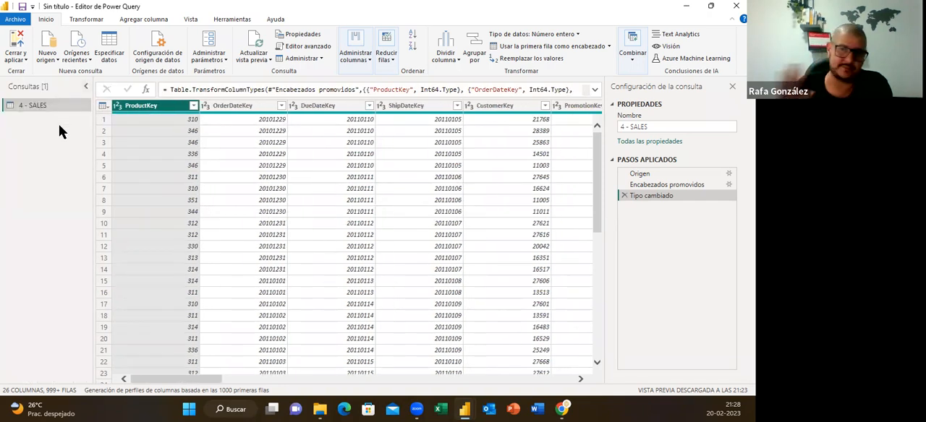
{"action": "left_click", "coordinate": [85, 87]}
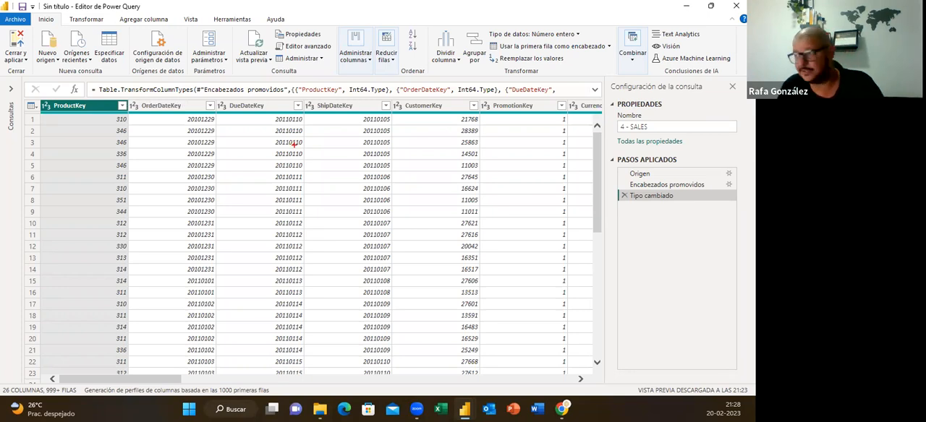
{"action": "mouse_move", "coordinate": [21, 74]}
{"action": "left_mouse_down"}
{"action": "mouse_move", "coordinate": [350, 134]}
{"action": "mouse_move", "coordinate": [591, 343]}
{"action": "mouse_move", "coordinate": [608, 383]}
{"action": "left_mouse_up"}
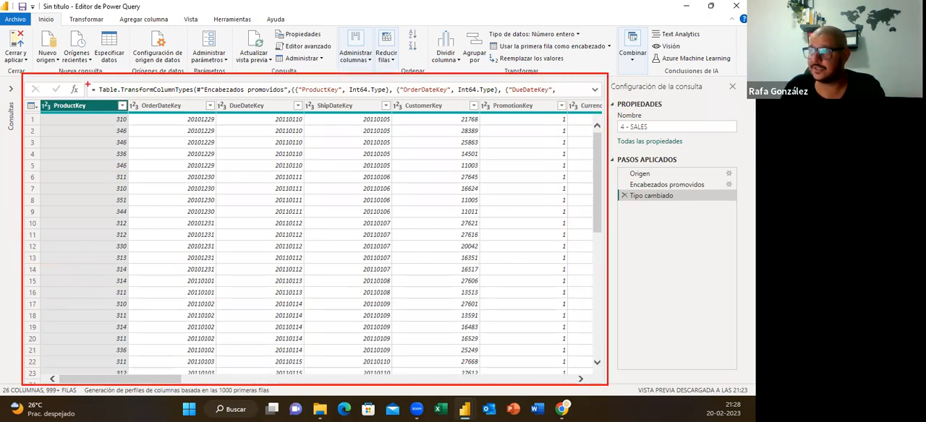
{"action": "key", "text": "b"}
{"action": "mouse_move", "coordinate": [86, 76]}
{"action": "left_mouse_down"}
{"action": "mouse_move", "coordinate": [88, 100]}
{"action": "mouse_move", "coordinate": [588, 97]}
{"action": "left_mouse_up"}
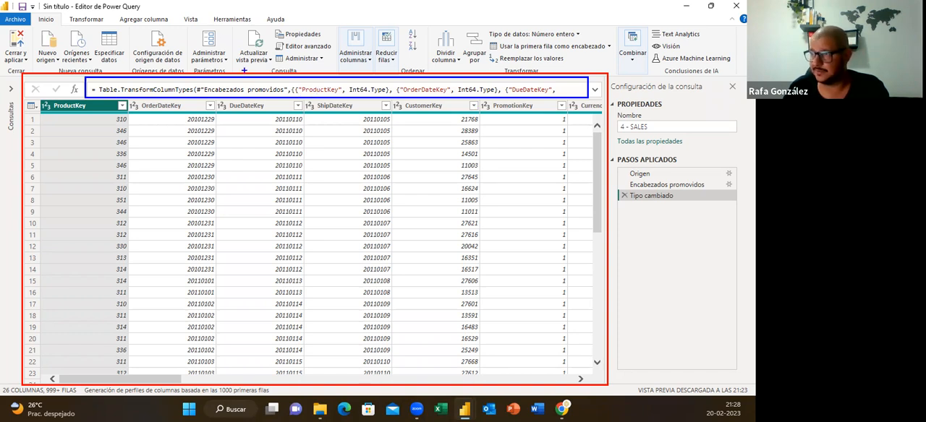
{"action": "mouse_move", "coordinate": [68, 81]}
{"action": "left_mouse_down"}
{"action": "mouse_move", "coordinate": [68, 99]}
{"action": "mouse_move", "coordinate": [85, 99]}
{"action": "left_mouse_up"}
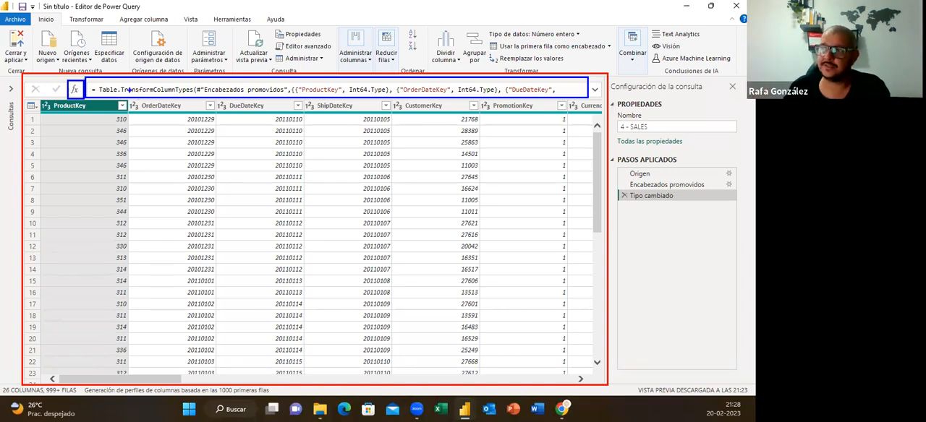
{"action": "left_click_drag", "start_coordinate": [28, 81], "coordinate": [42, 94]}
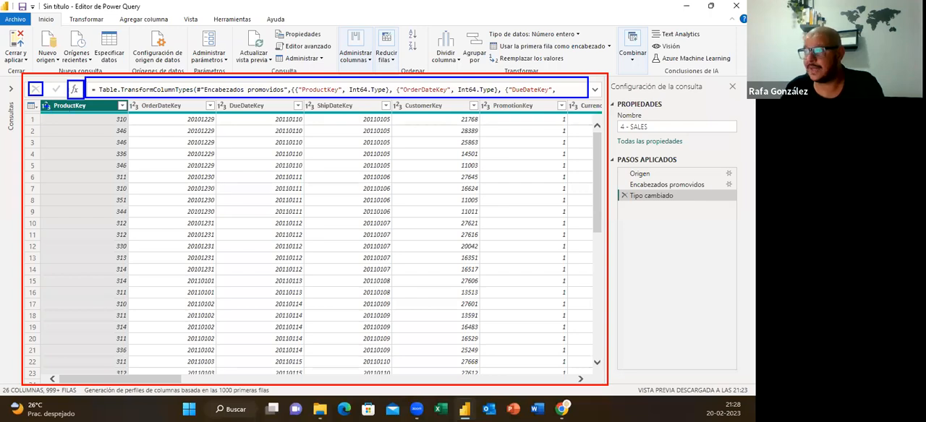
{"action": "mouse_move", "coordinate": [26, 100]}
{"action": "left_mouse_down"}
{"action": "mouse_move", "coordinate": [331, 168]}
{"action": "mouse_move", "coordinate": [543, 266]}
{"action": "mouse_move", "coordinate": [586, 321]}
{"action": "mouse_move", "coordinate": [587, 376]}
{"action": "left_mouse_up"}
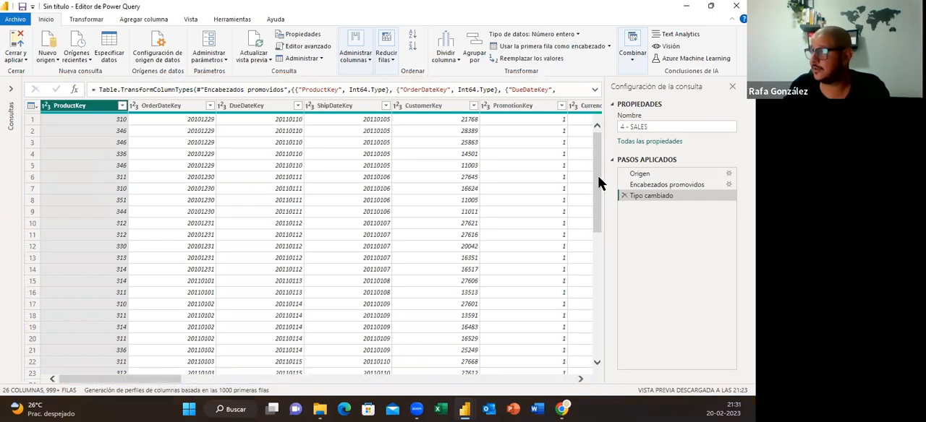
{"action": "left_click_drag", "start_coordinate": [598, 176], "coordinate": [596, 141]}
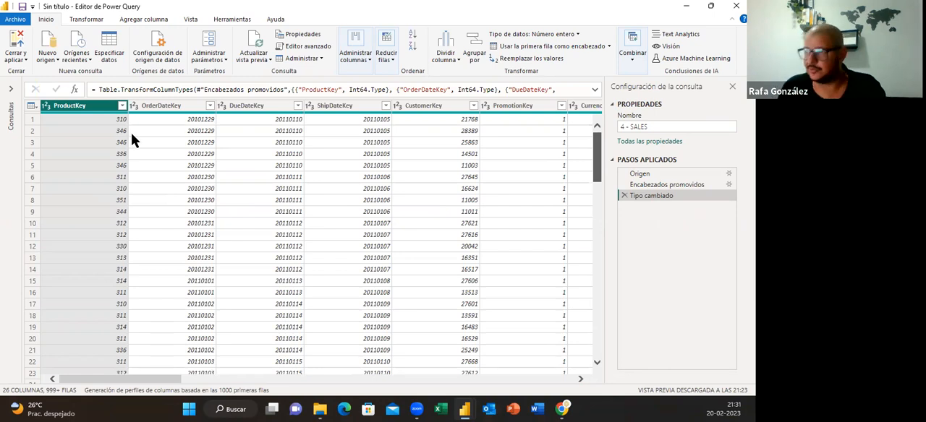
Examine the commands available for the ProductKey column and browse the table's columns through to ShipDate, without applying any change
{"action": "right_click", "coordinate": [89, 112]}
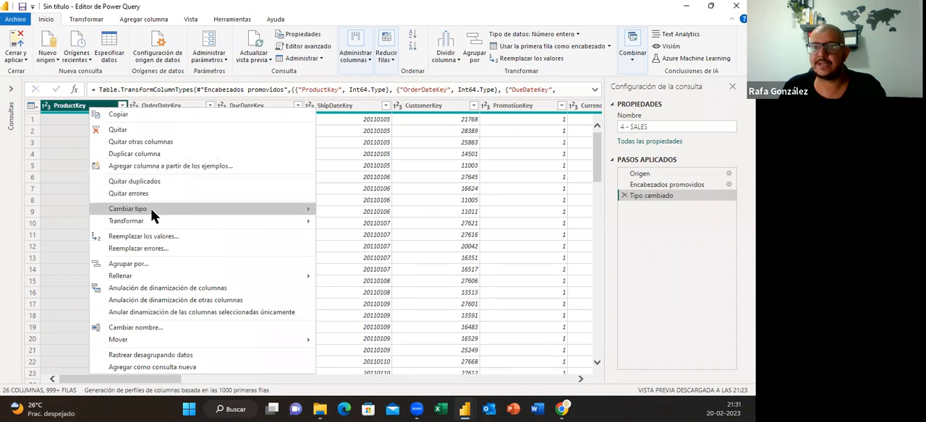
{"action": "mouse_move", "coordinate": [154, 216]}
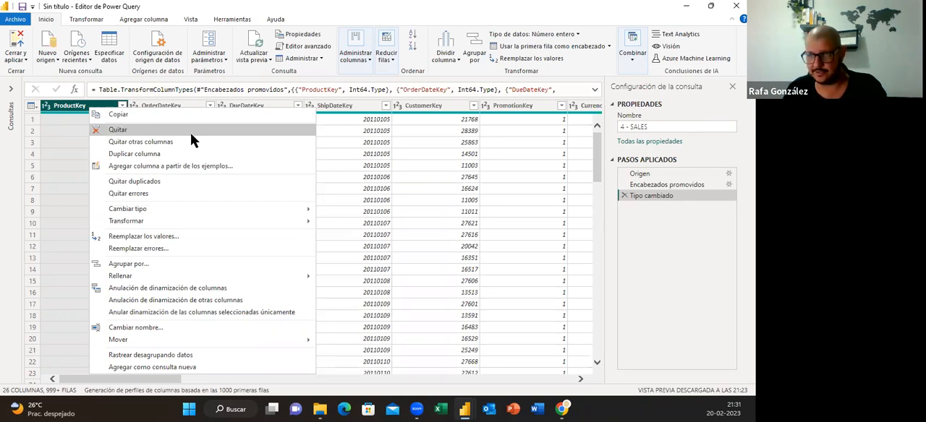
{"action": "key", "text": "Escape"}
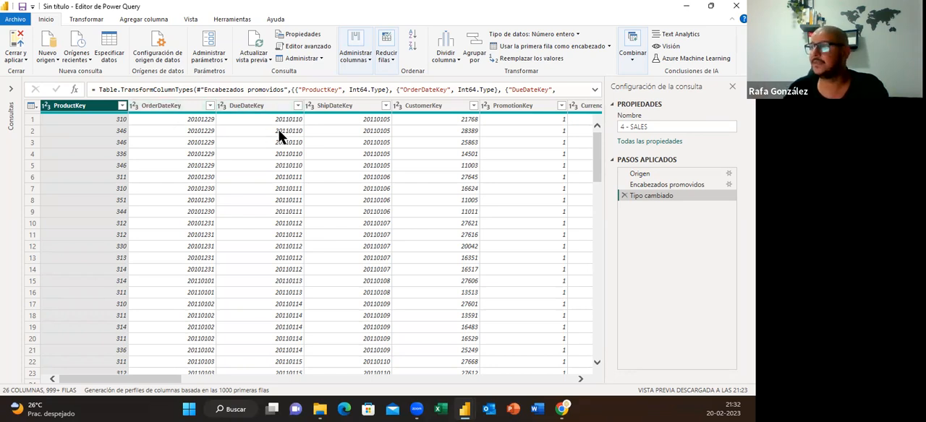
{"action": "left_click_drag", "start_coordinate": [169, 379], "coordinate": [579, 378]}
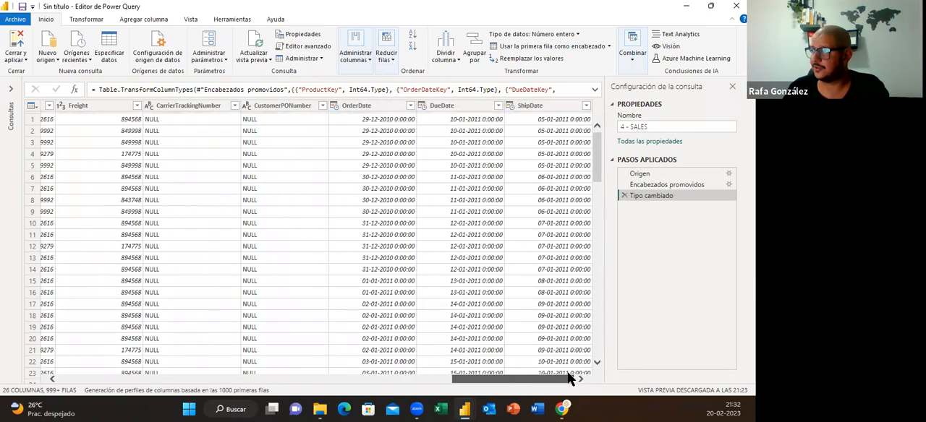
{"action": "left_click_drag", "start_coordinate": [557, 375], "coordinate": [552, 378]}
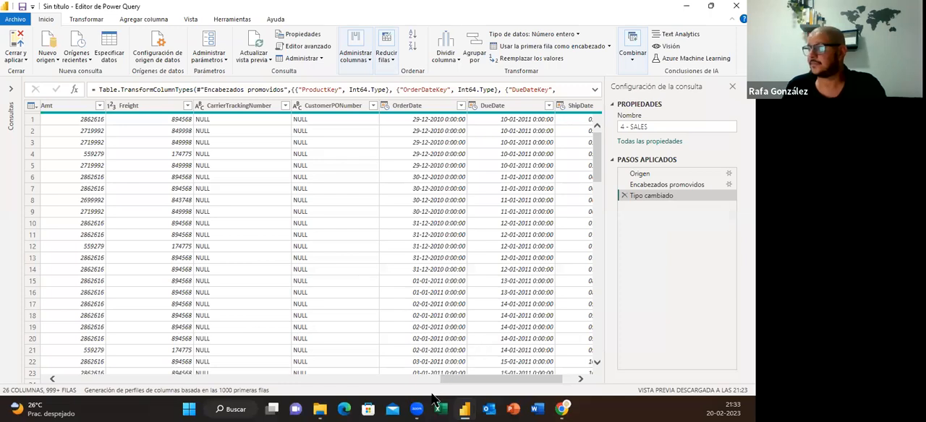
{"action": "left_click_drag", "start_coordinate": [479, 377], "coordinate": [80, 369]}
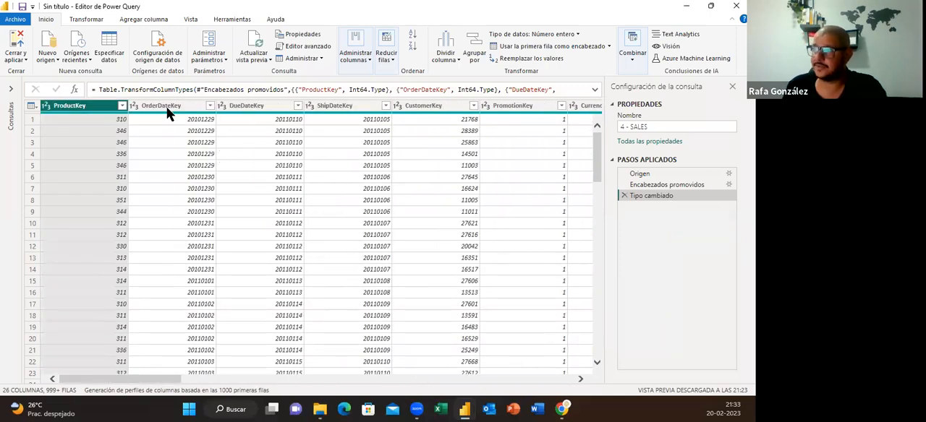
{"action": "left_click", "coordinate": [348, 108]}
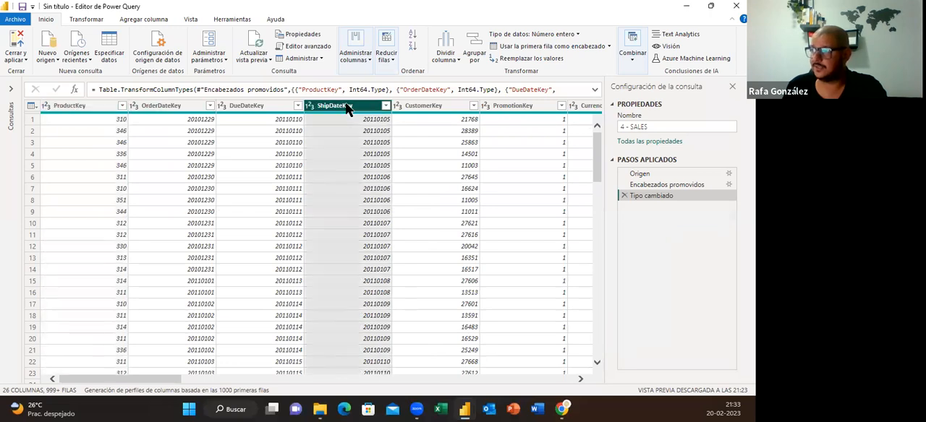
{"action": "right_click", "coordinate": [348, 108]}
{"action": "left_click", "coordinate": [266, 109]}
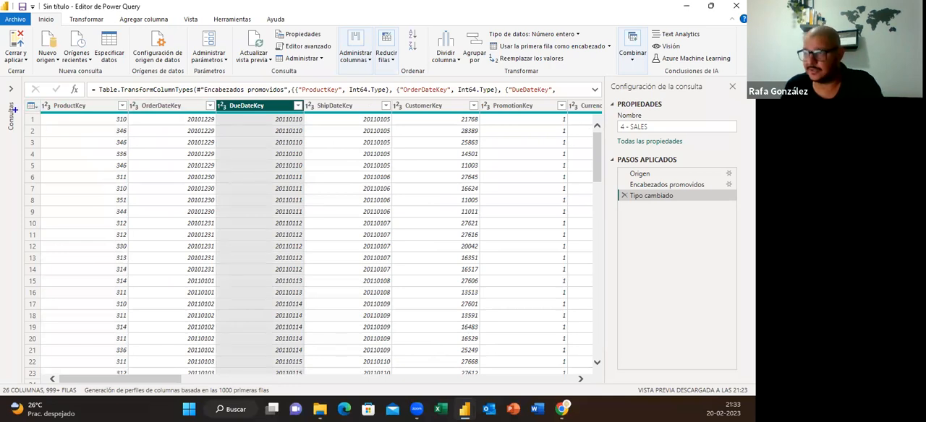
Examine the commands available for the whole table, including keeping rows and removing rows or duplicates, without applying any
{"action": "left_click_drag", "start_coordinate": [18, 109], "coordinate": [44, 114]}
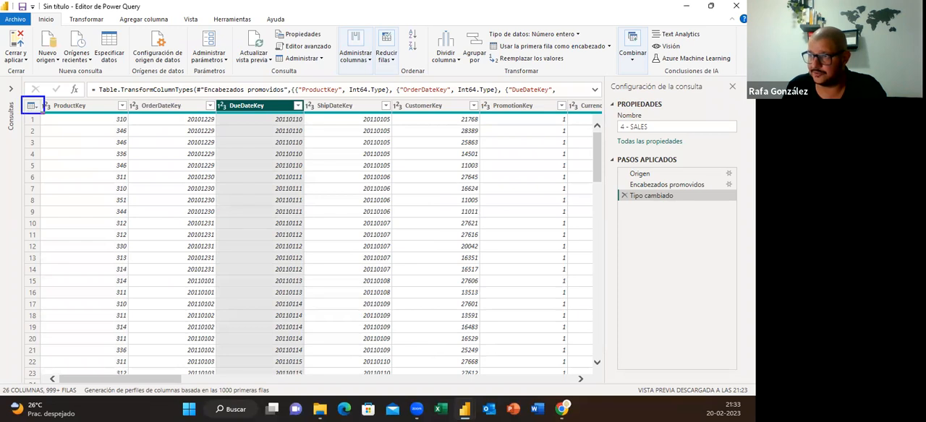
{"action": "left_click", "coordinate": [32, 107]}
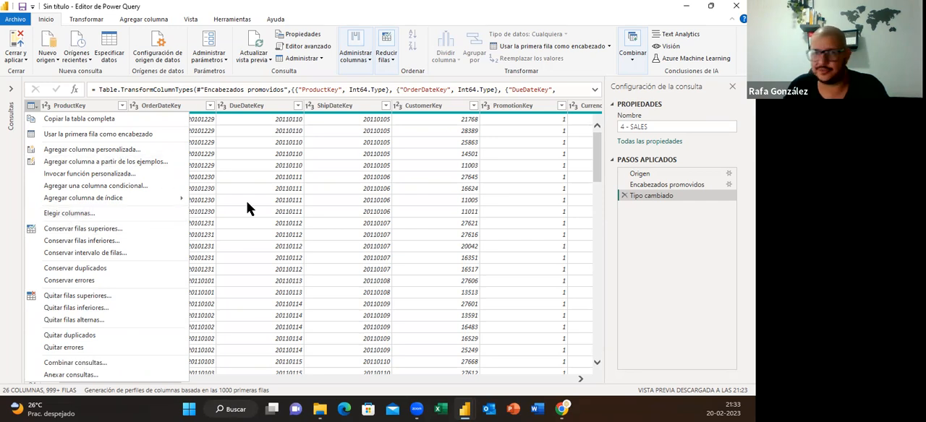
{"action": "left_click", "coordinate": [134, 241]}
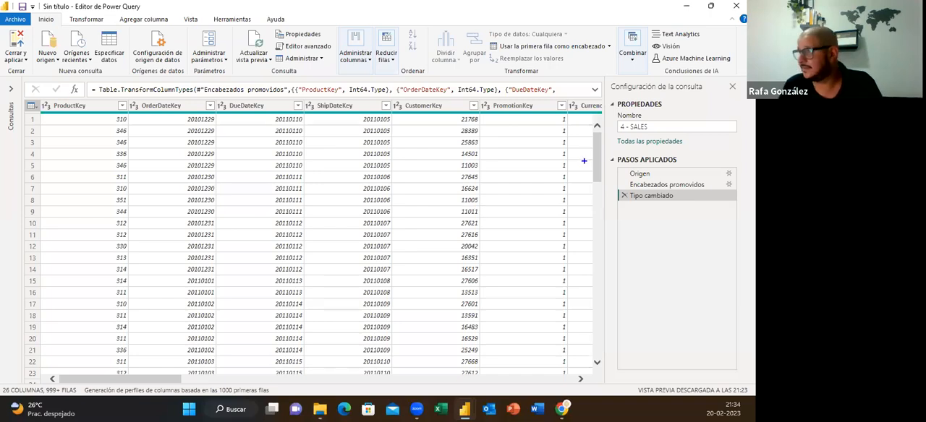
{"action": "mouse_move", "coordinate": [609, 80]}
{"action": "left_mouse_down"}
{"action": "mouse_move", "coordinate": [745, 123]}
{"action": "mouse_move", "coordinate": [745, 392]}
{"action": "left_mouse_up"}
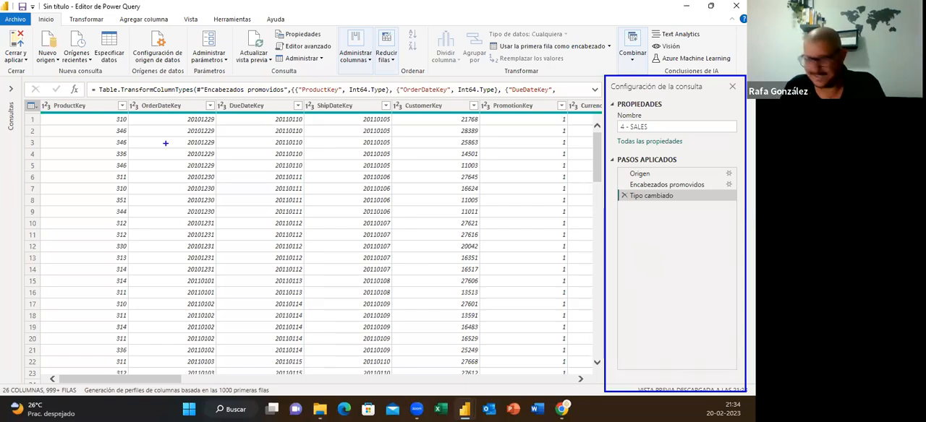
{"action": "key", "text": "Escape"}
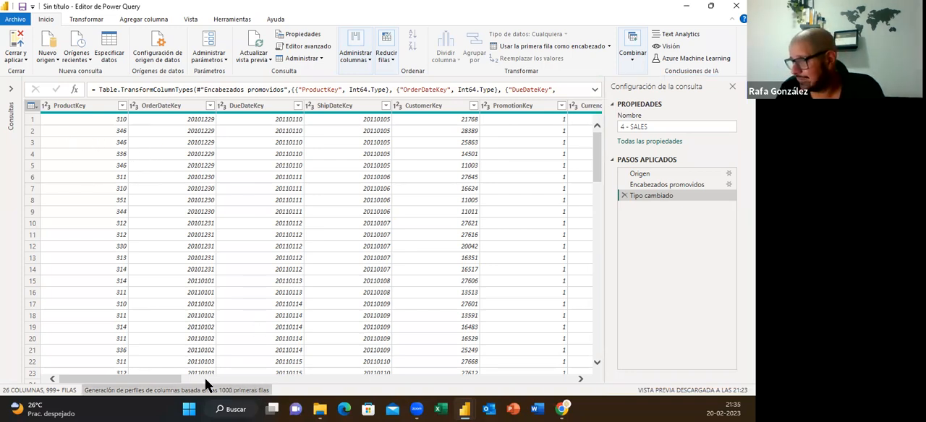
{"action": "left_click_drag", "start_coordinate": [178, 384], "coordinate": [598, 373]}
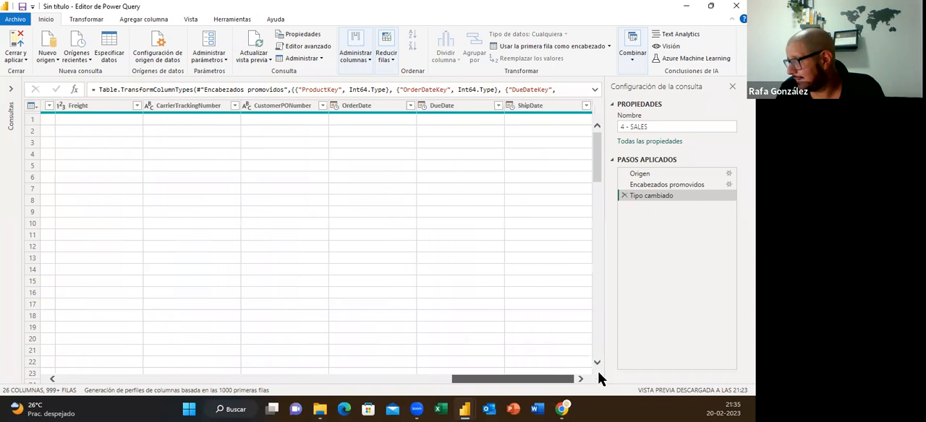
{"action": "left_click_drag", "start_coordinate": [337, 380], "coordinate": [231, 379]}
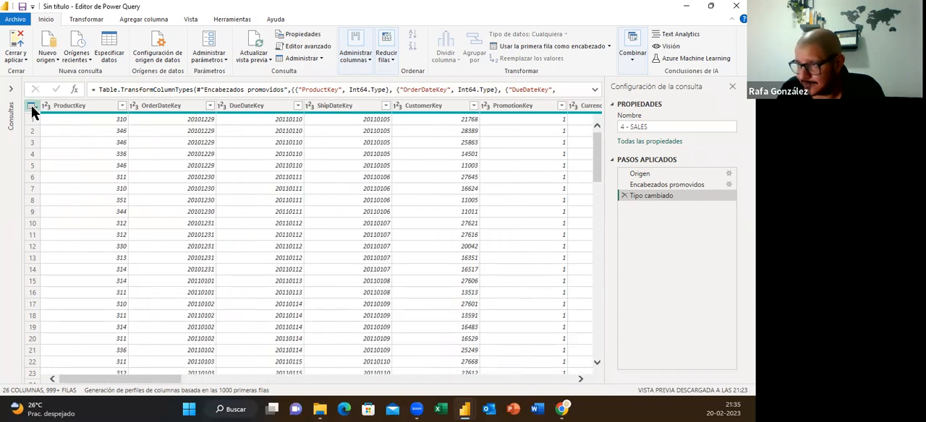
{"action": "left_click", "coordinate": [32, 109]}
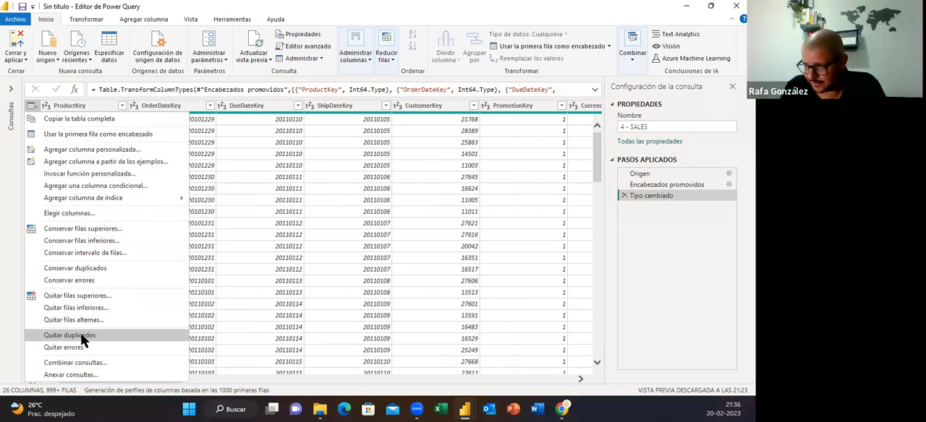
{"action": "left_click", "coordinate": [209, 291]}
{"action": "left_click", "coordinate": [208, 291]}
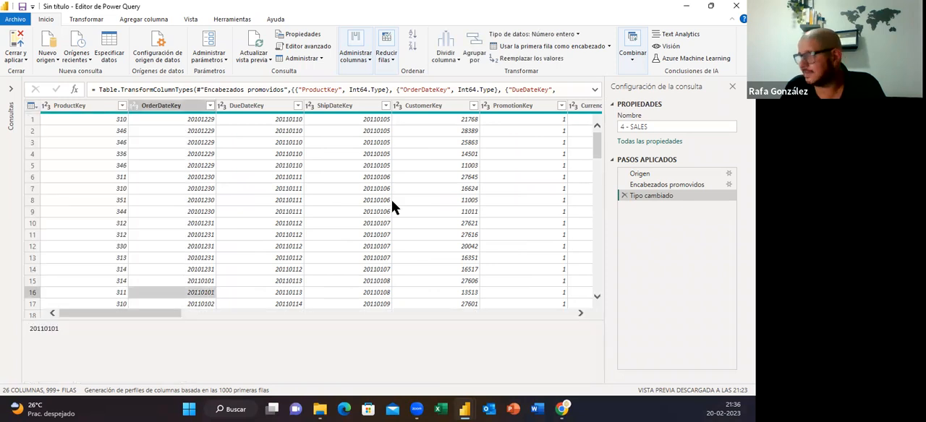
Count the rows of the 4 - SALES table, and delete the row count from the applied steps
{"action": "left_click", "coordinate": [144, 19]}
{"action": "left_click", "coordinate": [91, 20]}
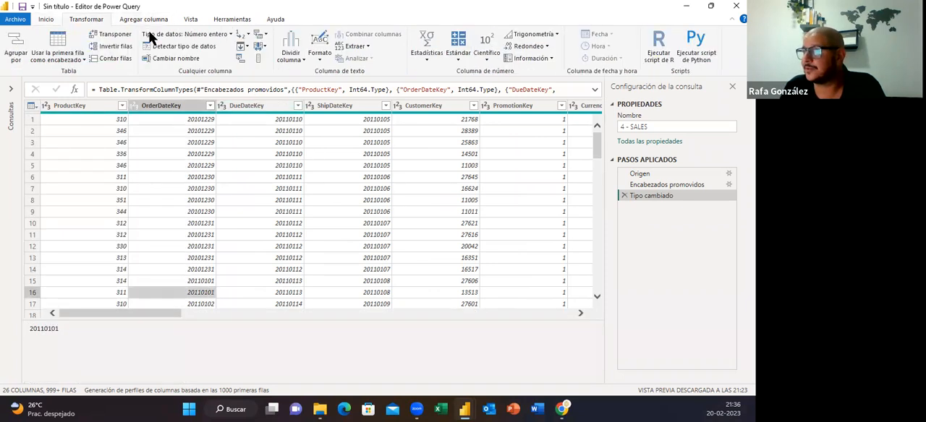
{"action": "left_click", "coordinate": [112, 58]}
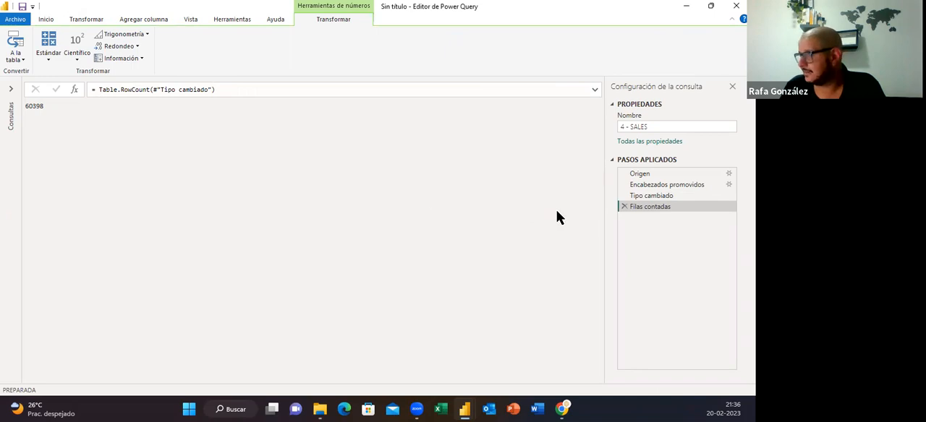
{"action": "left_click", "coordinate": [624, 207]}
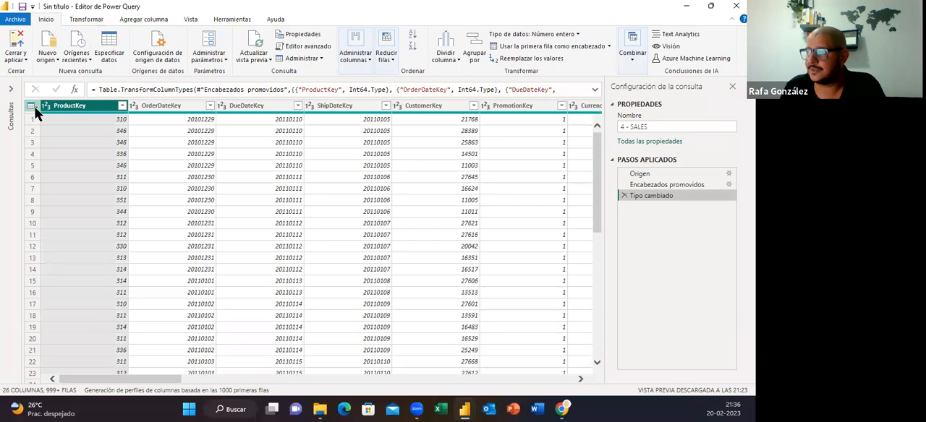
Remove duplicate rows from the 4 - SALES query based only on the ProductKey column
{"action": "left_click", "coordinate": [123, 107]}
{"action": "left_click", "coordinate": [86, 110]}
{"action": "right_click", "coordinate": [88, 110]}
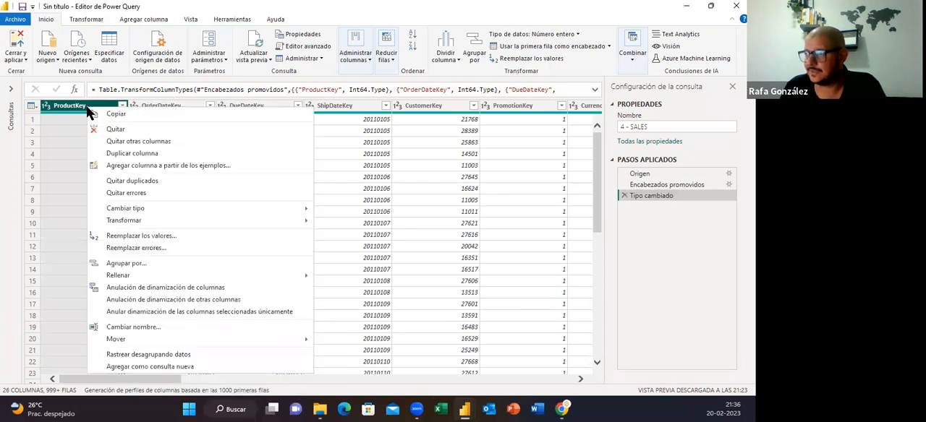
{"action": "left_click", "coordinate": [132, 181]}
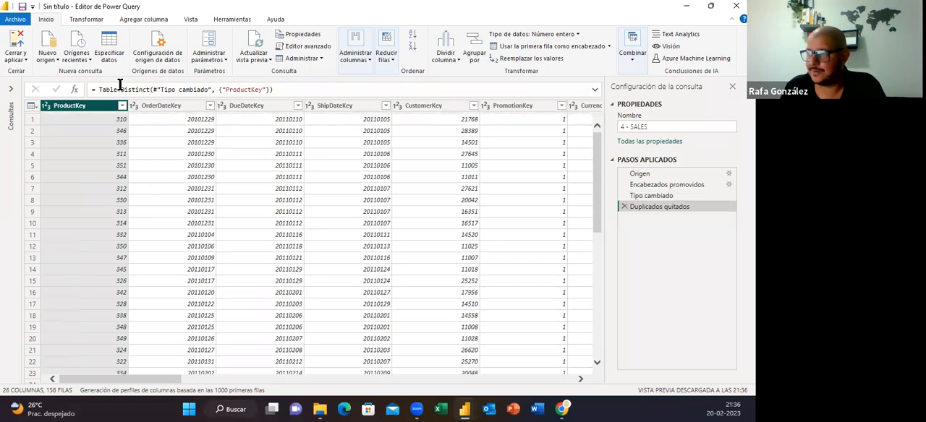
Count the rows left without ProductKey duplicates, and delete both the row count and the duplicate removal from the applied steps
{"action": "left_click", "coordinate": [90, 20]}
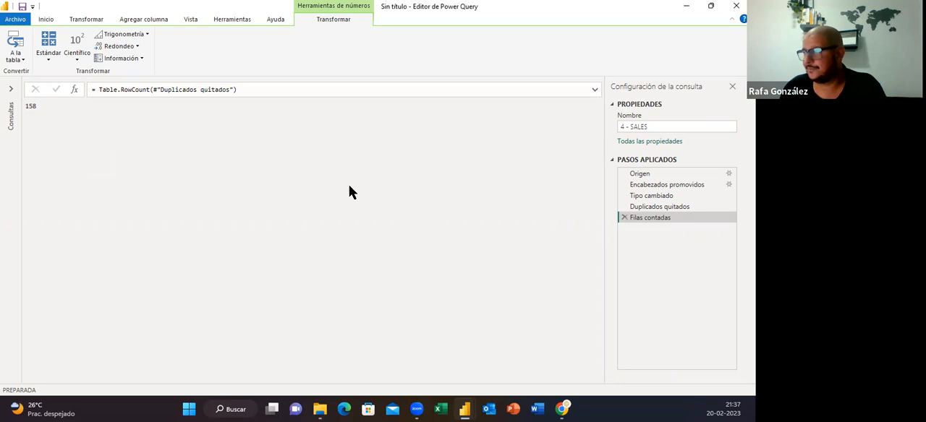
{"action": "left_click", "coordinate": [623, 218]}
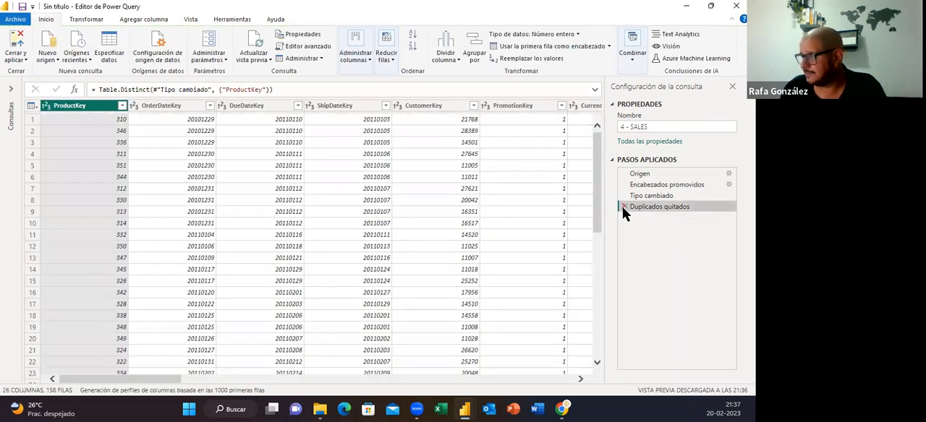
{"action": "left_click", "coordinate": [623, 208]}
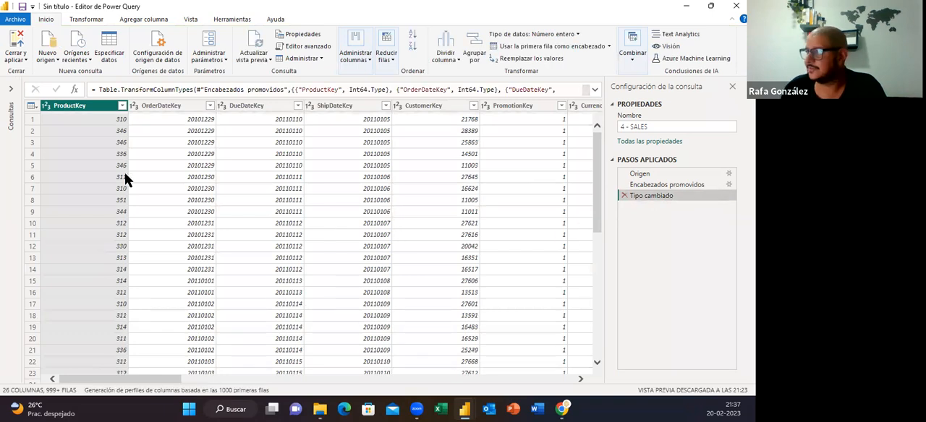
Remove duplicate rows from the 4 - SALES query by comparing all columns of the whole table
{"action": "left_click", "coordinate": [33, 106]}
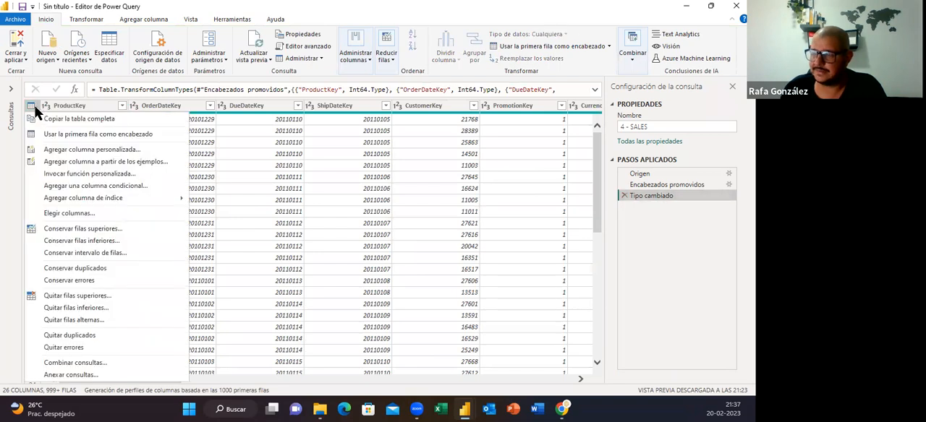
{"action": "left_click", "coordinate": [75, 337]}
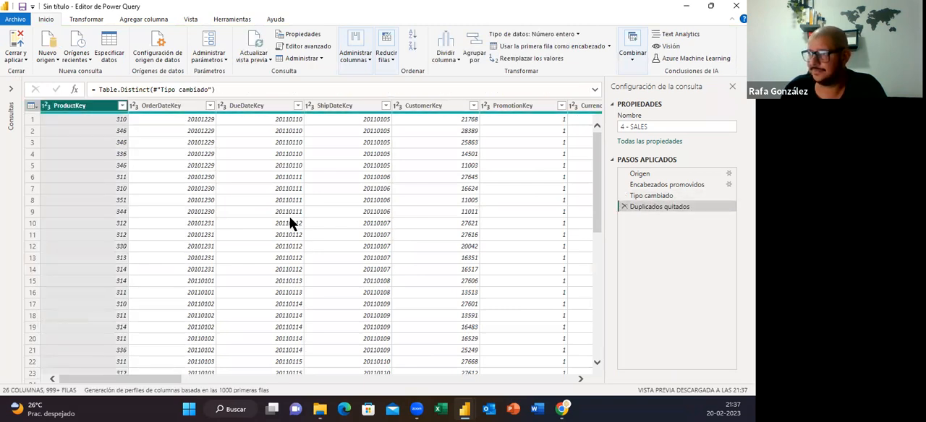
Count the rows of the deduplicated table, and delete only the row count from the applied steps
{"action": "left_click", "coordinate": [84, 20]}
{"action": "left_click", "coordinate": [117, 60]}
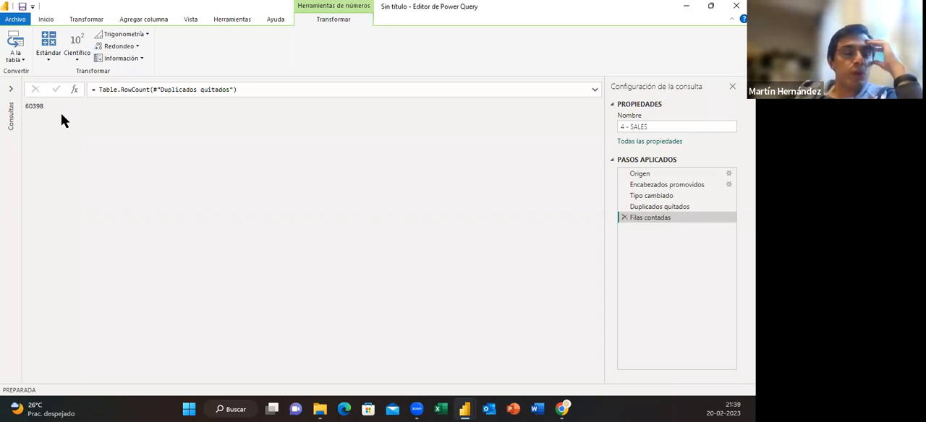
{"action": "left_click", "coordinate": [440, 411]}
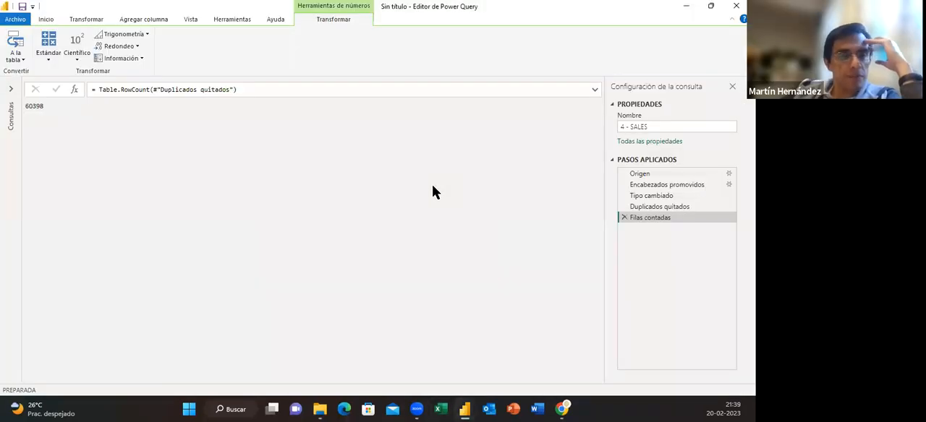
{"action": "left_click", "coordinate": [623, 217]}
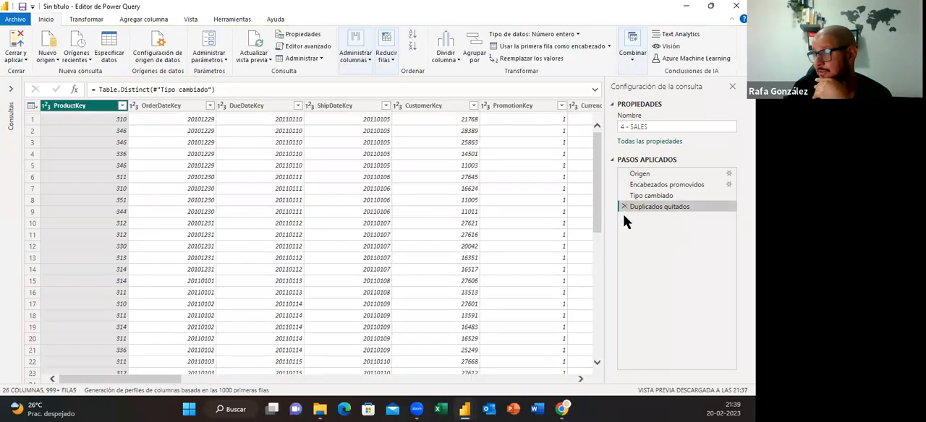
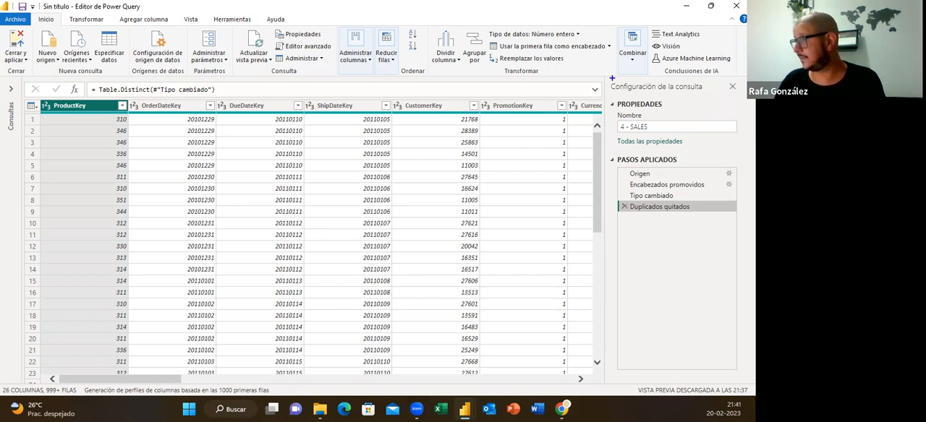
Review the full properties of the 4 - SALES query from its settings, and close them without changes
{"action": "mouse_move", "coordinate": [604, 77]}
{"action": "left_mouse_down"}
{"action": "mouse_move", "coordinate": [720, 172]}
{"action": "mouse_move", "coordinate": [745, 369]}
{"action": "left_mouse_up"}
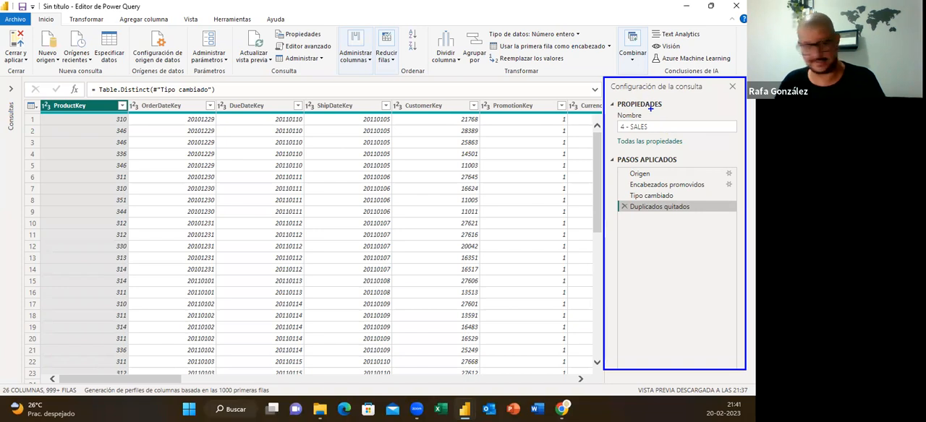
{"action": "key", "text": "Escape"}
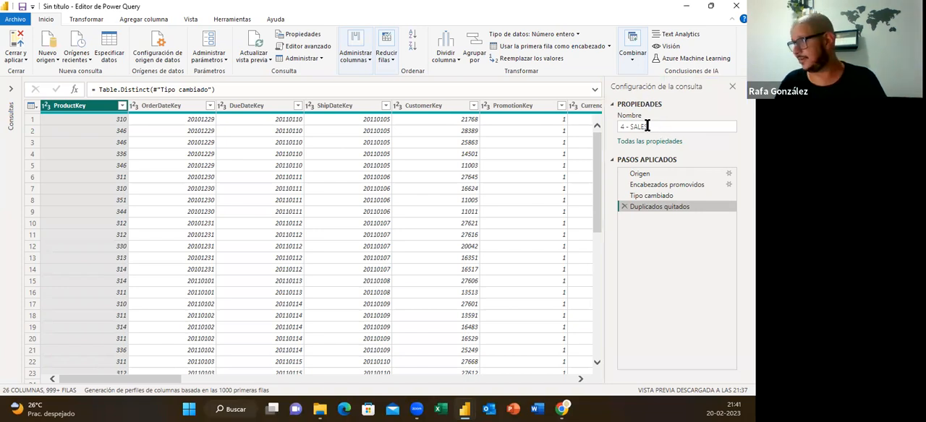
{"action": "left_click", "coordinate": [614, 105]}
{"action": "left_click", "coordinate": [623, 106]}
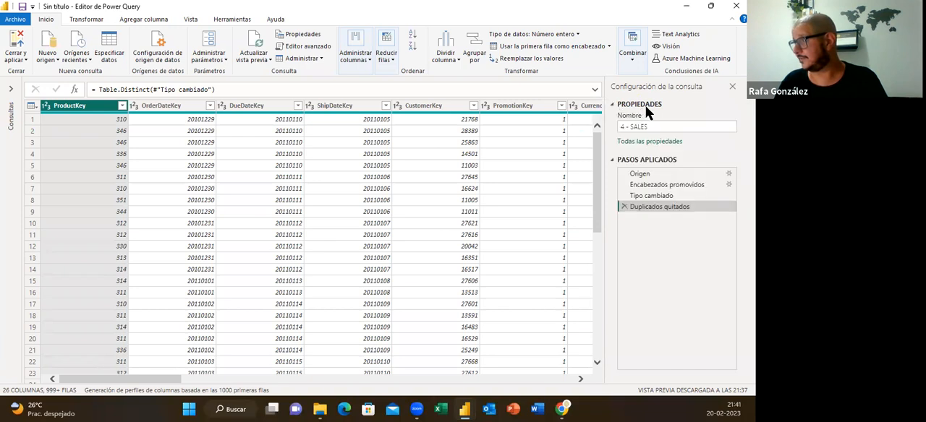
{"action": "left_click", "coordinate": [664, 142]}
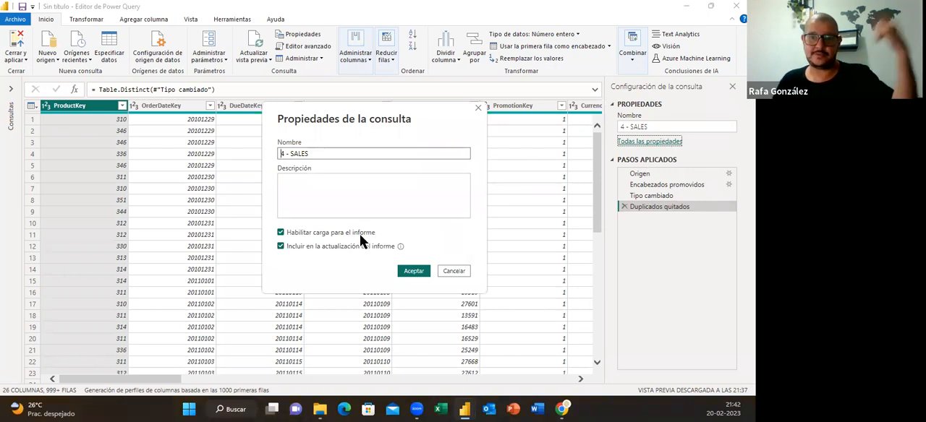
{"action": "left_click", "coordinate": [463, 271]}
Expand the query list, view the properties of 4 - SALES from its entry there, and cancel without changes
{"action": "left_click", "coordinate": [11, 88]}
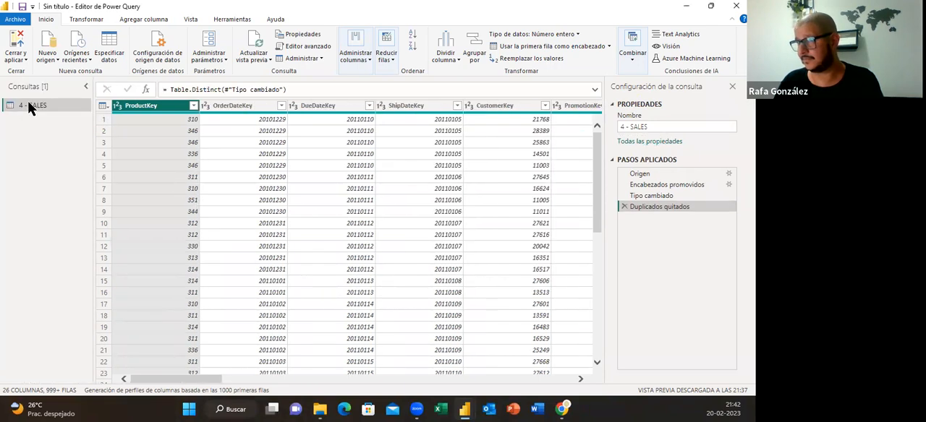
{"action": "right_click", "coordinate": [28, 104]}
{"action": "left_click", "coordinate": [71, 299]}
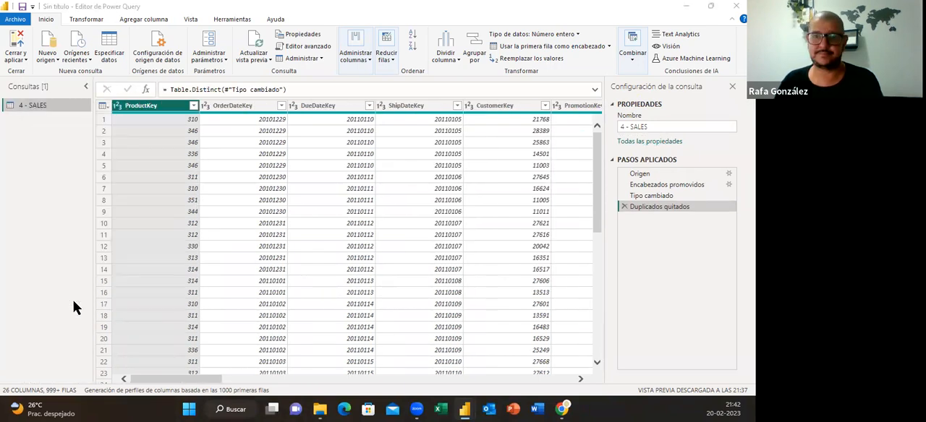
{"action": "left_click", "coordinate": [394, 189]}
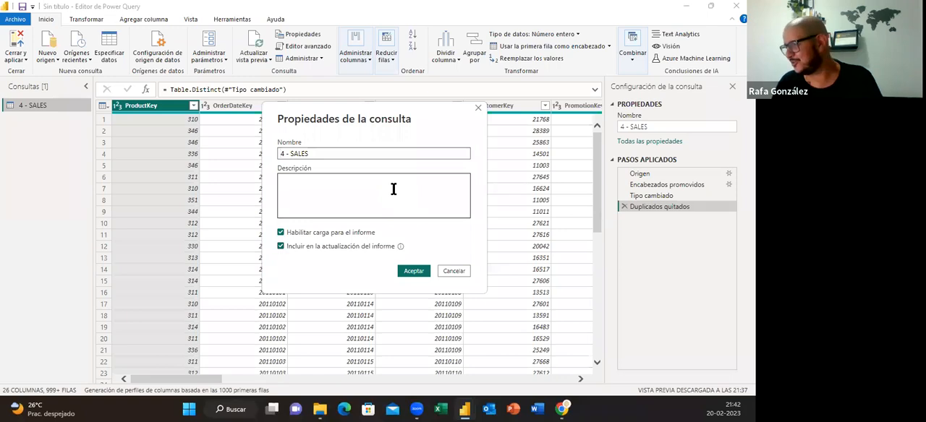
{"action": "left_click", "coordinate": [454, 271]}
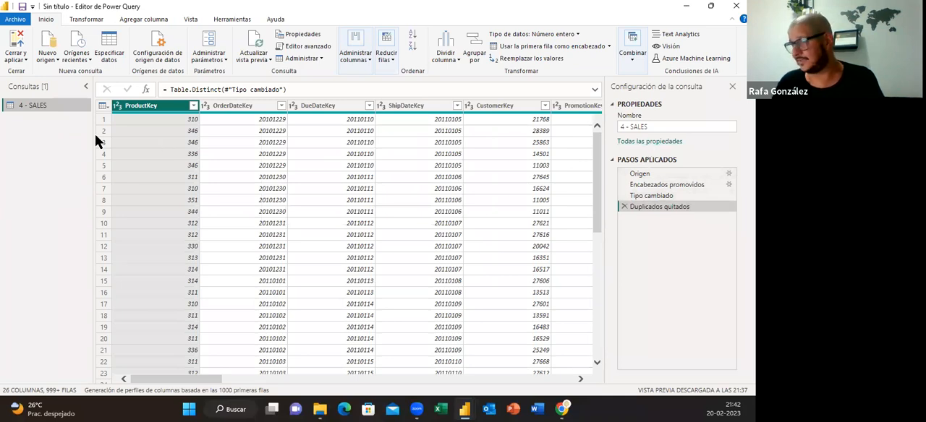
Review the applied steps in order from Origen to Duplicados quitados, expanding the formula bar to read their formulas
{"action": "left_click", "coordinate": [646, 176]}
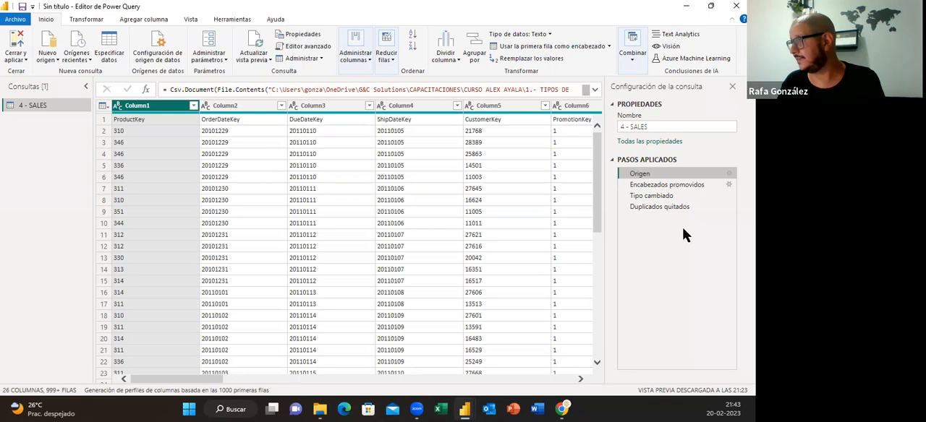
{"action": "left_click", "coordinate": [686, 190]}
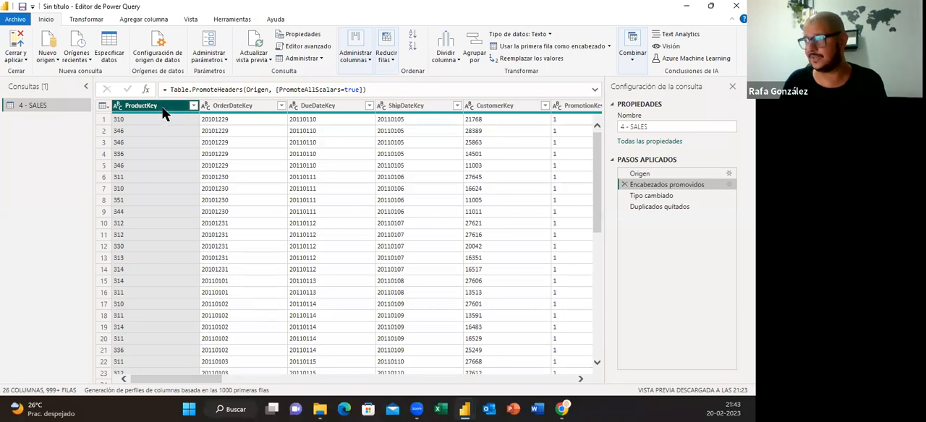
{"action": "left_click", "coordinate": [595, 91]}
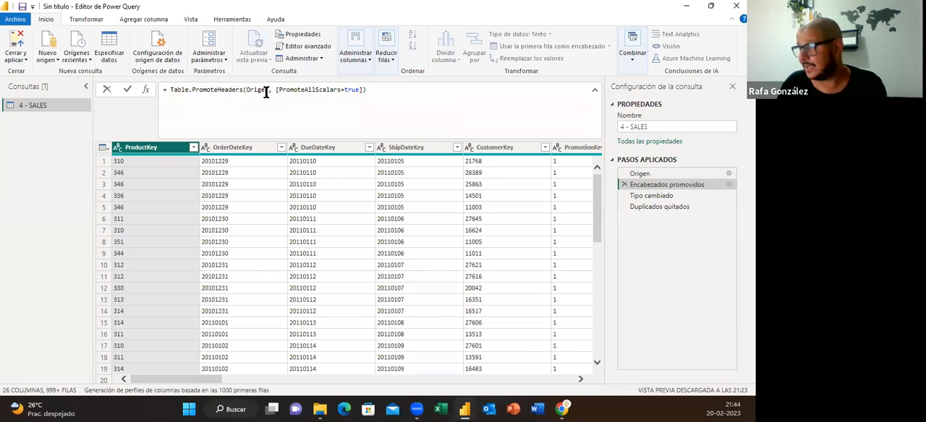
{"action": "mouse_move", "coordinate": [267, 91]}
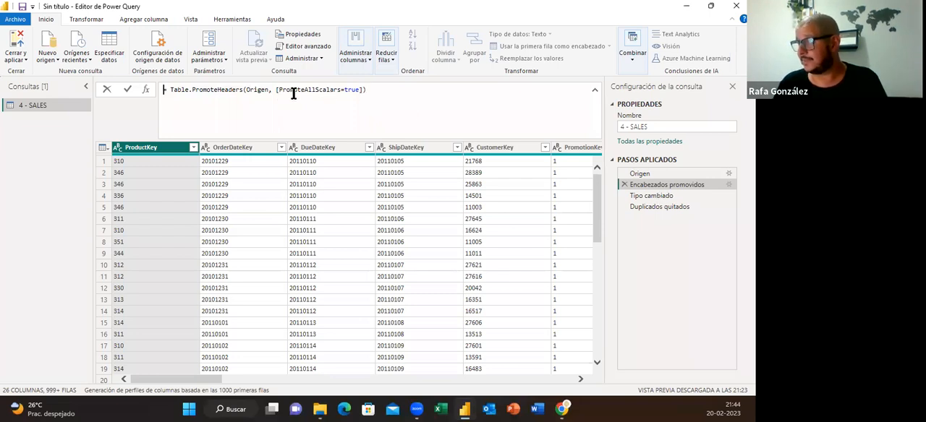
{"action": "left_click", "coordinate": [666, 195]}
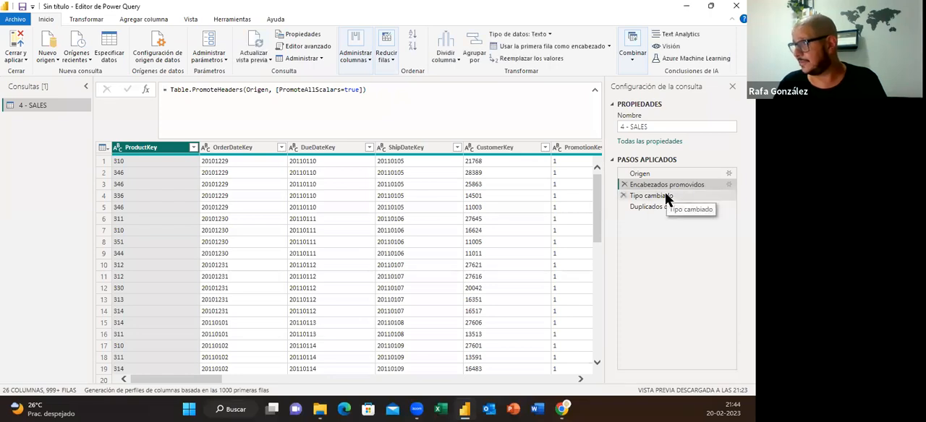
{"action": "left_click", "coordinate": [666, 197]}
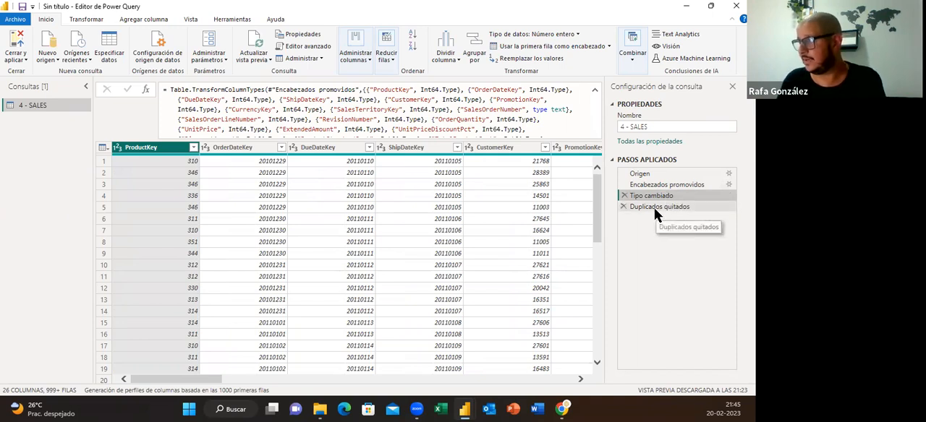
{"action": "left_click", "coordinate": [655, 209]}
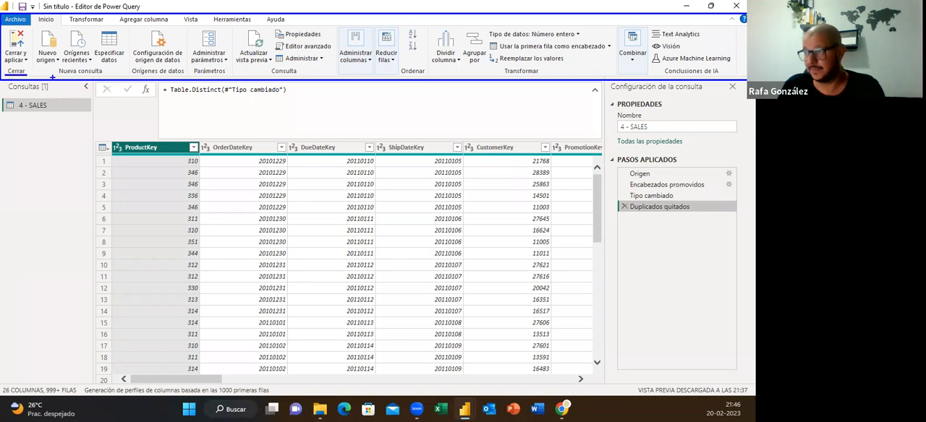
Compare the column transformation commands with the column-adding commands, and open the ProductKey name for editing without renaming it
{"action": "left_click_drag", "start_coordinate": [53, 75], "coordinate": [103, 78]}
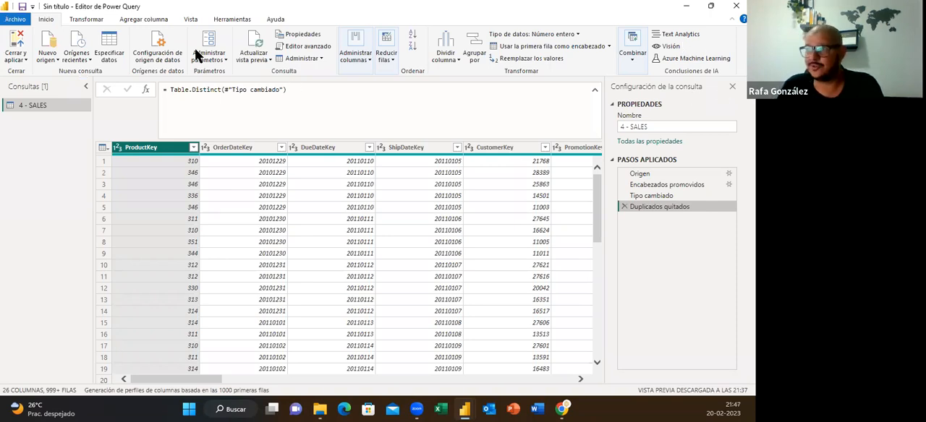
{"action": "left_click", "coordinate": [92, 22]}
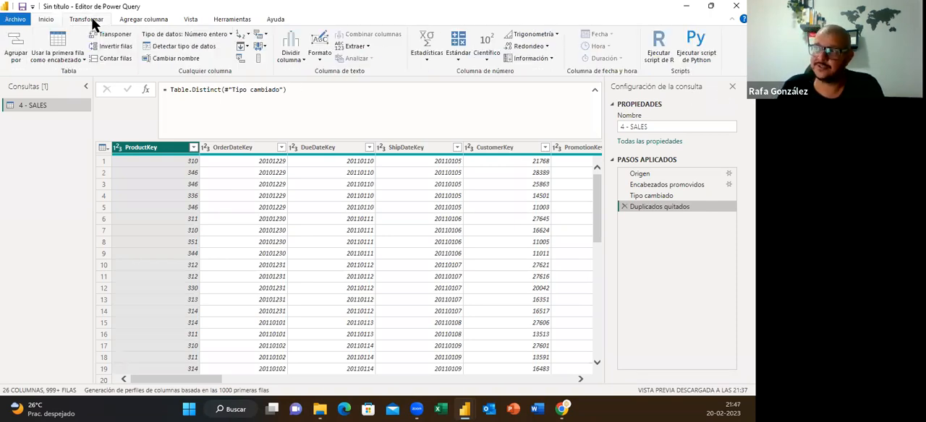
{"action": "left_click", "coordinate": [163, 22]}
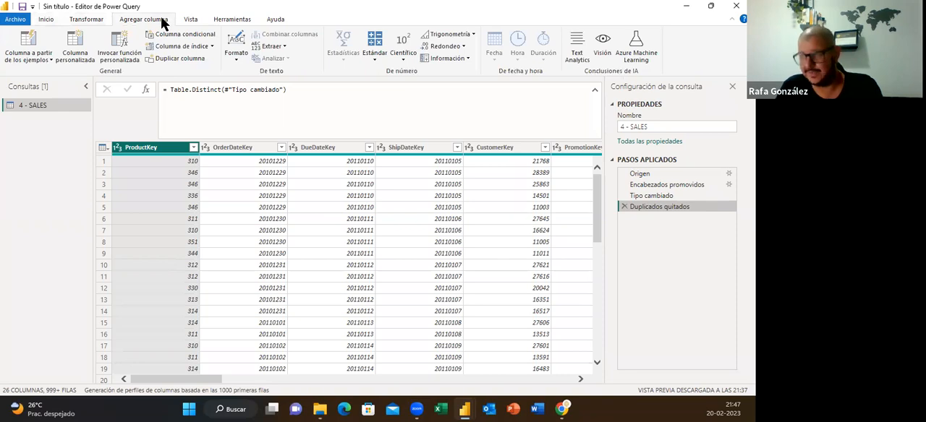
{"action": "left_click", "coordinate": [94, 22]}
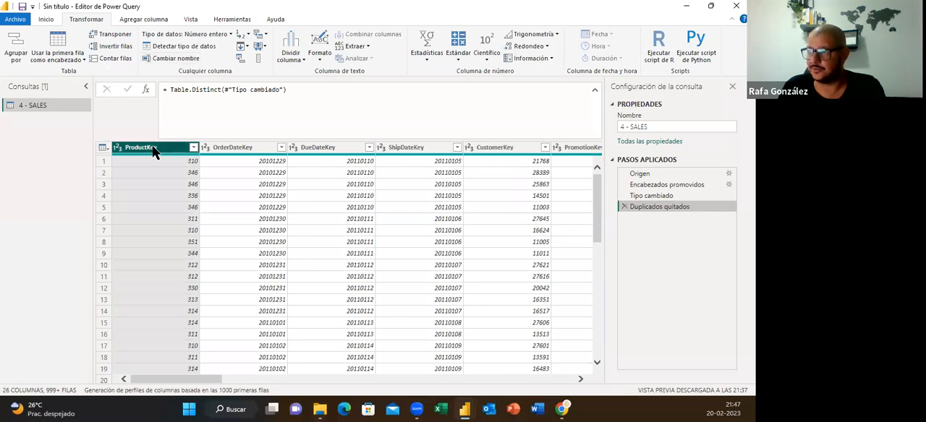
{"action": "left_click", "coordinate": [179, 58]}
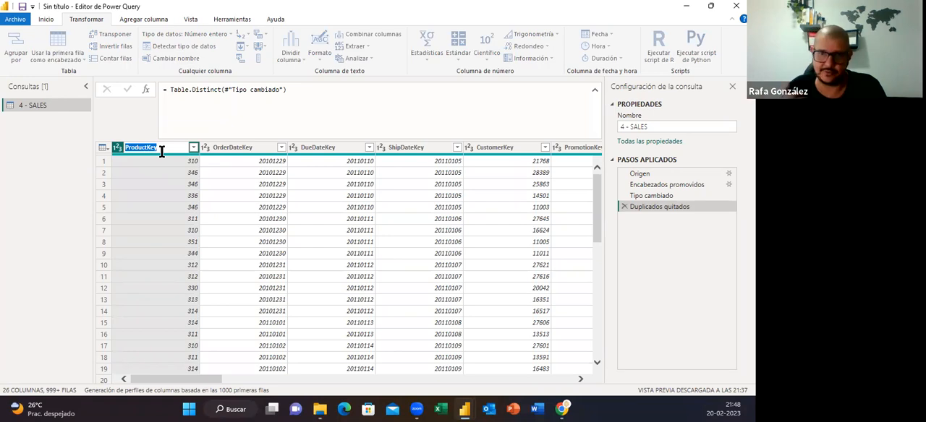
{"action": "left_click", "coordinate": [233, 104]}
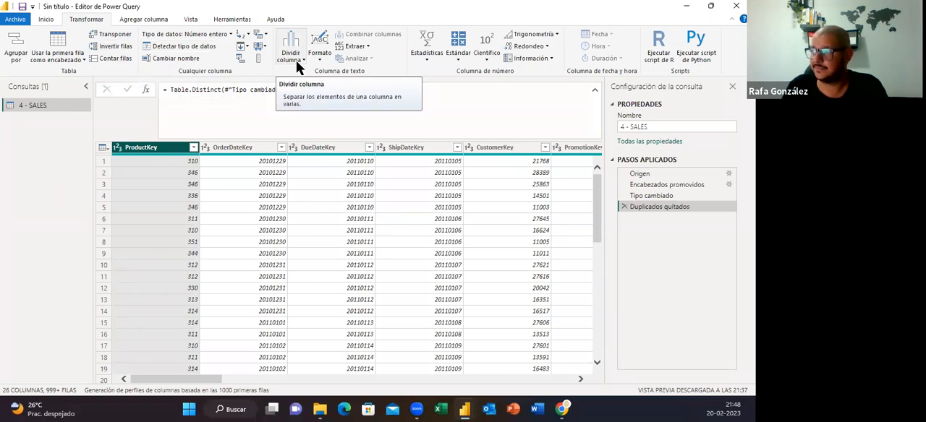
Examine the Información, Extraer and Formato options available for adding a new column from ProductKey
{"action": "left_click", "coordinate": [155, 19]}
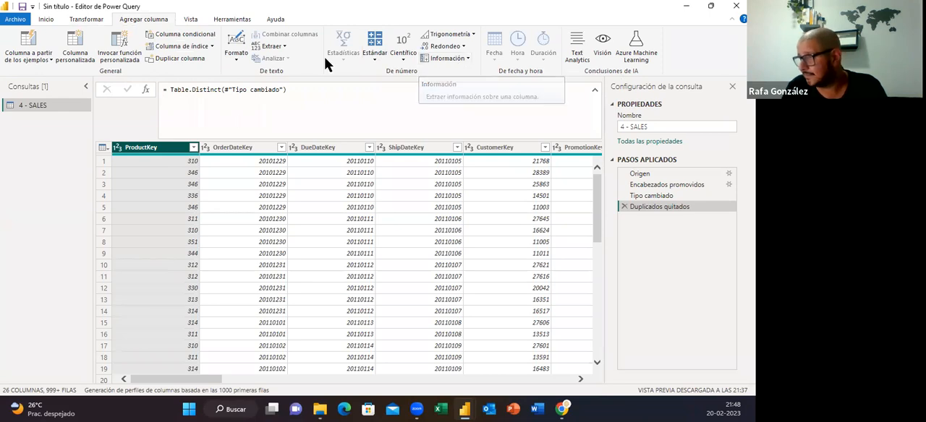
{"action": "left_click", "coordinate": [466, 58]}
{"action": "left_click", "coordinate": [465, 57]}
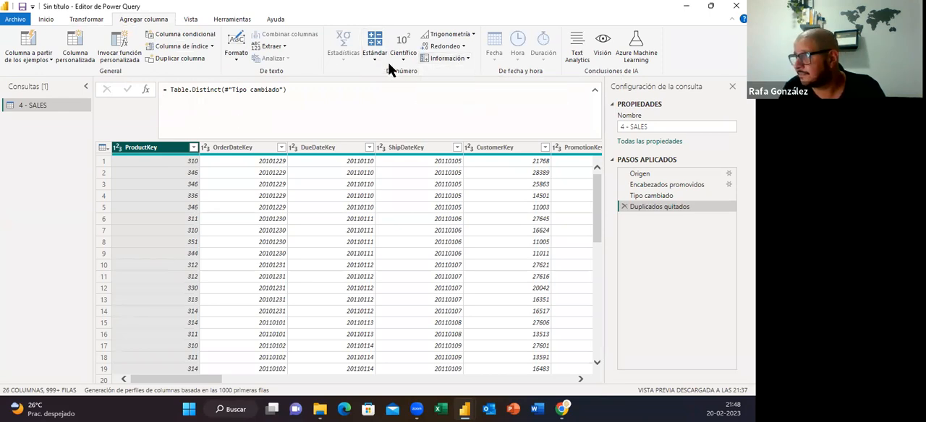
{"action": "left_click", "coordinate": [283, 47]}
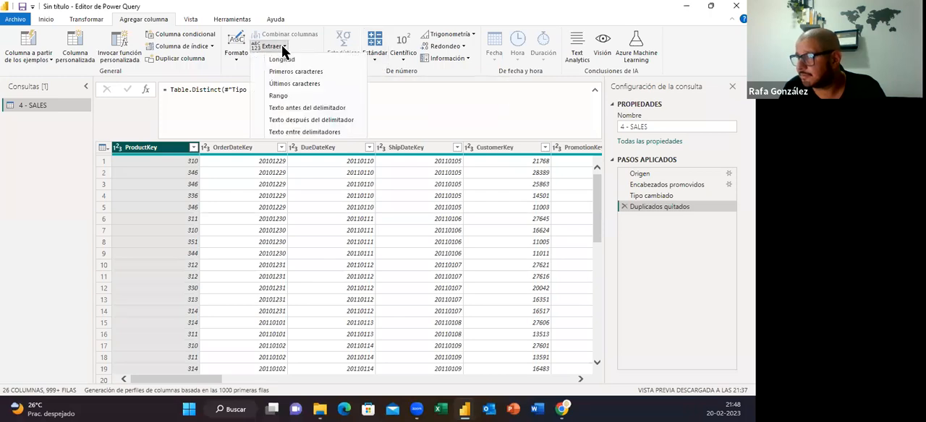
{"action": "left_click", "coordinate": [283, 47]}
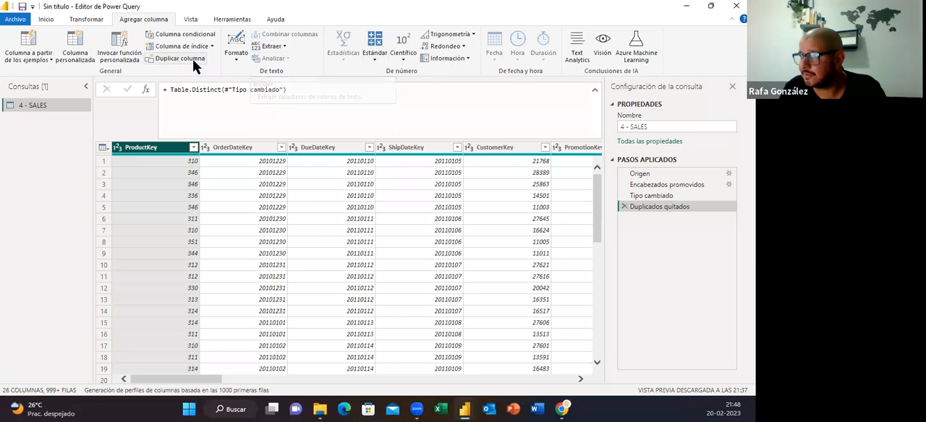
{"action": "left_click", "coordinate": [233, 59]}
{"action": "left_click", "coordinate": [222, 55]}
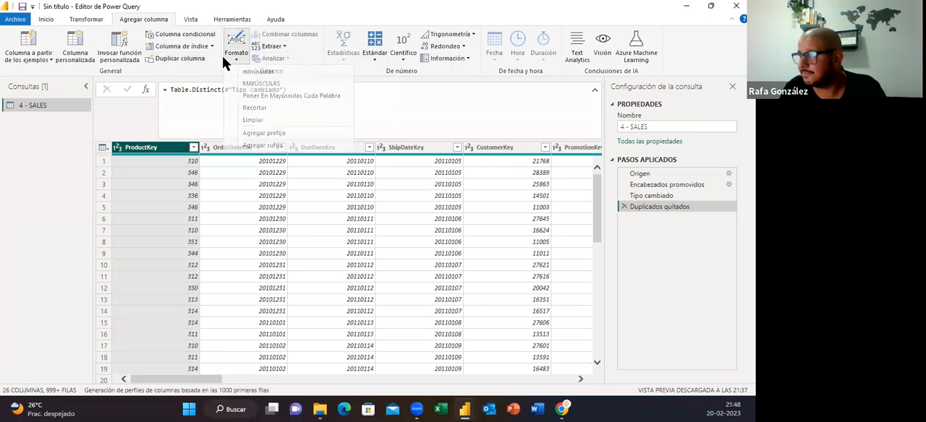
Compare the Extraer options for transforming an existing column with those for adding a new one, applying none
{"action": "left_click", "coordinate": [92, 20]}
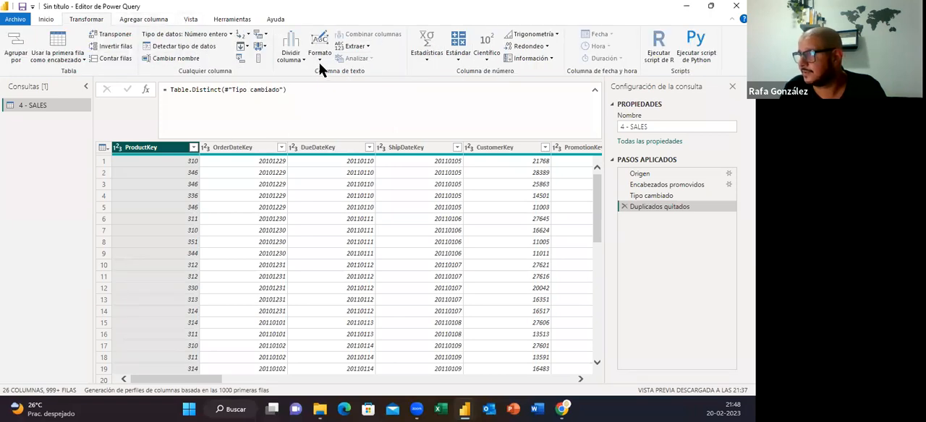
{"action": "left_click", "coordinate": [368, 47]}
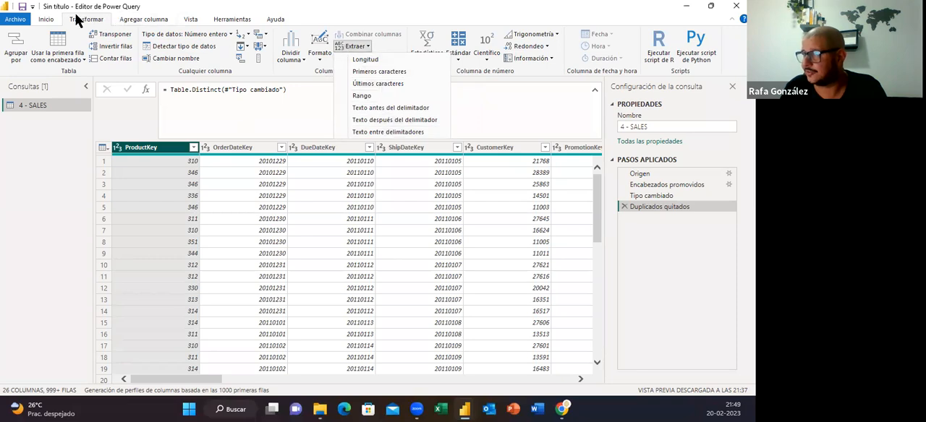
{"action": "left_click", "coordinate": [131, 21]}
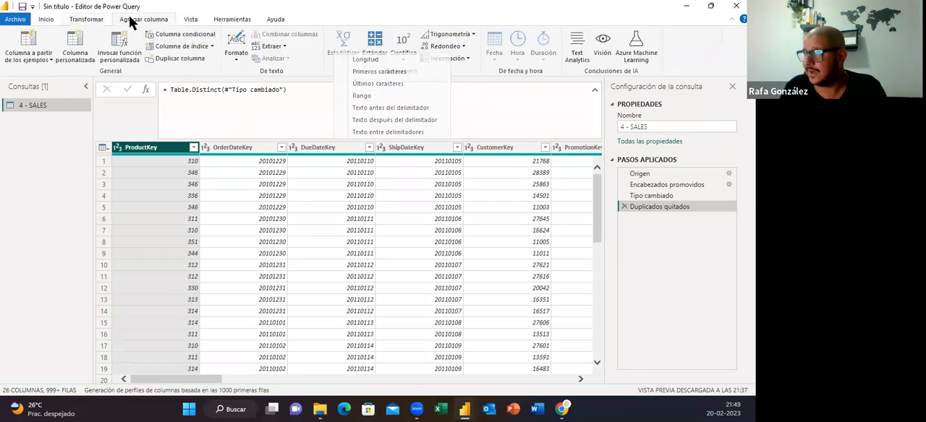
{"action": "left_click", "coordinate": [284, 46]}
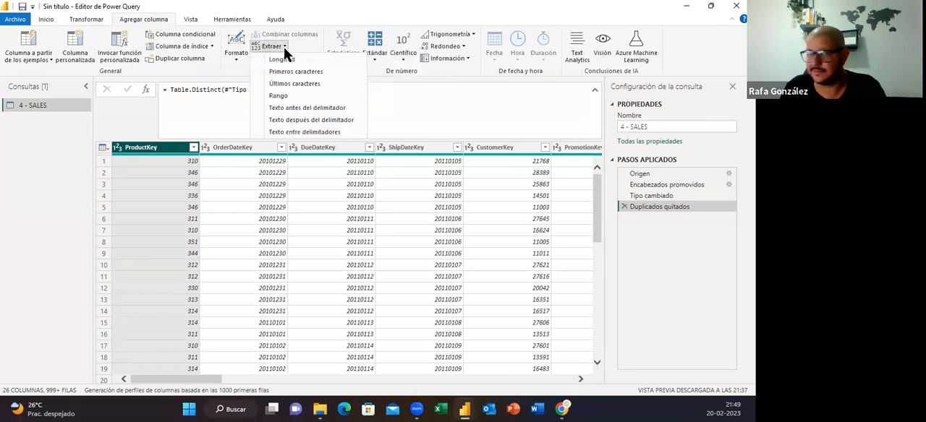
{"action": "left_click", "coordinate": [345, 12]}
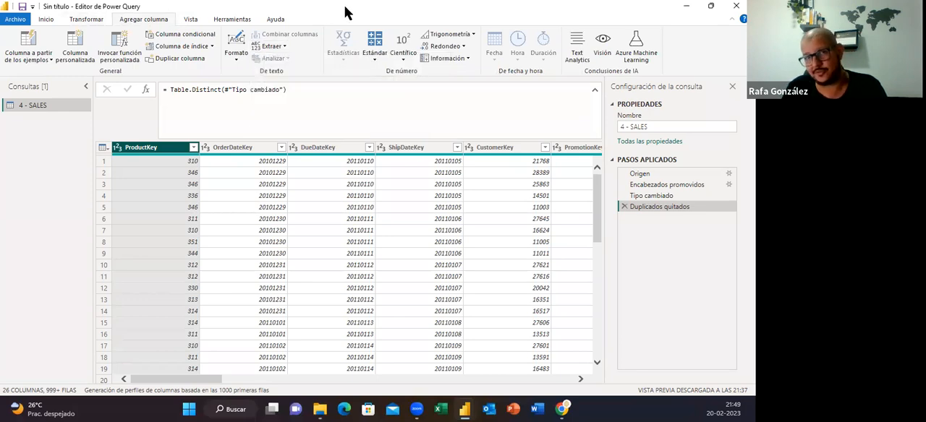
{"action": "left_click", "coordinate": [88, 21]}
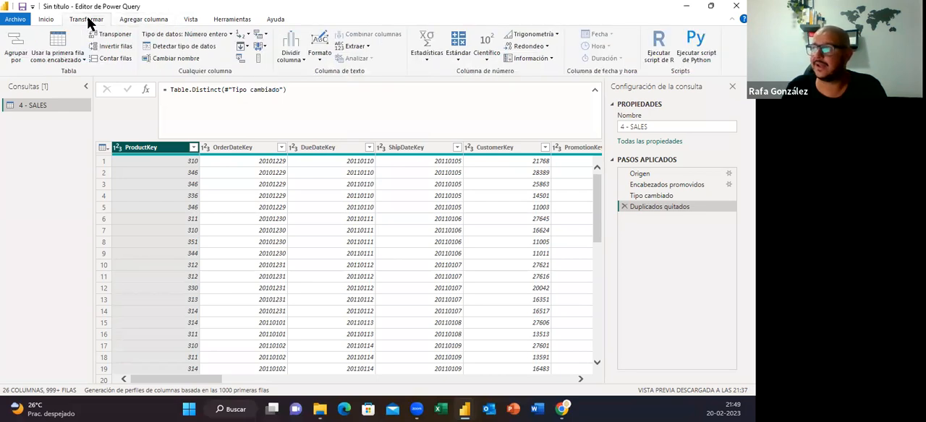
{"action": "left_click", "coordinate": [367, 44]}
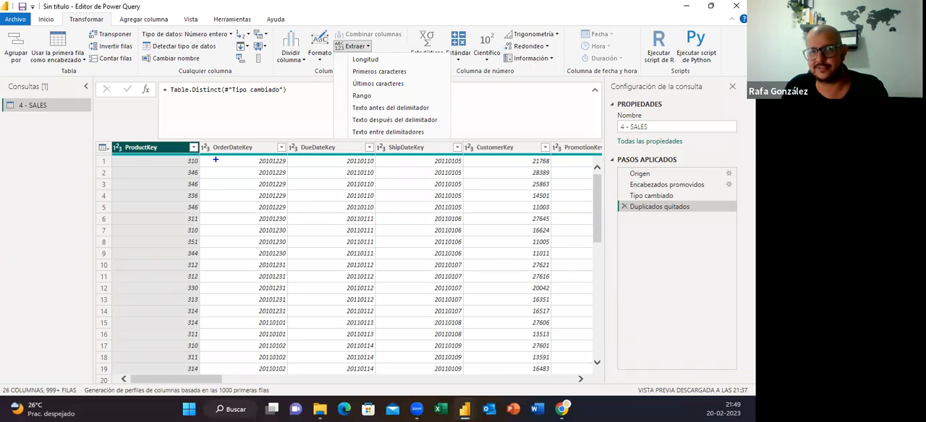
{"action": "mouse_move", "coordinate": [1, 26]}
{"action": "left_mouse_down"}
{"action": "mouse_move", "coordinate": [377, 68]}
{"action": "mouse_move", "coordinate": [733, 72]}
{"action": "left_mouse_up"}
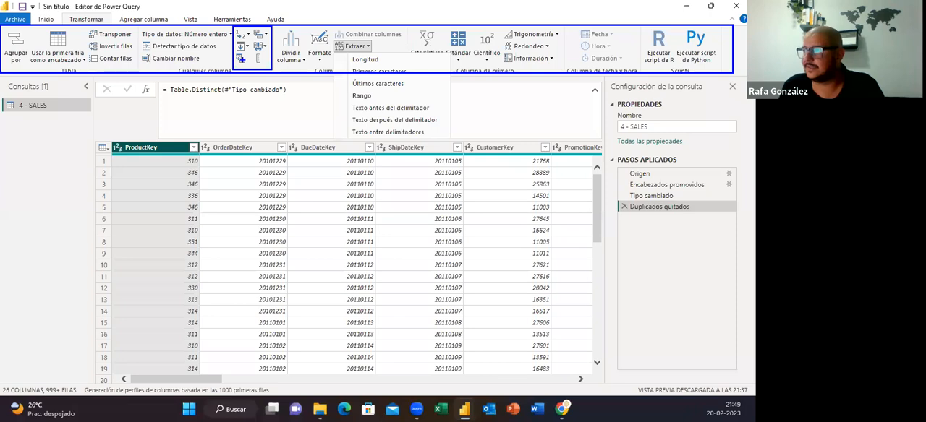
{"action": "key", "text": "Escape"}
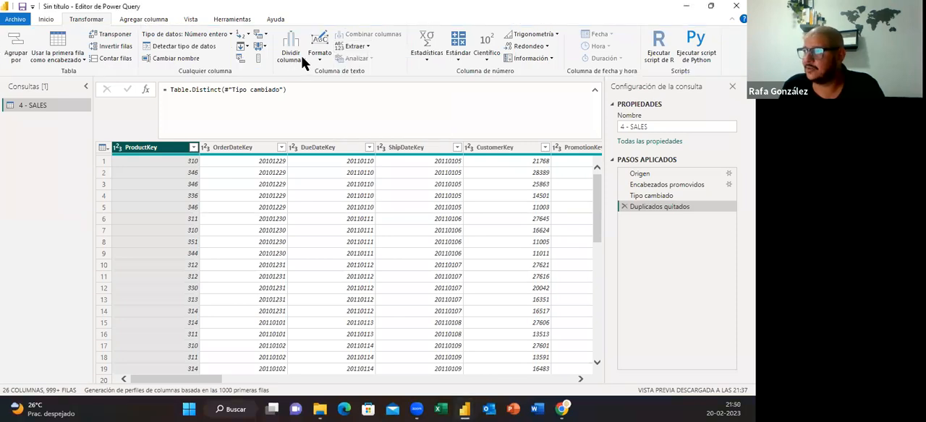
Examine the Dividir columna, Formato and Extraer options for ProductKey, and add DueDateKey to the selection to check Combinar columnas
{"action": "left_click", "coordinate": [301, 55]}
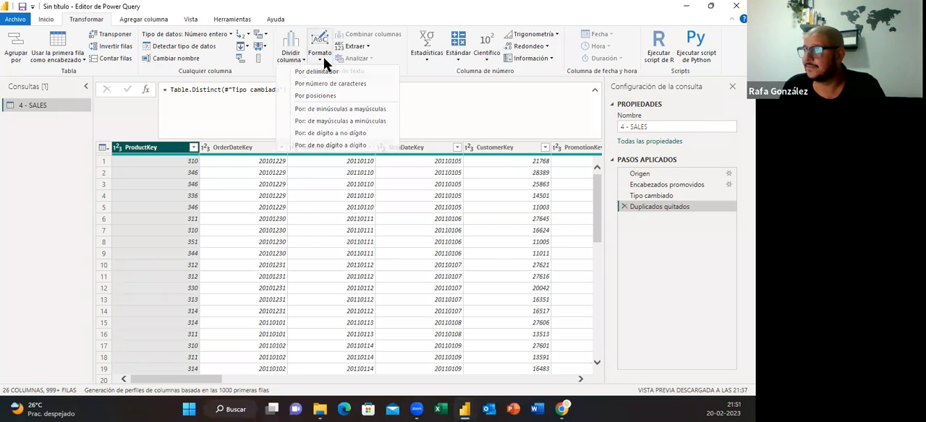
{"action": "left_click", "coordinate": [323, 64]}
{"action": "left_click", "coordinate": [324, 64]}
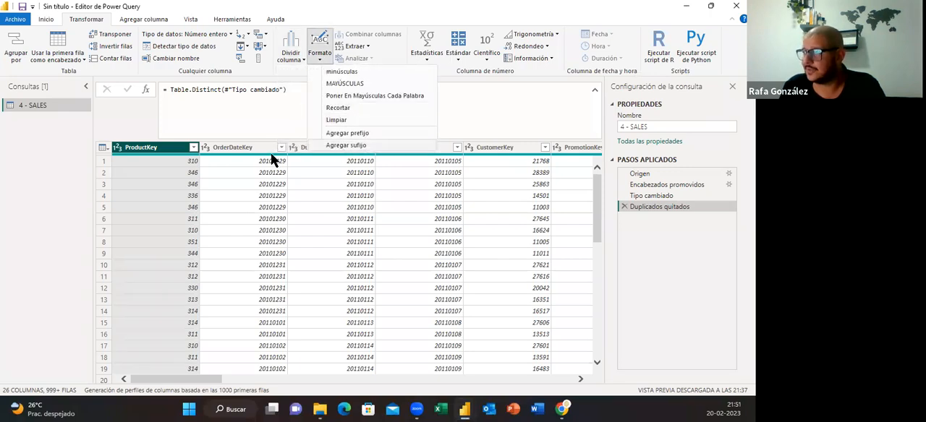
{"action": "left_click", "coordinate": [367, 45]}
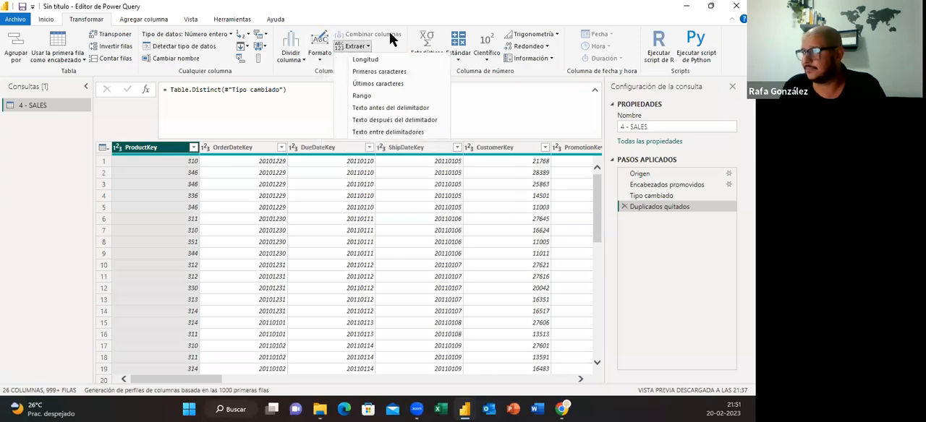
{"action": "left_click", "coordinate": [382, 44]}
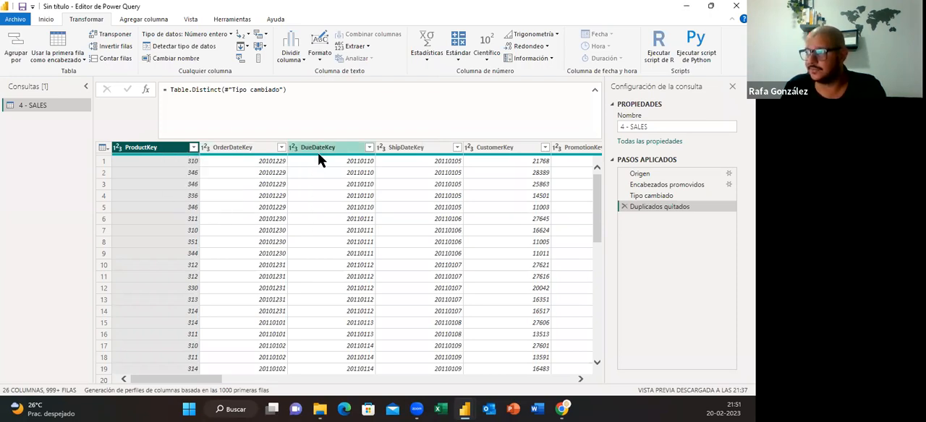
{"action": "left_click", "coordinate": [320, 179]}
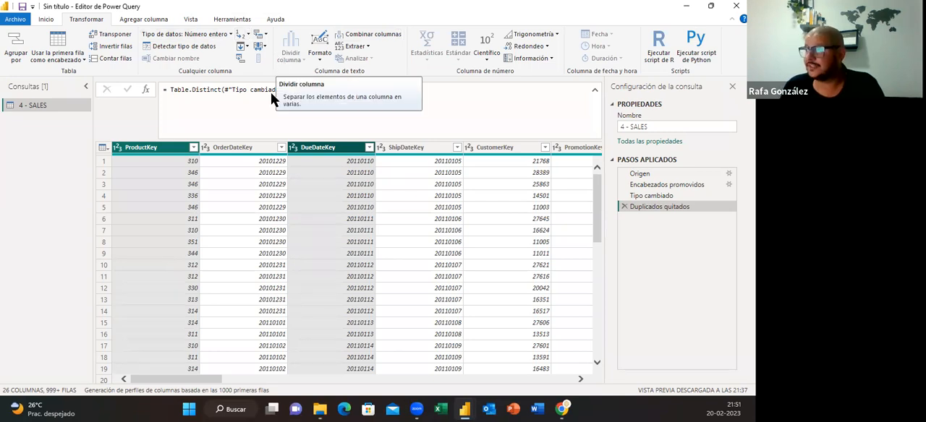
Select only ProductKey and examine the Estadísticas and Estándar options for transforming number columns, applying none
{"action": "left_click", "coordinate": [159, 149]}
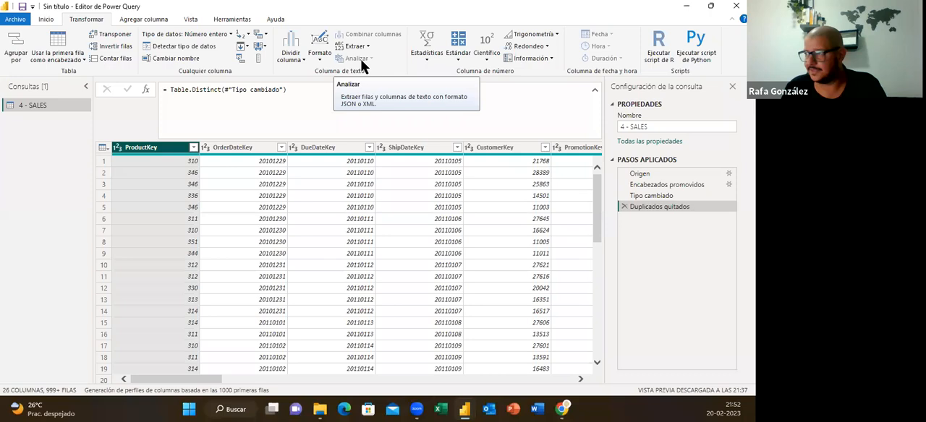
{"action": "left_click", "coordinate": [427, 62]}
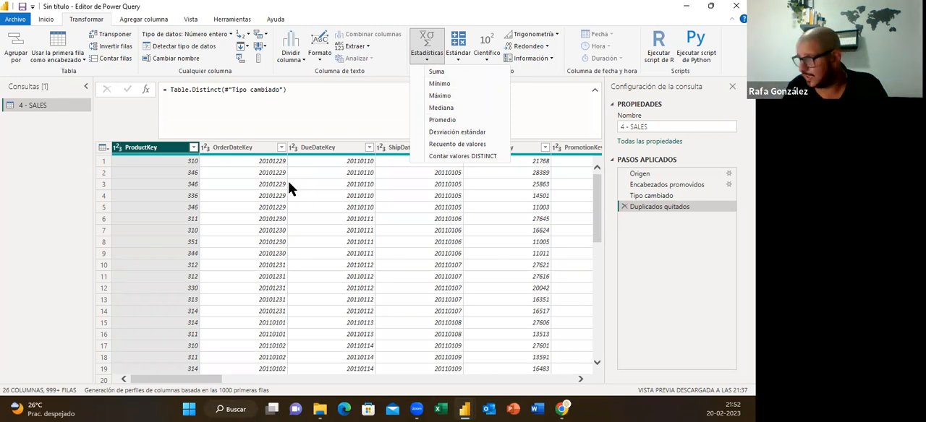
{"action": "left_click", "coordinate": [461, 64]}
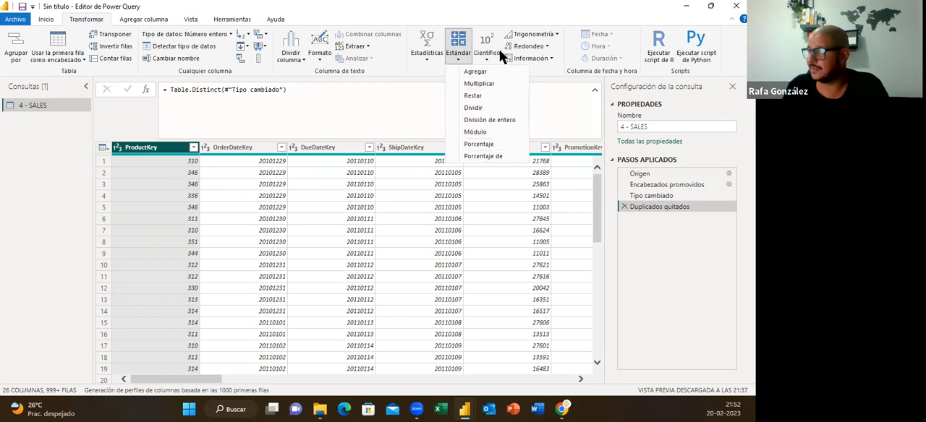
{"action": "left_click", "coordinate": [523, 81]}
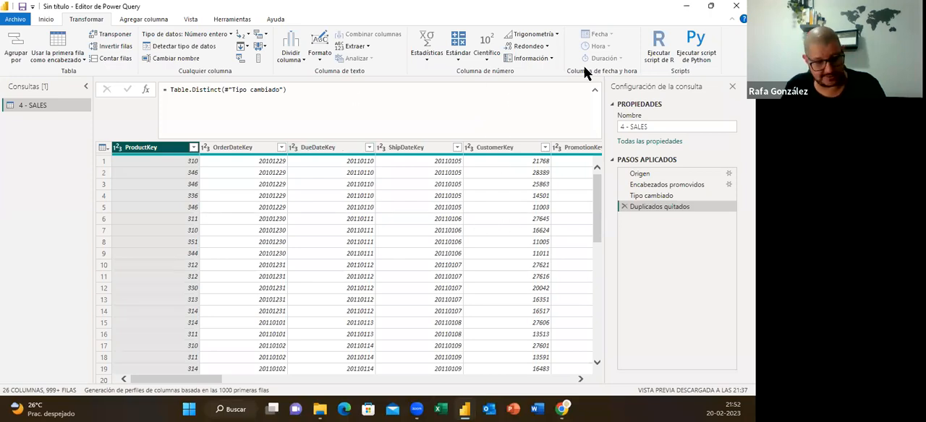
Compare the number and date-time commands offered for transforming OrderDate, and the column-adding commands offered for OrderDate and Freight
{"action": "mouse_move", "coordinate": [572, 23]}
{"action": "left_mouse_down"}
{"action": "mouse_move", "coordinate": [572, 51]}
{"action": "mouse_move", "coordinate": [604, 71]}
{"action": "mouse_move", "coordinate": [636, 70]}
{"action": "left_mouse_up"}
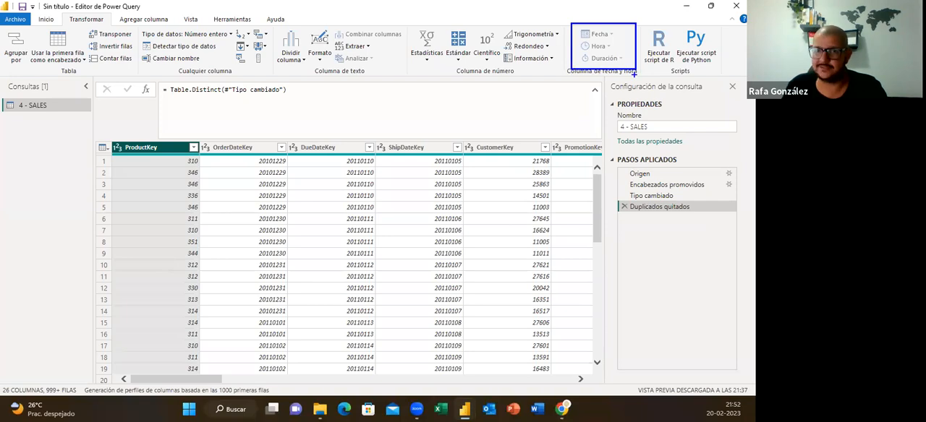
{"action": "key", "text": "Escape"}
{"action": "mouse_move", "coordinate": [194, 377]}
{"action": "left_mouse_down"}
{"action": "mouse_move", "coordinate": [572, 379]}
{"action": "mouse_move", "coordinate": [571, 369]}
{"action": "left_mouse_up"}
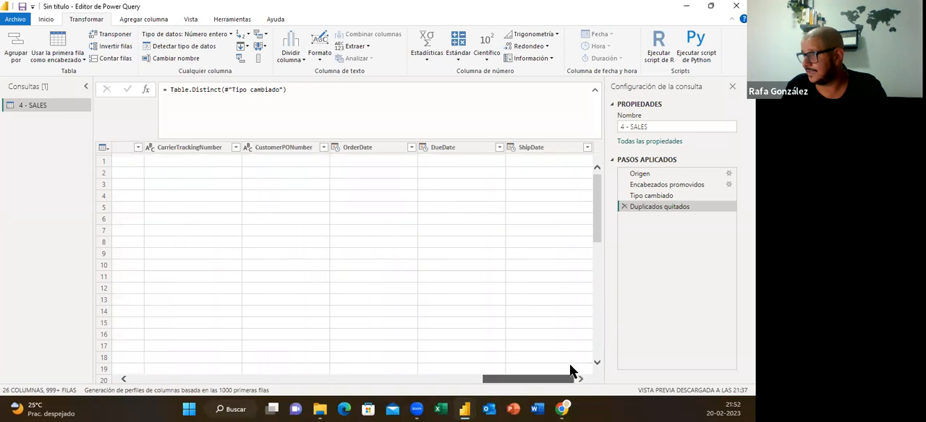
{"action": "left_click", "coordinate": [372, 148]}
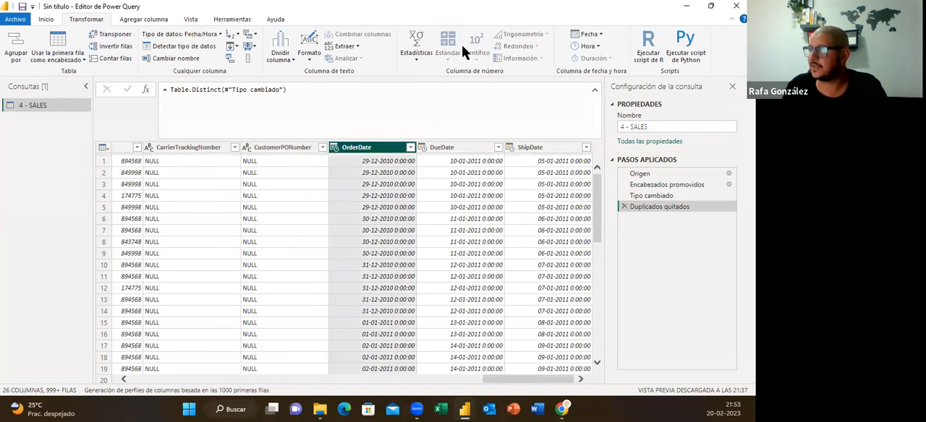
{"action": "mouse_move", "coordinate": [432, 27]}
{"action": "left_mouse_down"}
{"action": "mouse_move", "coordinate": [444, 88]}
{"action": "mouse_move", "coordinate": [549, 68]}
{"action": "left_mouse_up"}
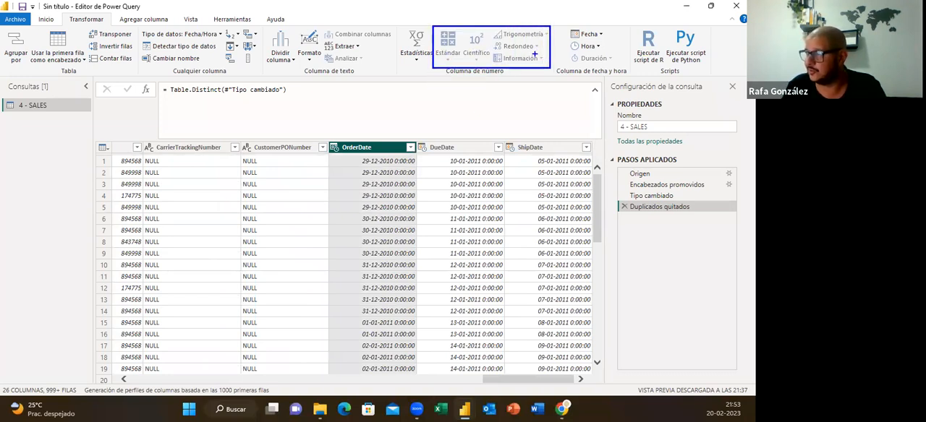
{"action": "mouse_move", "coordinate": [562, 22]}
{"action": "left_mouse_down"}
{"action": "mouse_move", "coordinate": [579, 62]}
{"action": "mouse_move", "coordinate": [617, 52]}
{"action": "left_mouse_up"}
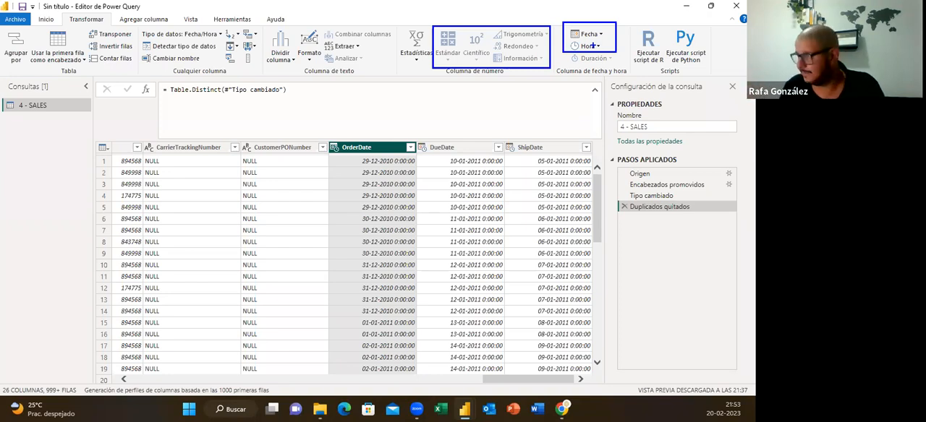
{"action": "key", "text": "Escape"}
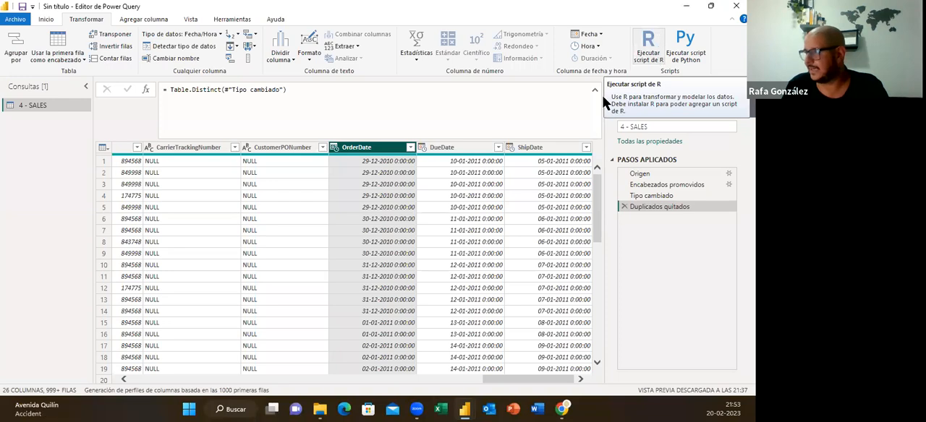
{"action": "left_click", "coordinate": [151, 20]}
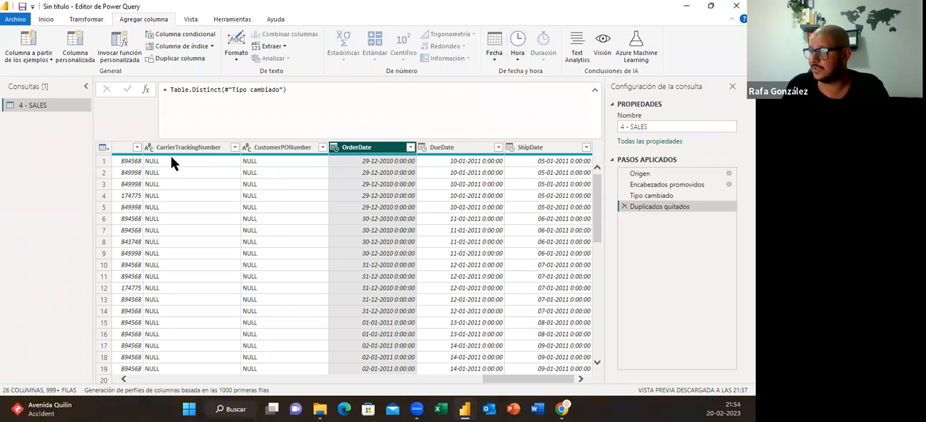
{"action": "left_click", "coordinate": [120, 152]}
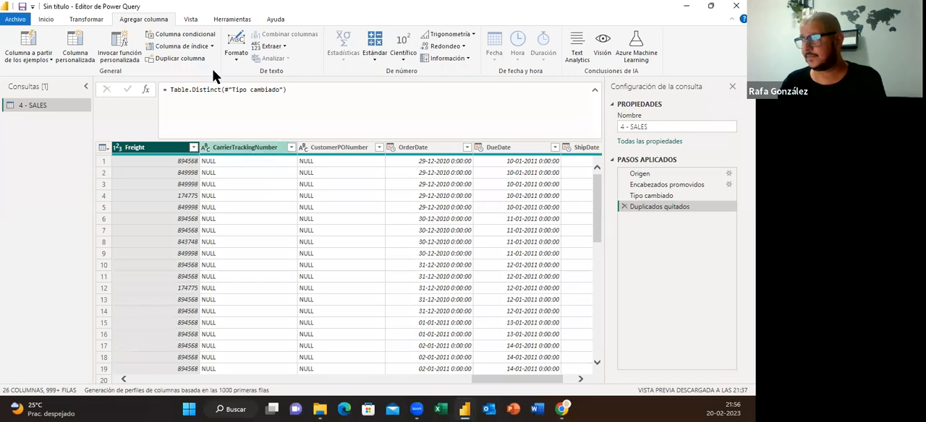
Hide and show again the query settings pane, and do the same with the formula bar
{"action": "left_click", "coordinate": [191, 19]}
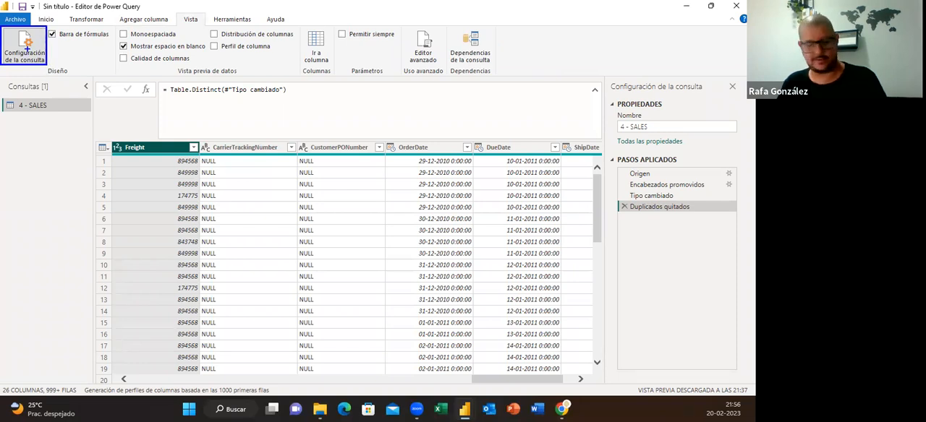
{"action": "left_click", "coordinate": [32, 58]}
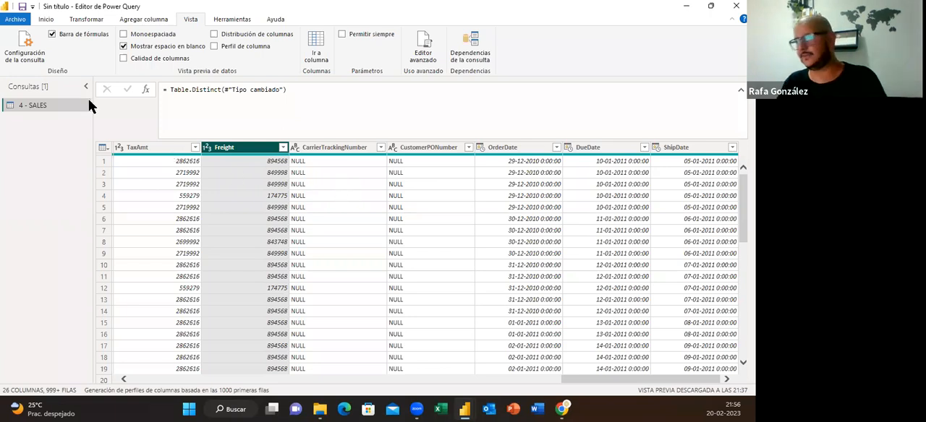
{"action": "left_click", "coordinate": [25, 52]}
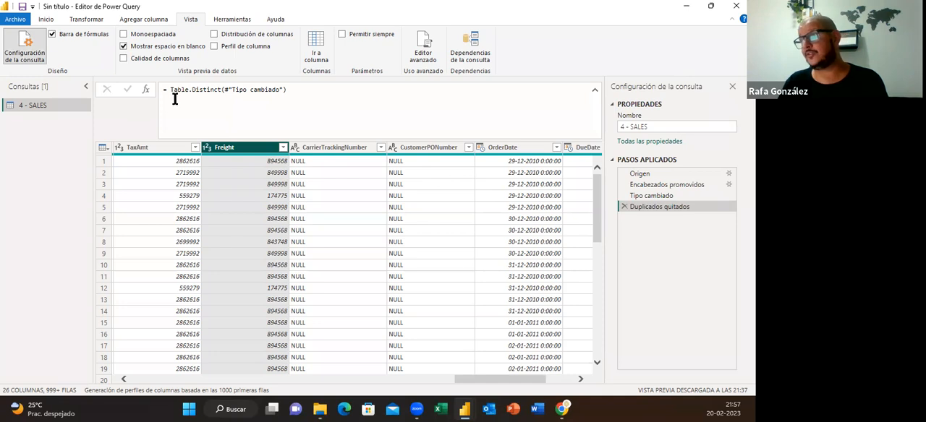
{"action": "left_click", "coordinate": [52, 35]}
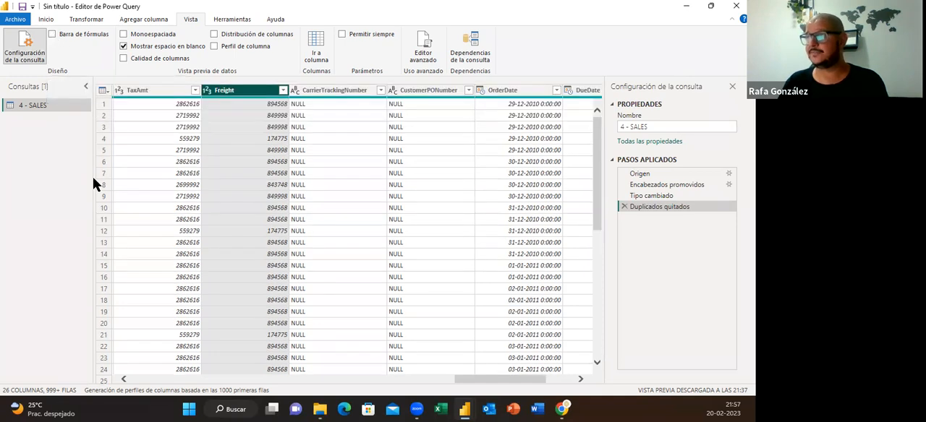
{"action": "left_click", "coordinate": [52, 34]}
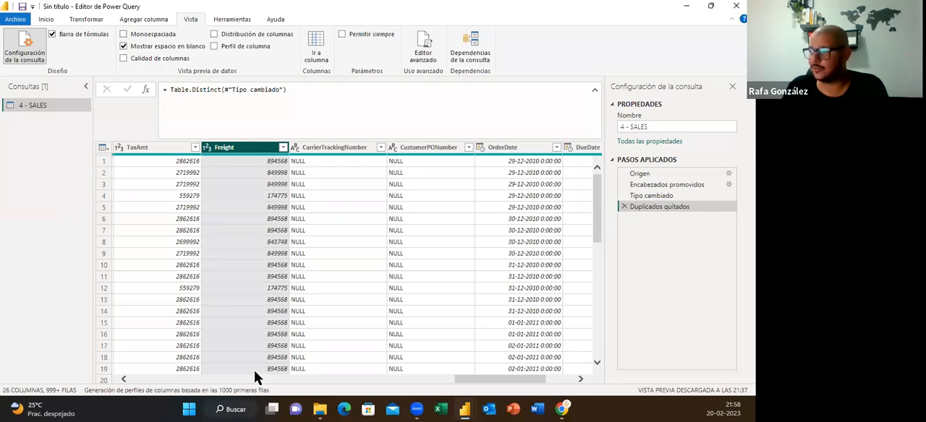
Review the column profiling options and base profiling on the complete data set
{"action": "left_click_drag", "start_coordinate": [521, 385], "coordinate": [99, 374]}
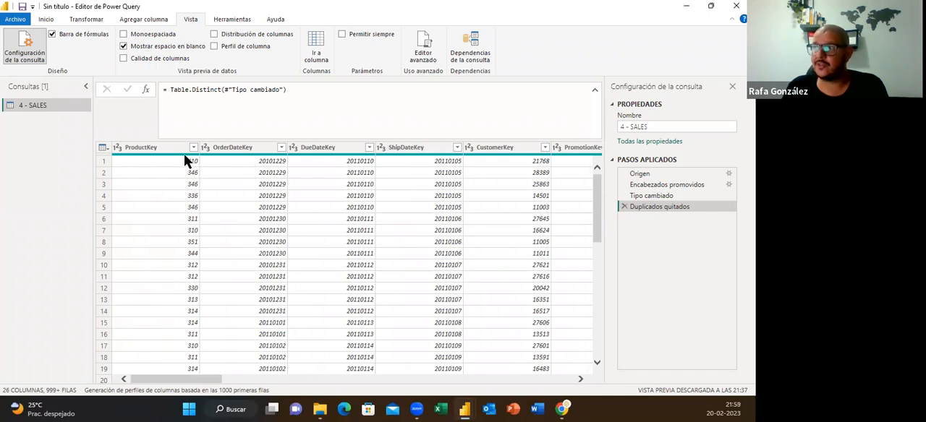
{"action": "mouse_move", "coordinate": [185, 161]}
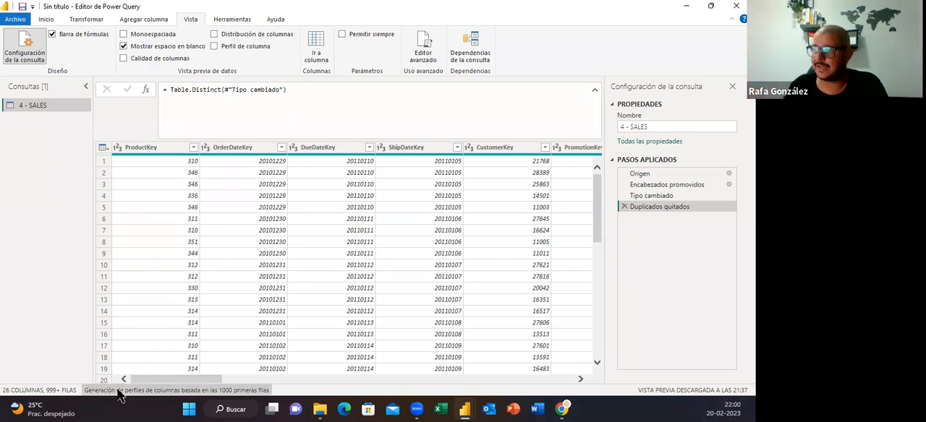
{"action": "left_click", "coordinate": [232, 390]}
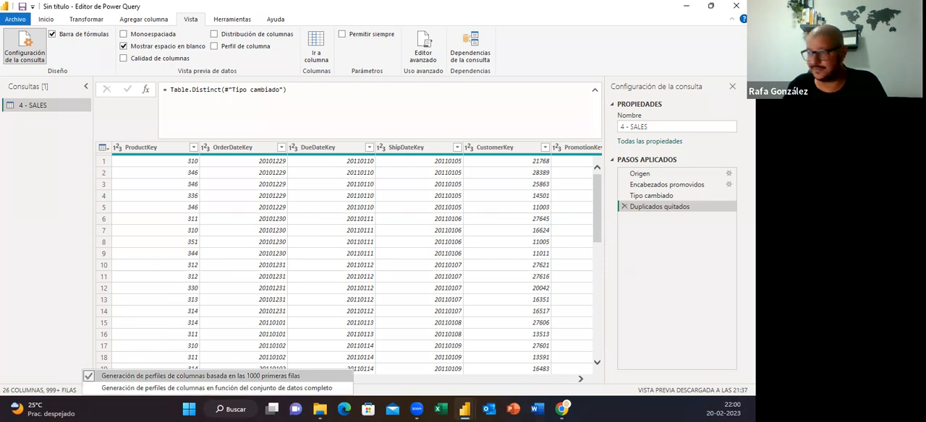
{"action": "left_click_drag", "start_coordinate": [94, 385], "coordinate": [346, 394]}
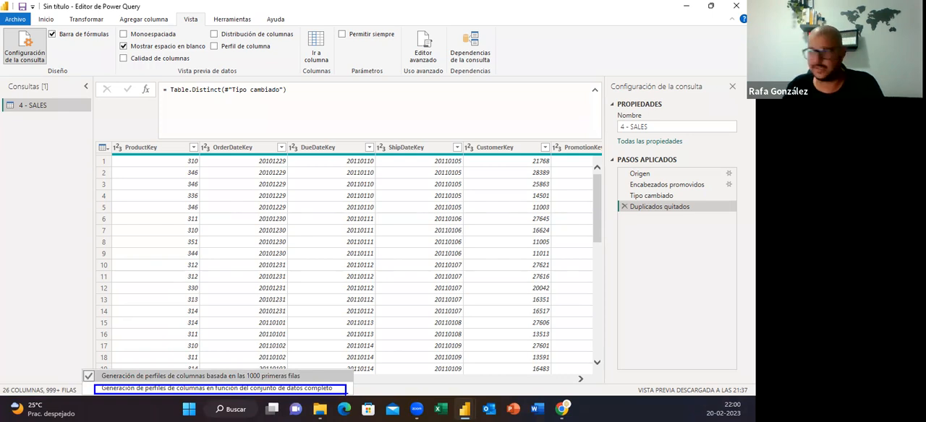
{"action": "key", "text": "Escape"}
{"action": "left_click", "coordinate": [228, 392]}
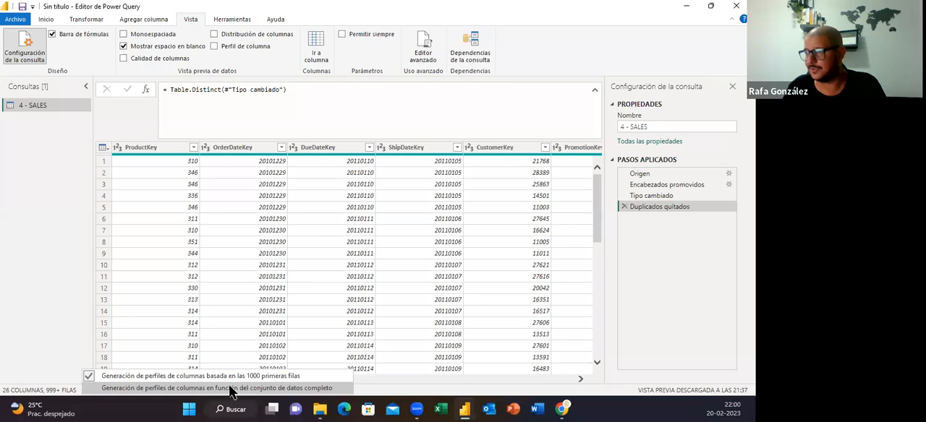
{"action": "left_click", "coordinate": [230, 388]}
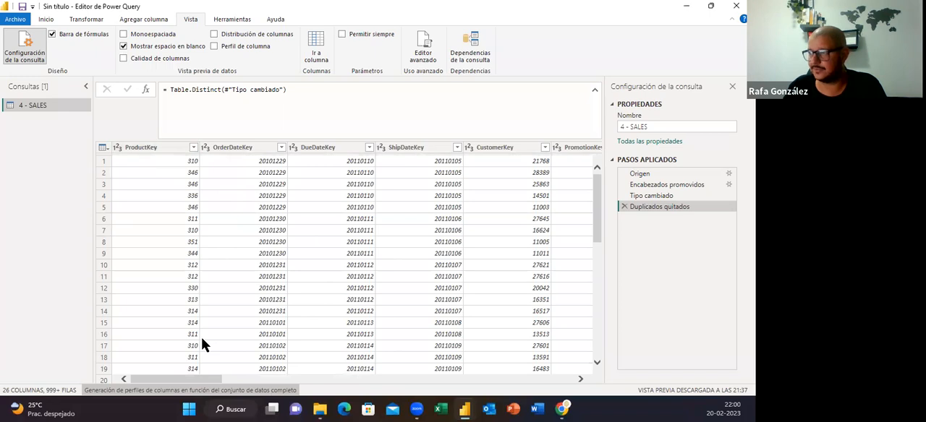
Select the DueDateKey column and set column profiling back to the first 1000 rows
{"action": "scroll", "coordinate": [362, 311], "scroll_direction": "down", "scroll_amount": 3}
{"action": "scroll", "coordinate": [358, 304], "scroll_direction": "up", "scroll_amount": 3}
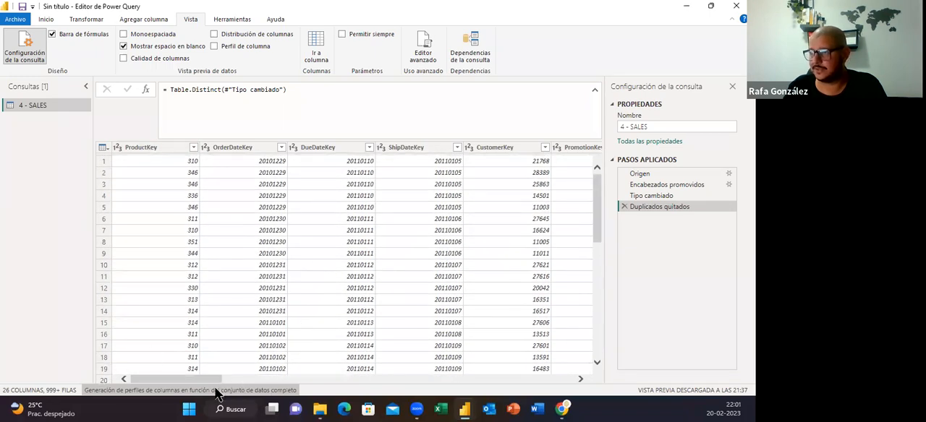
{"action": "left_click", "coordinate": [162, 147]}
{"action": "left_click", "coordinate": [242, 147]}
{"action": "left_click", "coordinate": [319, 149]}
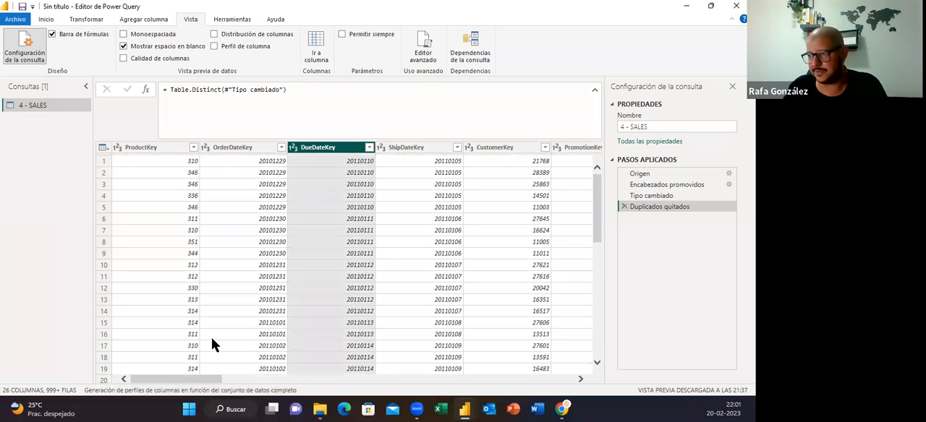
{"action": "left_click", "coordinate": [181, 394]}
{"action": "left_click", "coordinate": [181, 375]}
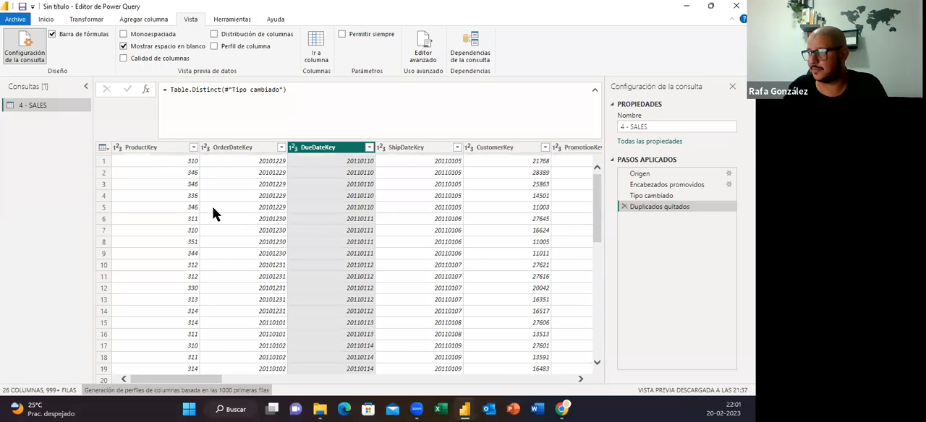
Turn on Calidad de columnas to show the valid, error and empty percentages for each column
{"action": "left_click", "coordinate": [125, 59]}
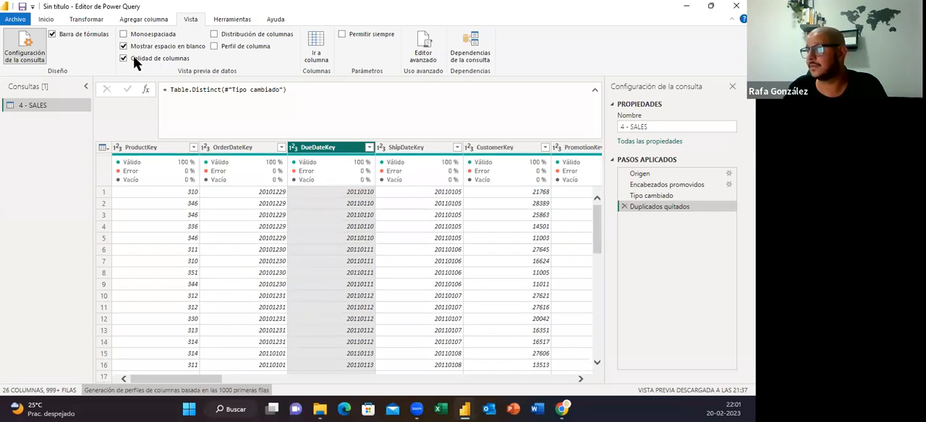
{"action": "left_click", "coordinate": [133, 58]}
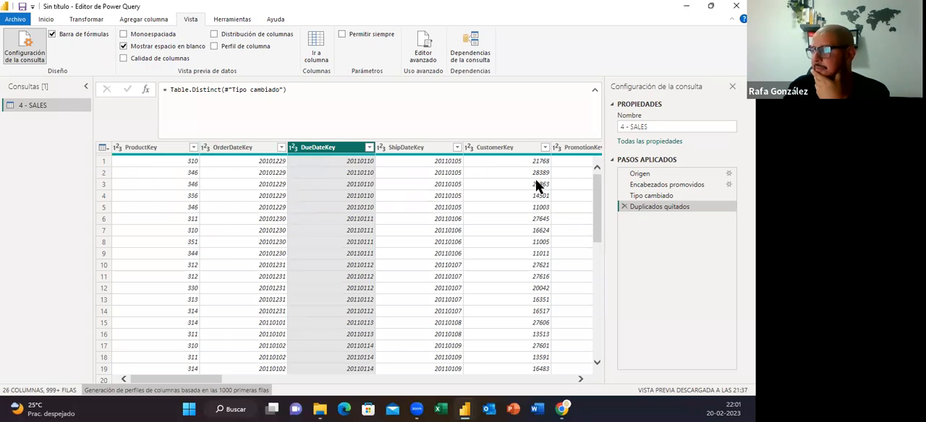
{"action": "left_click", "coordinate": [122, 58]}
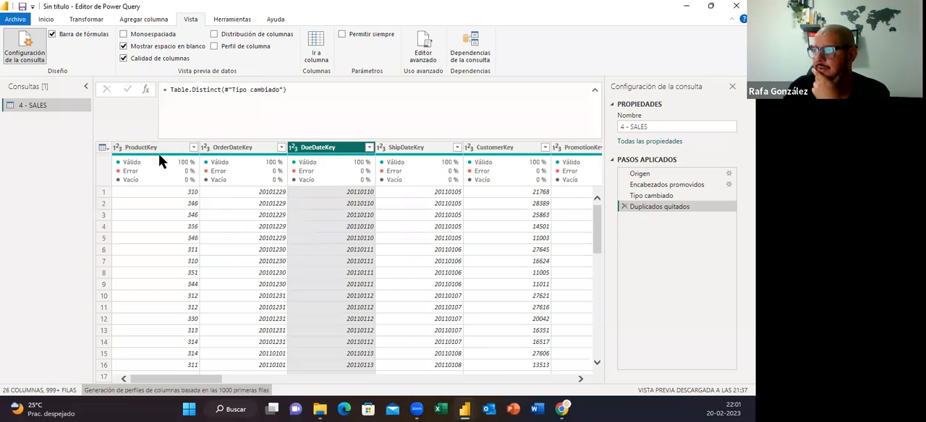
{"action": "mouse_move", "coordinate": [159, 164]}
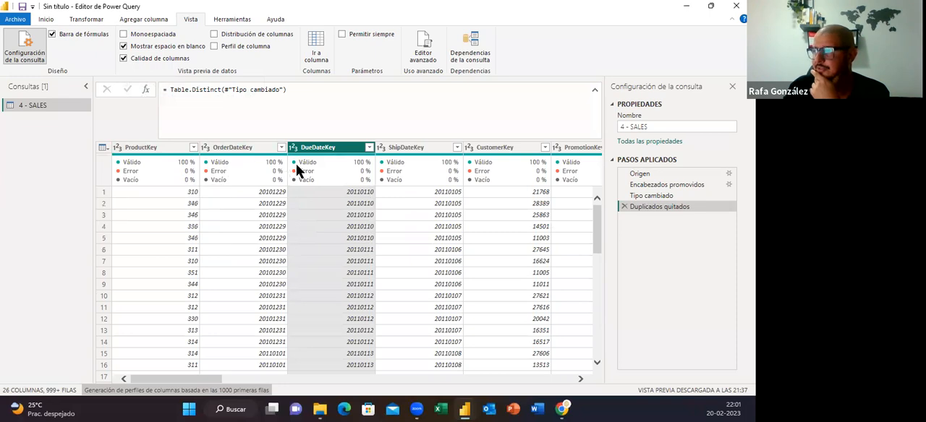
Examine the valid, error and empty percentages of the key columns, including the detail card of OrderDateKey
{"action": "mouse_move", "coordinate": [186, 182]}
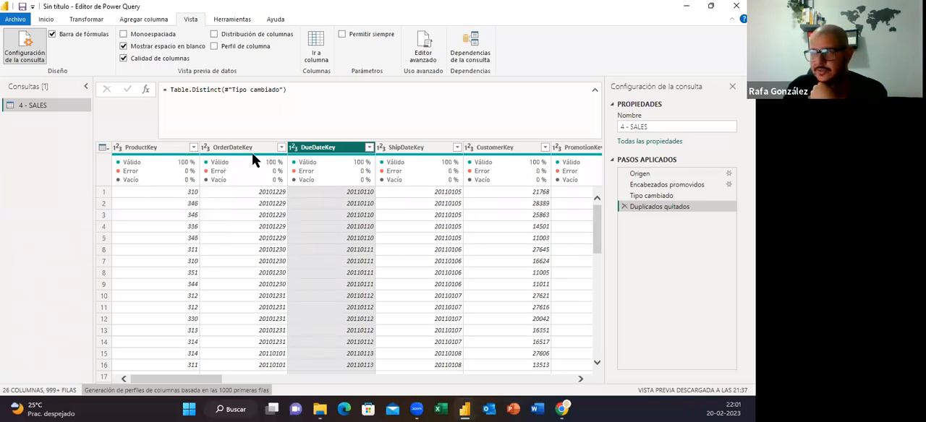
{"action": "mouse_move", "coordinate": [254, 160]}
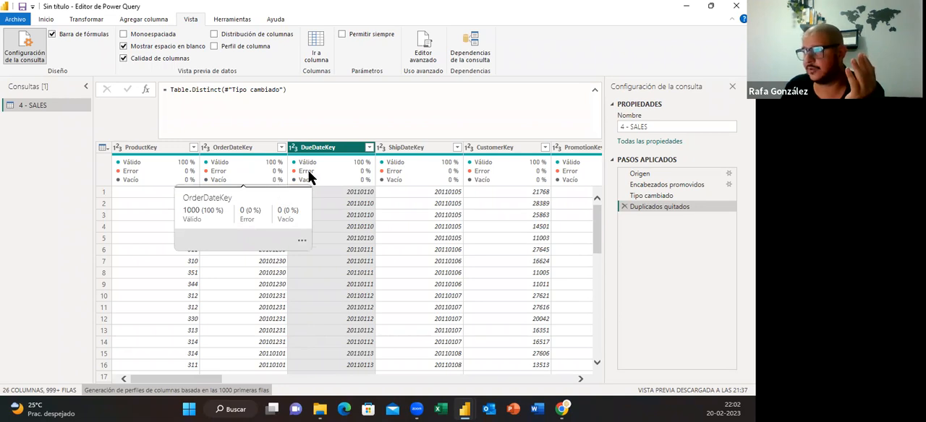
{"action": "mouse_move", "coordinate": [309, 175]}
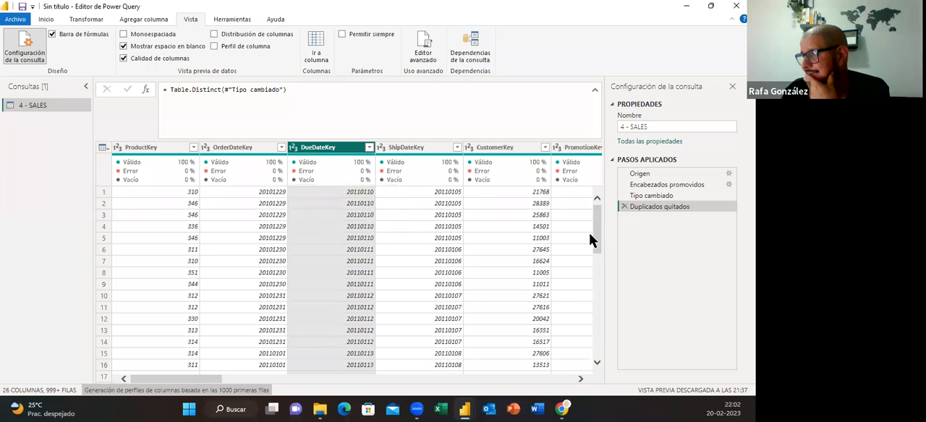
{"action": "mouse_move", "coordinate": [596, 221]}
{"action": "left_mouse_down"}
{"action": "mouse_move", "coordinate": [596, 243]}
{"action": "mouse_move", "coordinate": [596, 208]}
{"action": "left_mouse_up"}
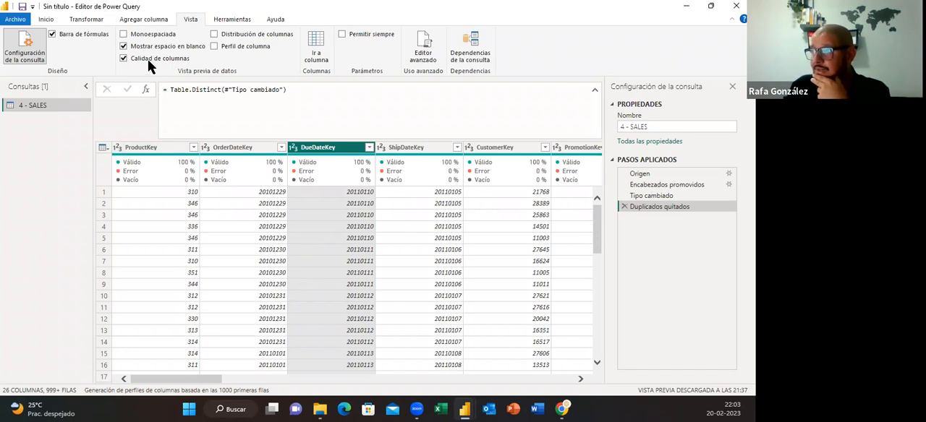
Turn on Distribución de columnas and compare the distinct and unique values of OrderDateKey and DueDateKey
{"action": "left_click", "coordinate": [214, 35]}
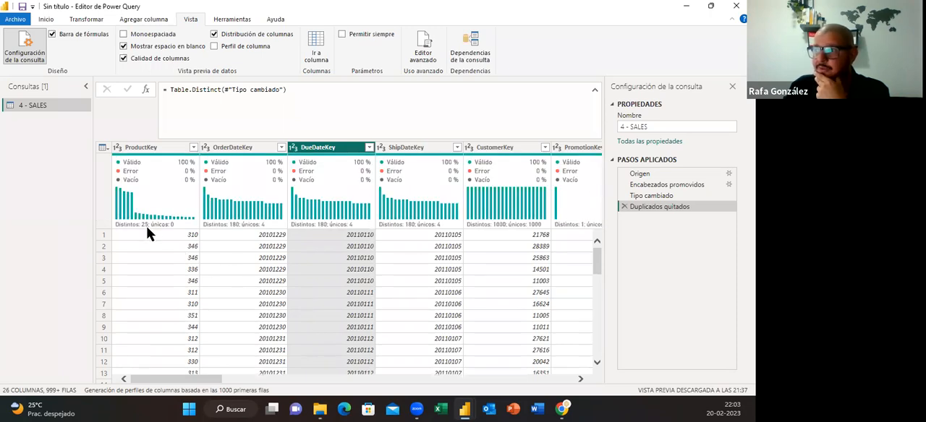
{"action": "mouse_move", "coordinate": [149, 227]}
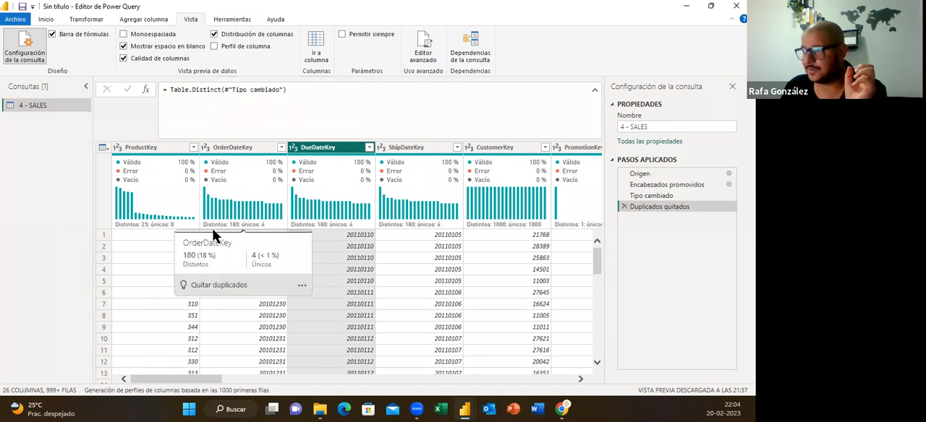
{"action": "mouse_move", "coordinate": [354, 234]}
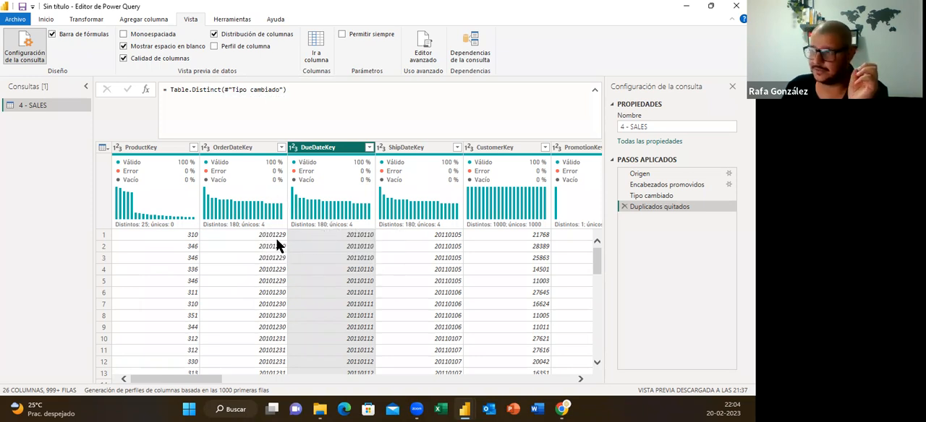
{"action": "left_click", "coordinate": [243, 149]}
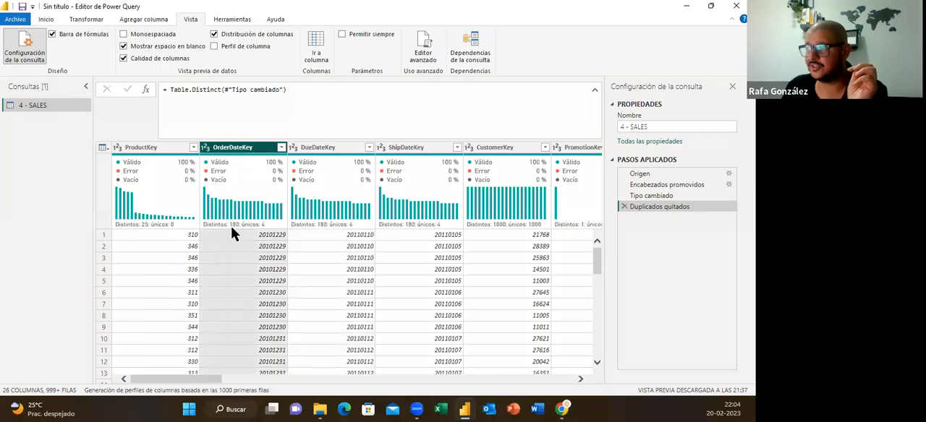
{"action": "mouse_move", "coordinate": [231, 227]}
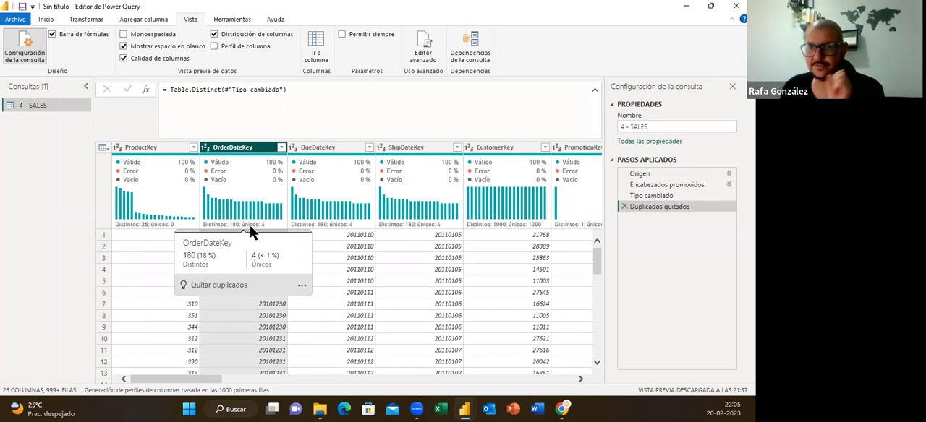
{"action": "mouse_move", "coordinate": [337, 212]}
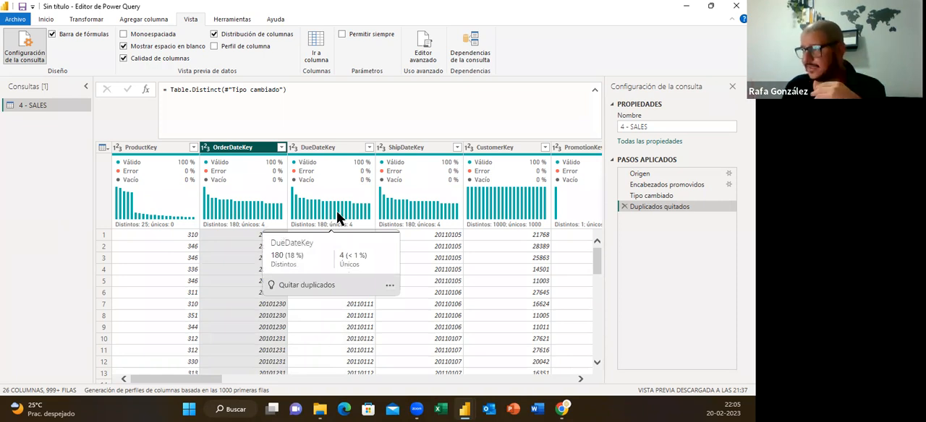
Select the CustomerKey column and check its distinct and unique values in the distribution chart
{"action": "left_click", "coordinate": [506, 148]}
{"action": "left_click_drag", "start_coordinate": [205, 383], "coordinate": [265, 371]}
{"action": "mouse_move", "coordinate": [261, 229]}
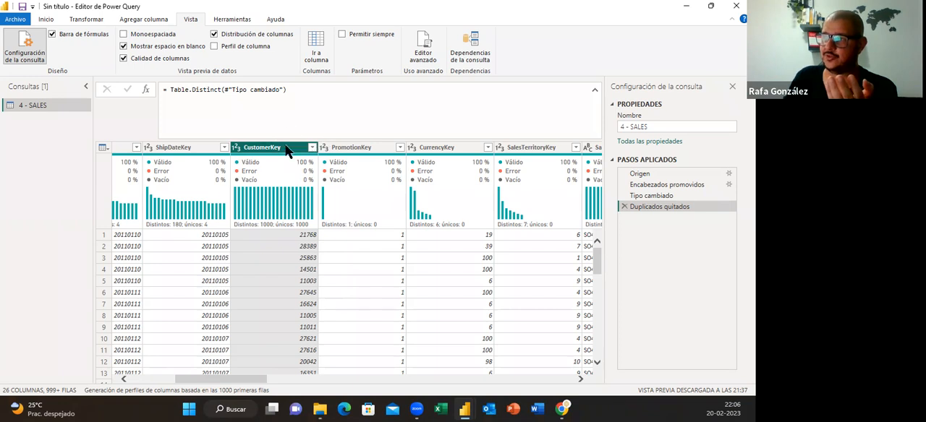
{"action": "mouse_move", "coordinate": [267, 223]}
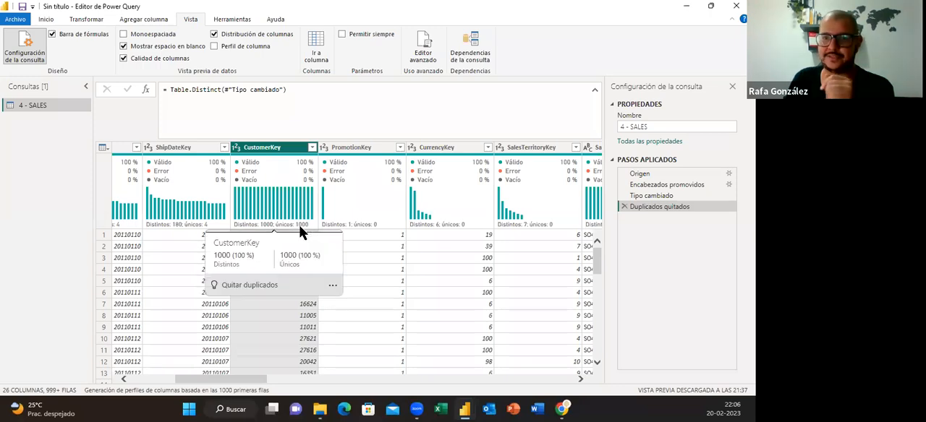
Turn on Perfil de columna and review the column statistics and value distribution of CustomerKey
{"action": "left_click_drag", "start_coordinate": [244, 379], "coordinate": [309, 381]}
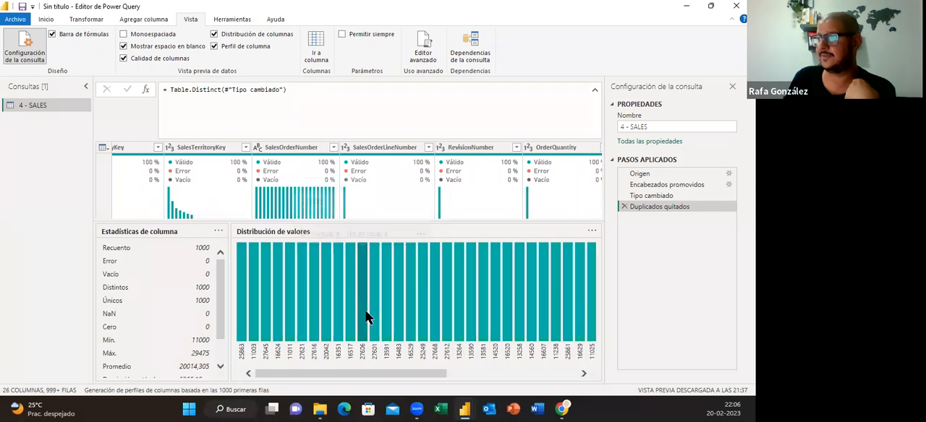
{"action": "mouse_move", "coordinate": [365, 318]}
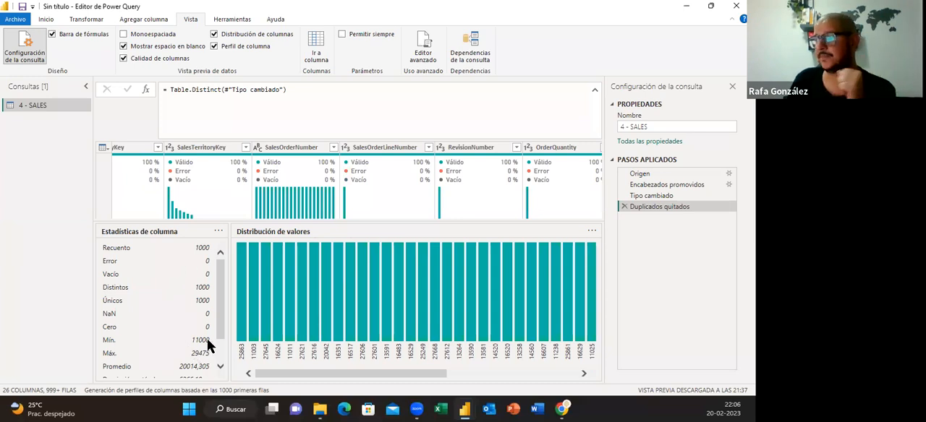
{"action": "left_click_drag", "start_coordinate": [220, 317], "coordinate": [222, 338]}
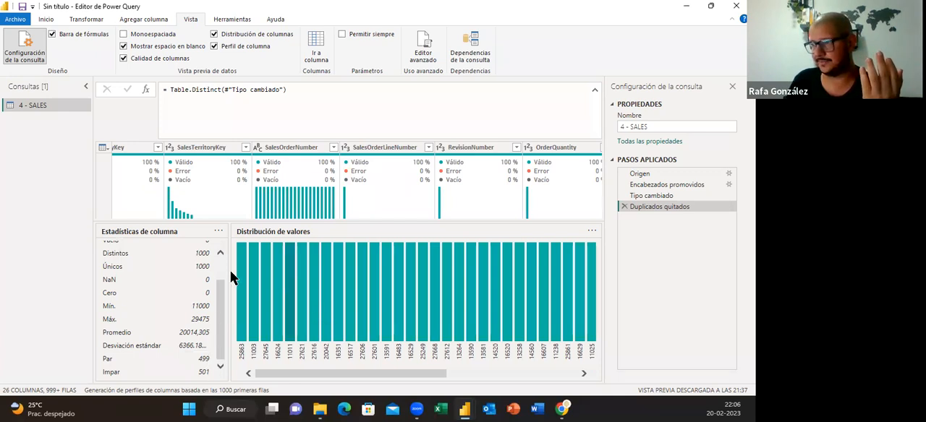
{"action": "scroll", "coordinate": [221, 329], "scroll_direction": "up", "scroll_amount": 1}
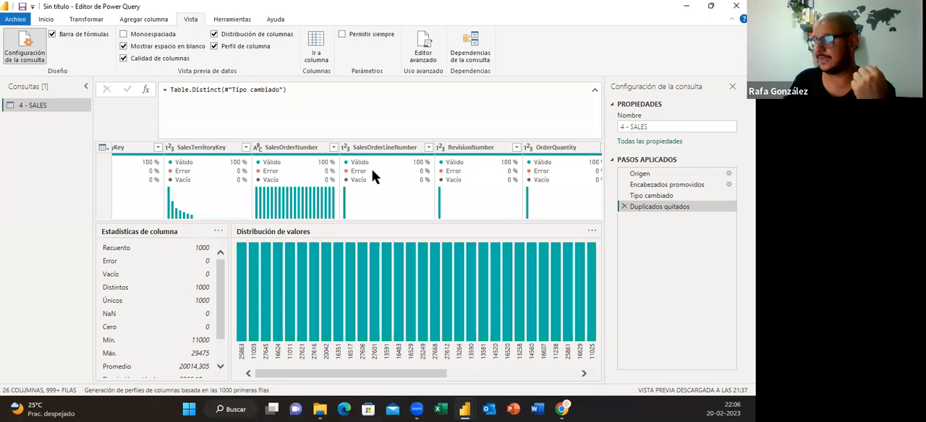
{"action": "mouse_move", "coordinate": [221, 187]}
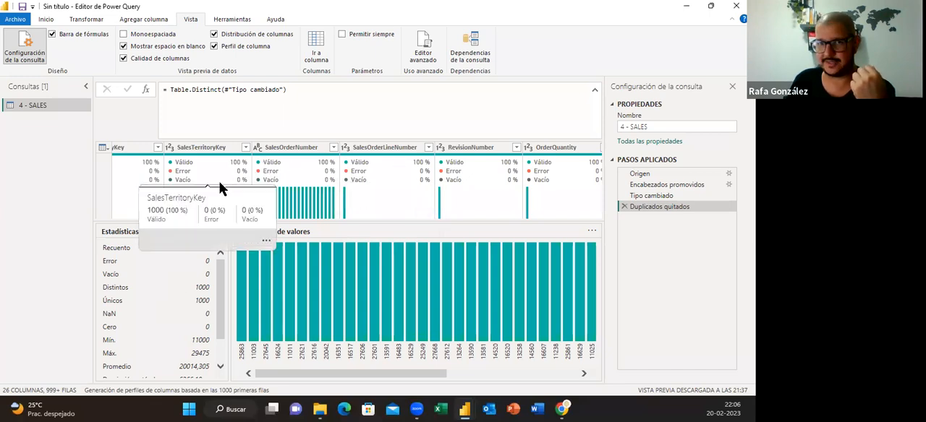
Select the SalesTerritoryKey column and view its column statistics and value distribution
{"action": "left_click", "coordinate": [205, 167]}
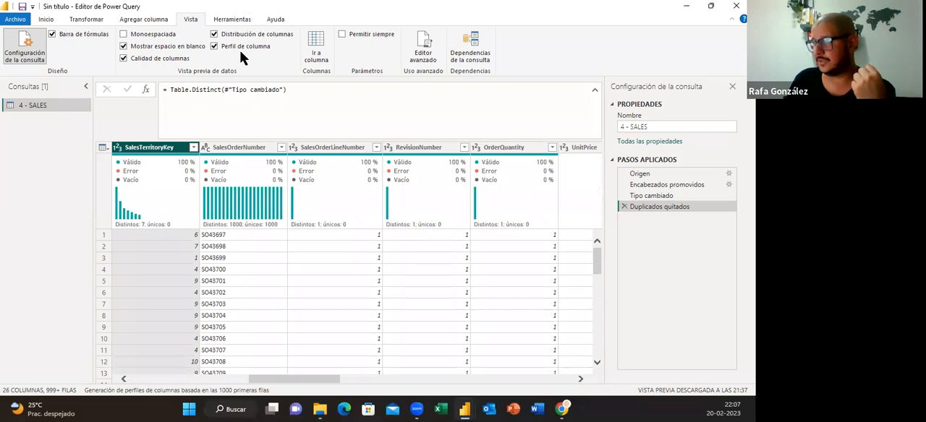
{"action": "scroll", "coordinate": [181, 323], "scroll_direction": "down", "scroll_amount": 2}
{"action": "scroll", "coordinate": [181, 318], "scroll_direction": "up", "scroll_amount": 2}
{"action": "left_click", "coordinate": [167, 146]}
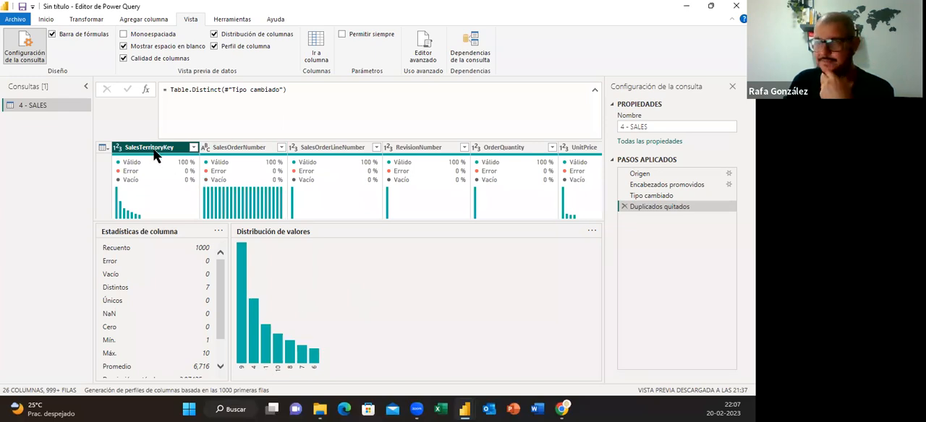
Turn off Perfil de columna, Distribución de columnas and Calidad de columnas in the data preview
{"action": "left_click", "coordinate": [214, 46]}
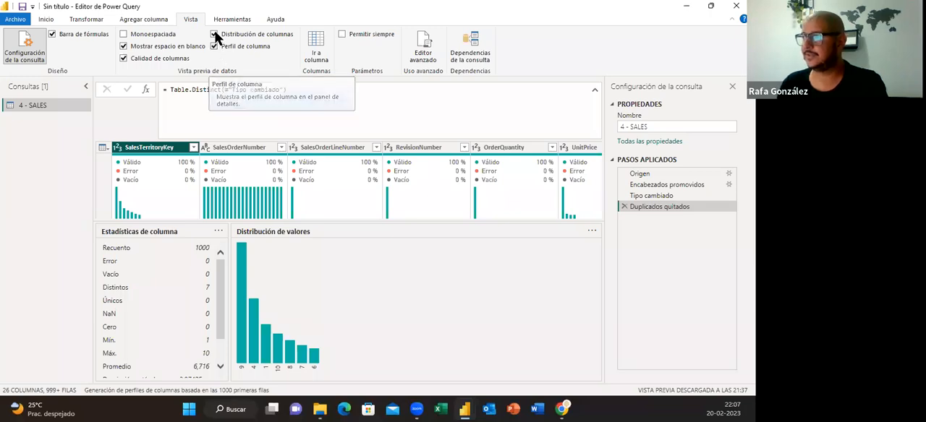
{"action": "left_click", "coordinate": [214, 34]}
{"action": "left_click", "coordinate": [123, 59]}
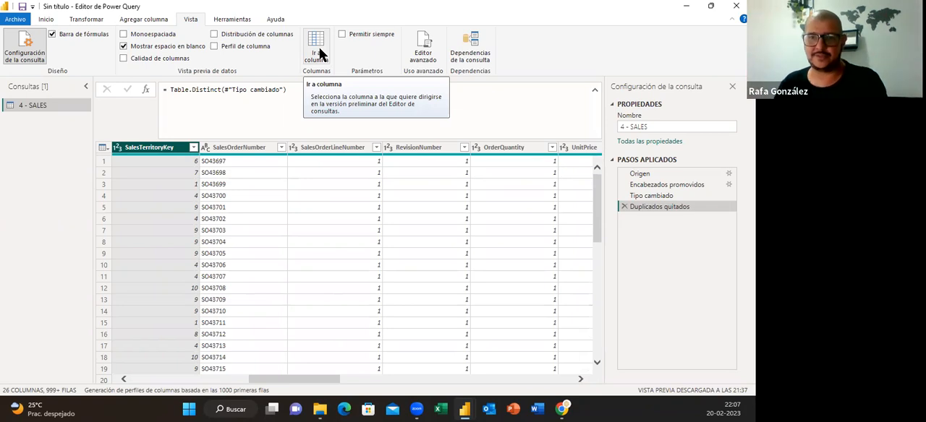
Go to the ShipDateKey column with Ir a columna, filtering the column list by "key"
{"action": "left_click", "coordinate": [317, 53]}
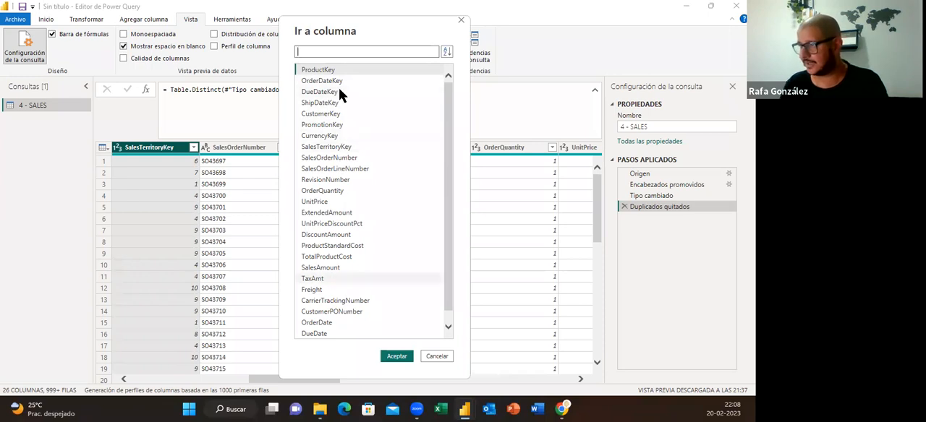
{"action": "type", "text": "key"}
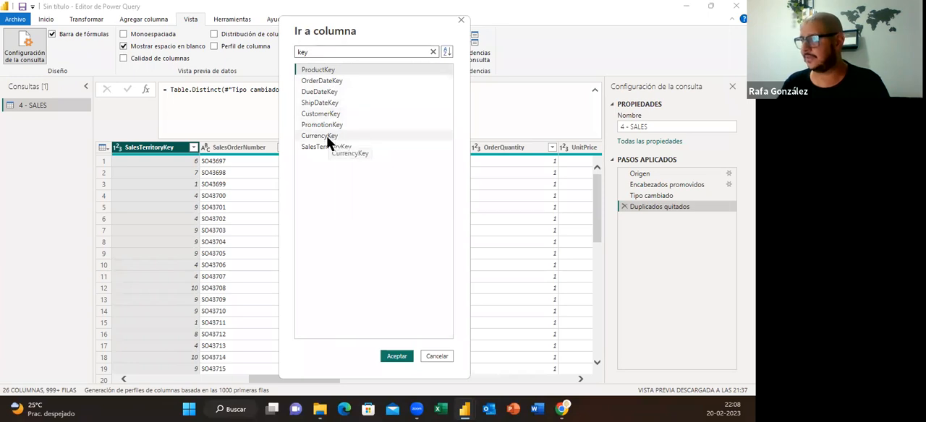
{"action": "left_click", "coordinate": [323, 106]}
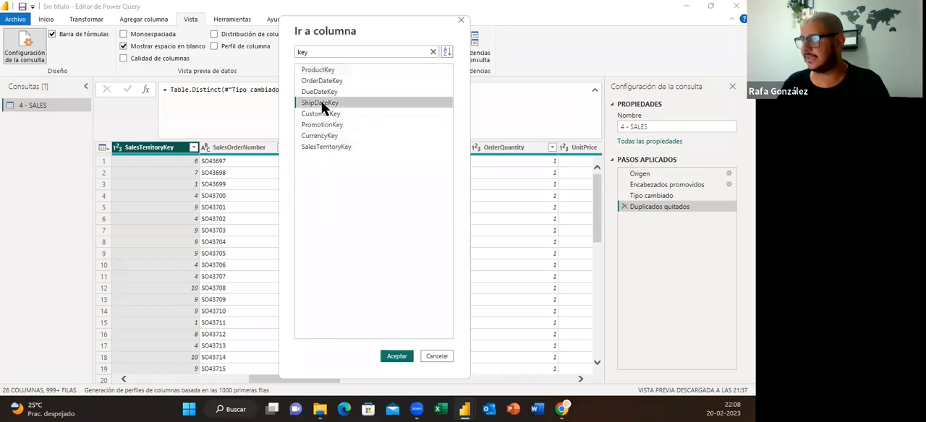
{"action": "left_click", "coordinate": [398, 356]}
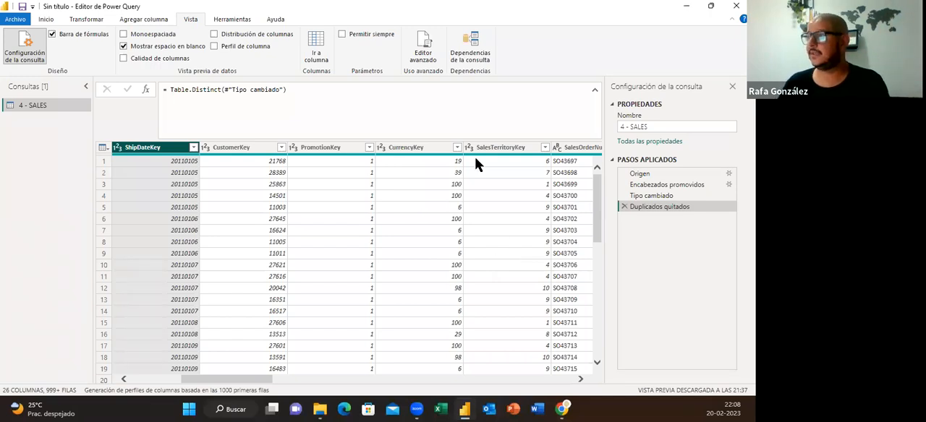
Enable the Permitir siempre option for parameters and disable it again
{"action": "left_click", "coordinate": [344, 35]}
{"action": "left_click", "coordinate": [343, 34]}
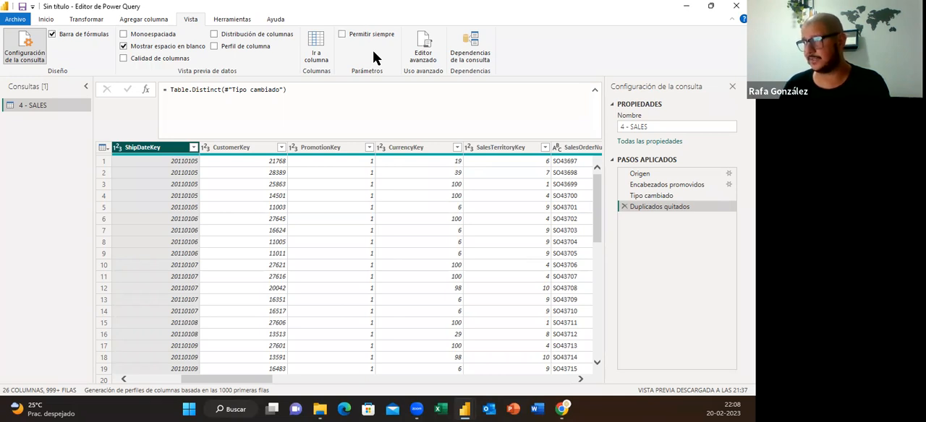
Open the advanced editor for the 4 - SALES query
{"action": "left_click", "coordinate": [432, 58]}
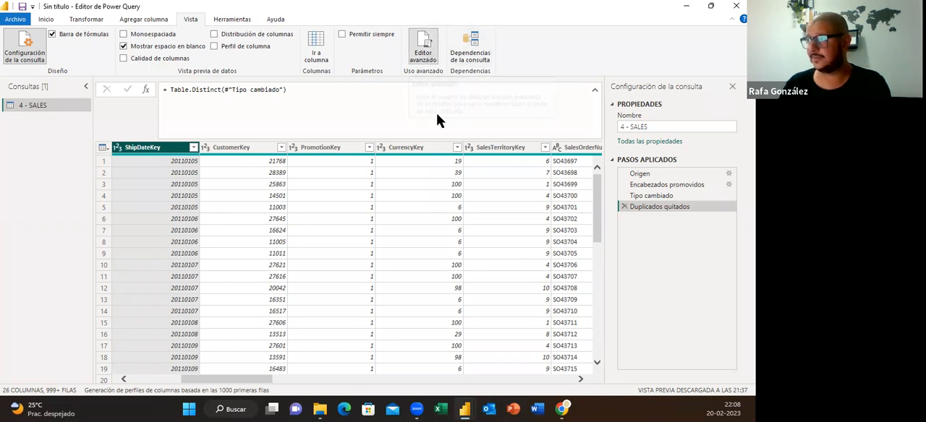
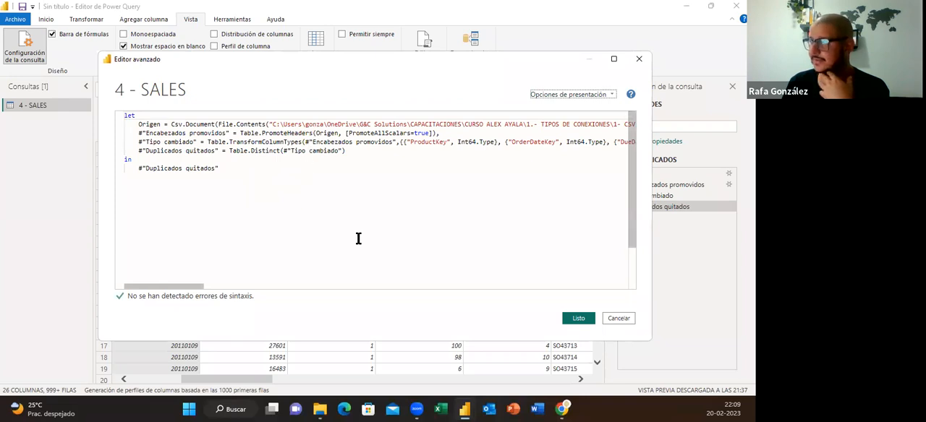
Close the advanced editor without changes and view the query dependencies diagram for 4 - SALES
{"action": "left_click", "coordinate": [620, 319]}
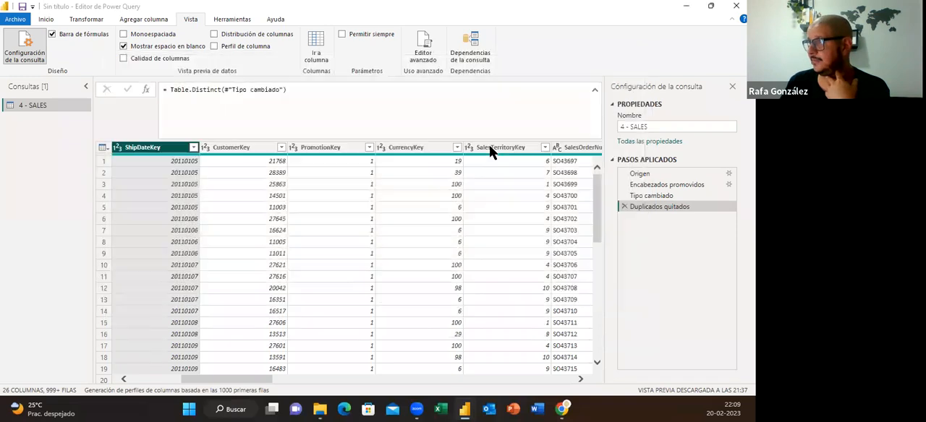
{"action": "left_click", "coordinate": [480, 57]}
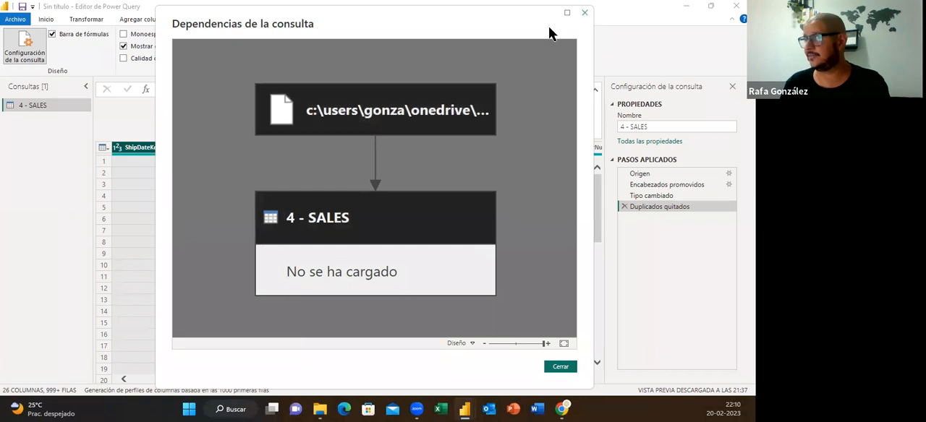
{"action": "left_click", "coordinate": [585, 12]}
Duplicate the 4 - SALES query and examine the duplicate in an enlarged query dependencies diagram
{"action": "right_click", "coordinate": [32, 105]}
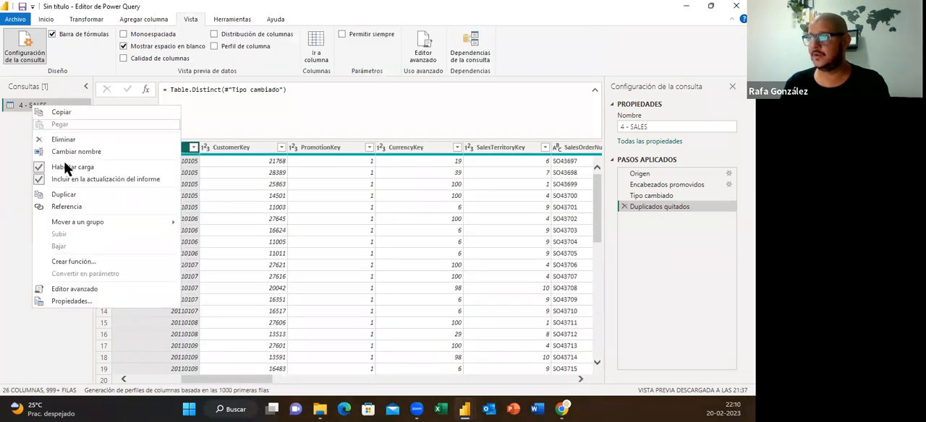
{"action": "left_click", "coordinate": [63, 196]}
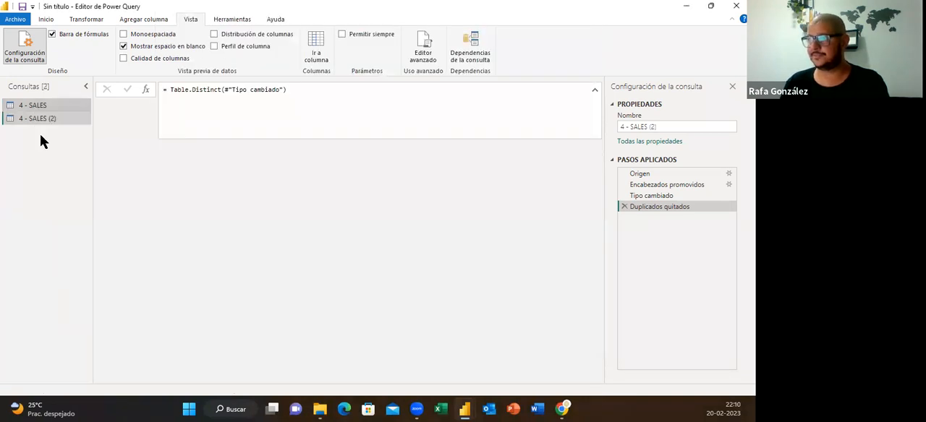
{"action": "left_click_drag", "start_coordinate": [42, 120], "coordinate": [40, 123]}
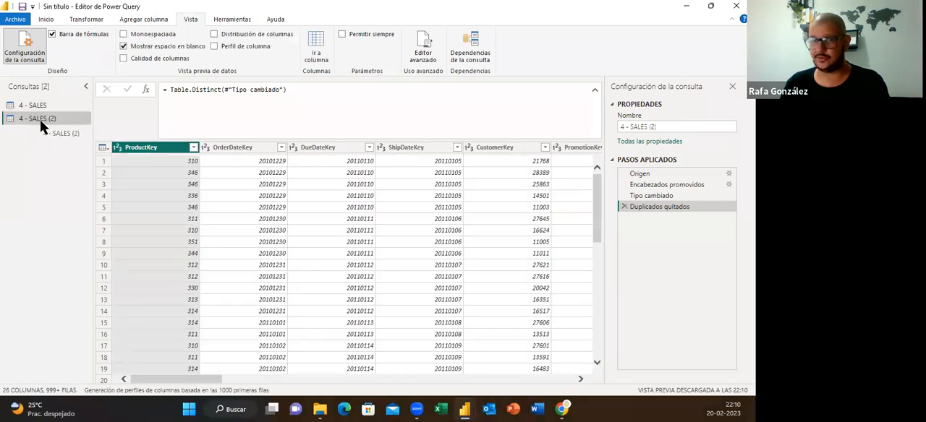
{"action": "left_click", "coordinate": [463, 58]}
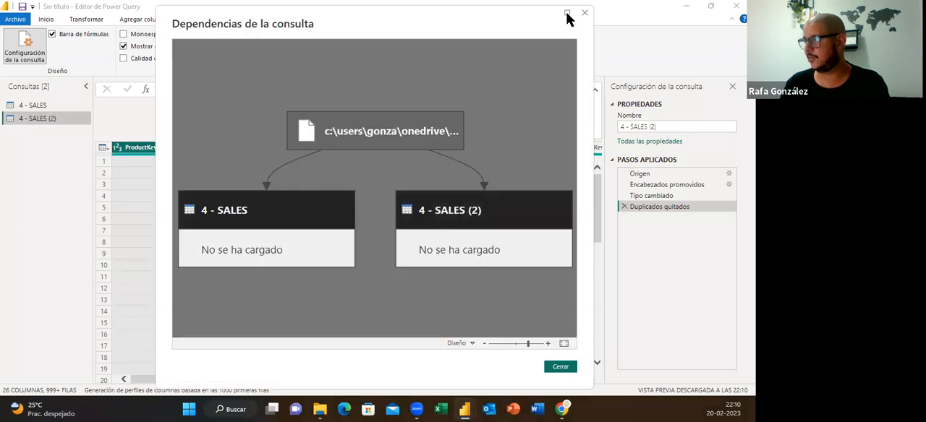
{"action": "left_click", "coordinate": [567, 13]}
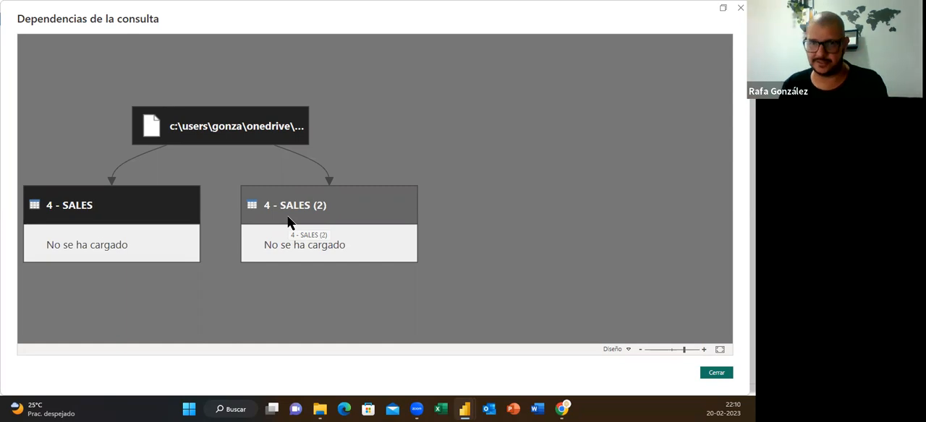
{"action": "left_click", "coordinate": [715, 373]}
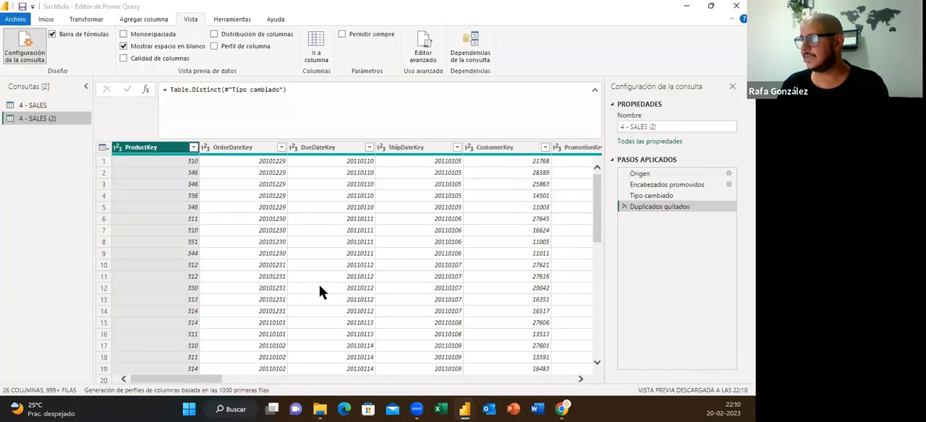
Create a reference query from the duplicated sales query and examine its link in the enlarged dependencies diagram
{"action": "right_click", "coordinate": [37, 119]}
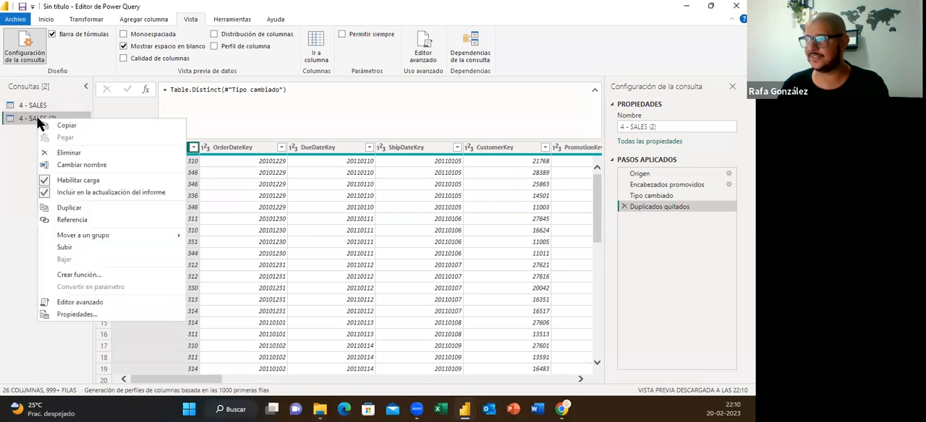
{"action": "left_click", "coordinate": [70, 221]}
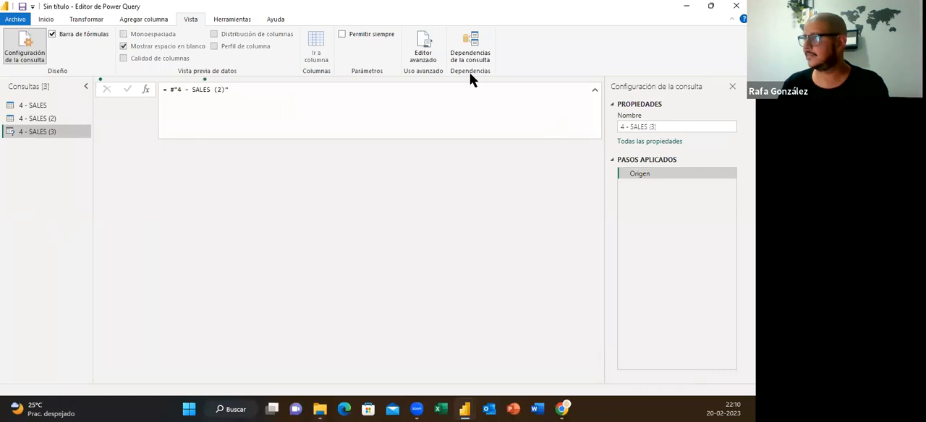
{"action": "left_click", "coordinate": [468, 58]}
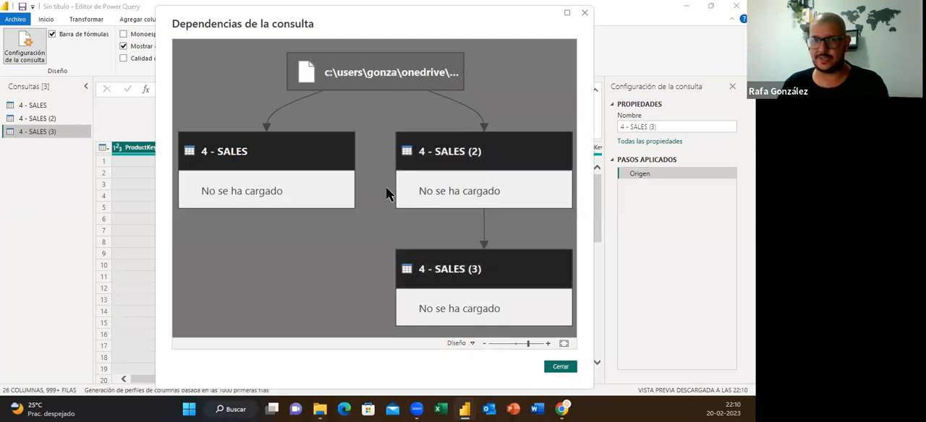
{"action": "left_click", "coordinate": [567, 13]}
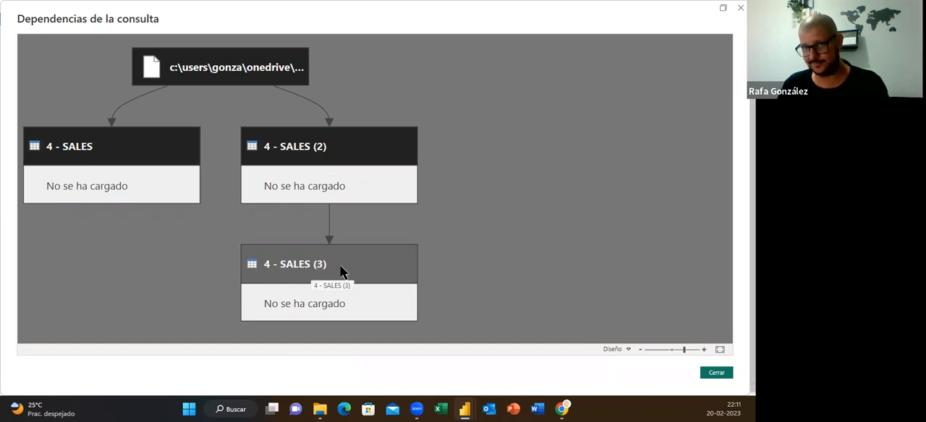
{"action": "left_click", "coordinate": [716, 374]}
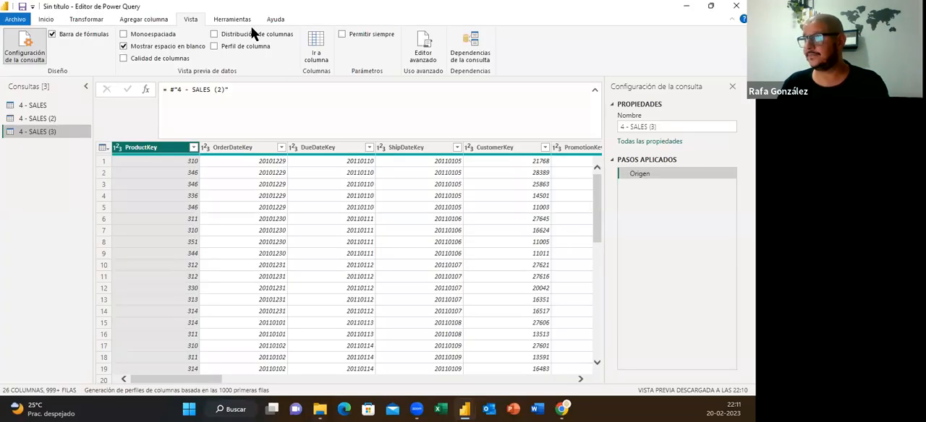
{"action": "left_click", "coordinate": [232, 19]}
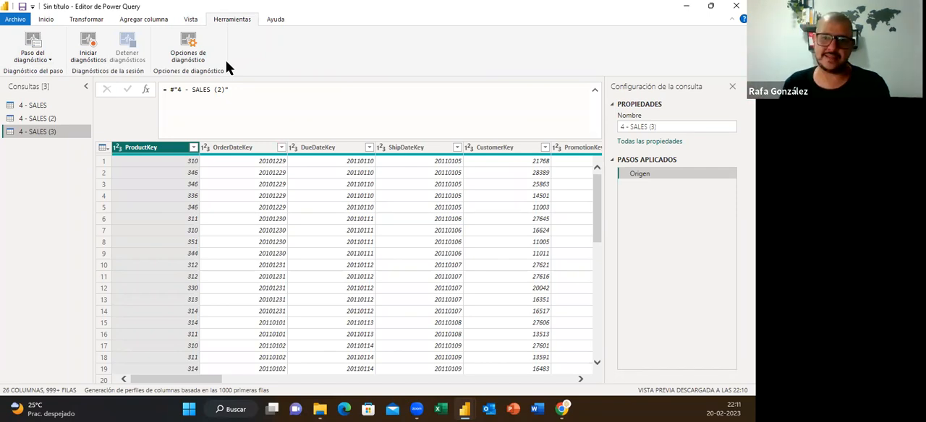
{"action": "left_click", "coordinate": [274, 19]}
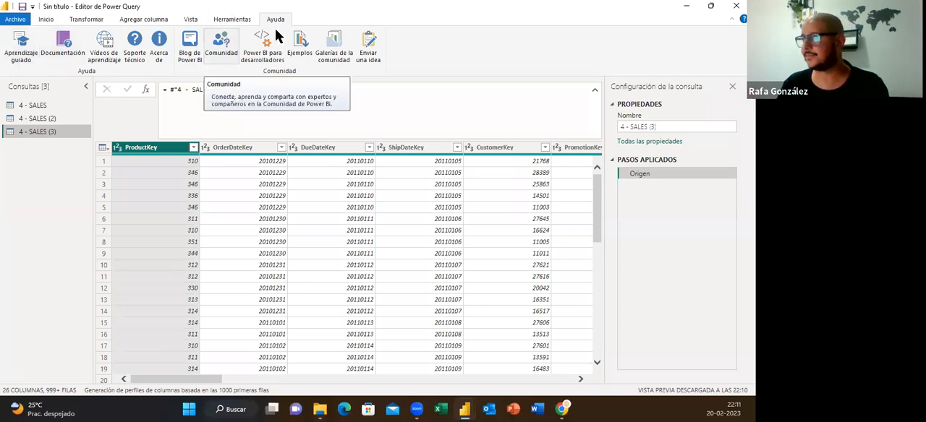
Open the global Carga de datos options and examine the Detección de tipos settings, pointing out the matching Archivo actual section
{"action": "left_click", "coordinate": [21, 24]}
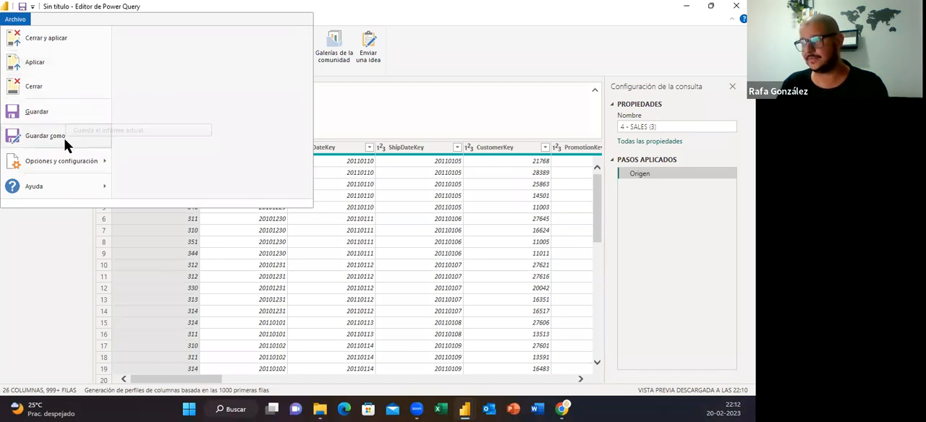
{"action": "mouse_move", "coordinate": [72, 167]}
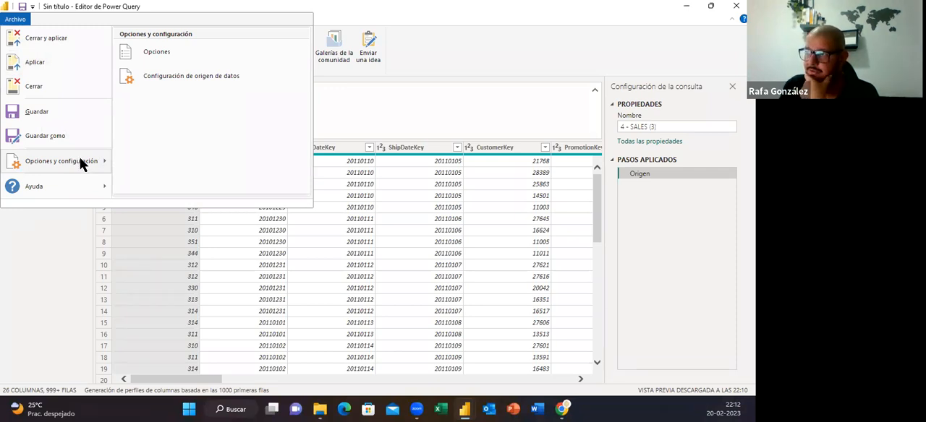
{"action": "left_click", "coordinate": [171, 56]}
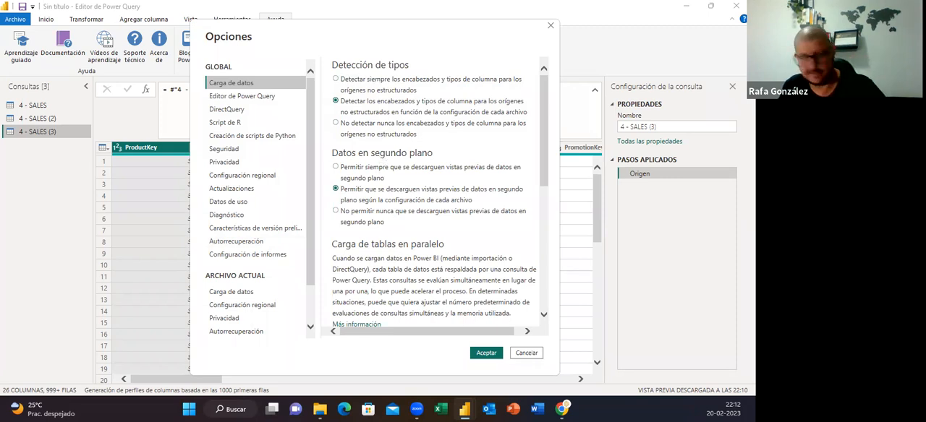
{"action": "left_click_drag", "start_coordinate": [464, 148], "coordinate": [474, 137]}
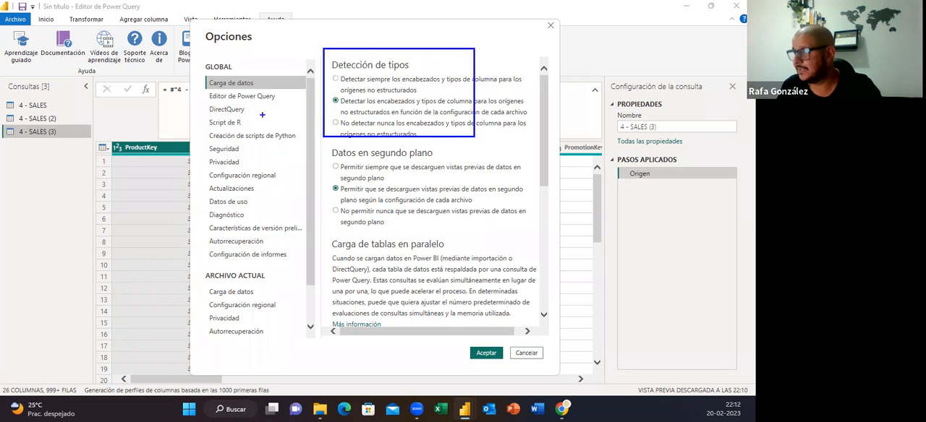
{"action": "mouse_move", "coordinate": [200, 56]}
{"action": "left_mouse_down"}
{"action": "mouse_move", "coordinate": [243, 90]}
{"action": "mouse_move", "coordinate": [283, 90]}
{"action": "left_mouse_up"}
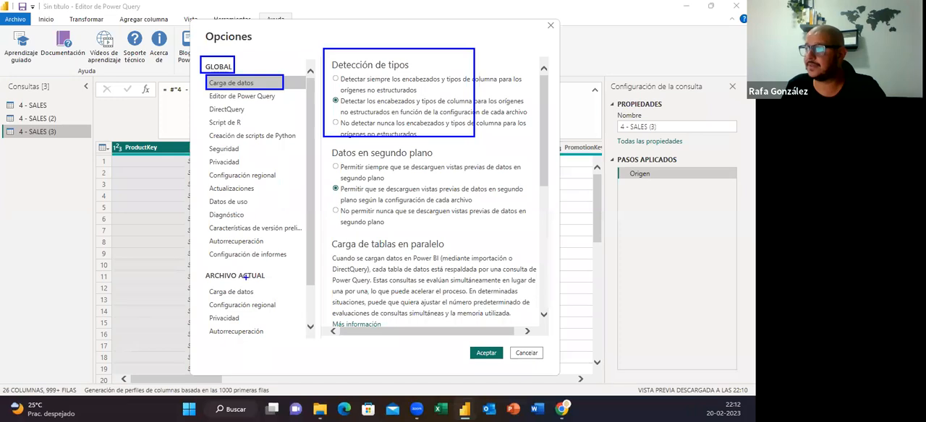
{"action": "left_click_drag", "start_coordinate": [204, 269], "coordinate": [269, 282]}
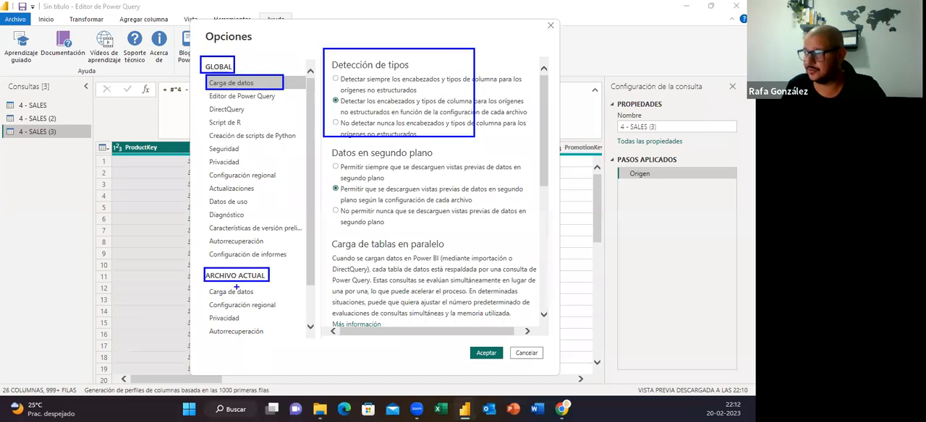
{"action": "left_click_drag", "start_coordinate": [206, 285], "coordinate": [262, 296]}
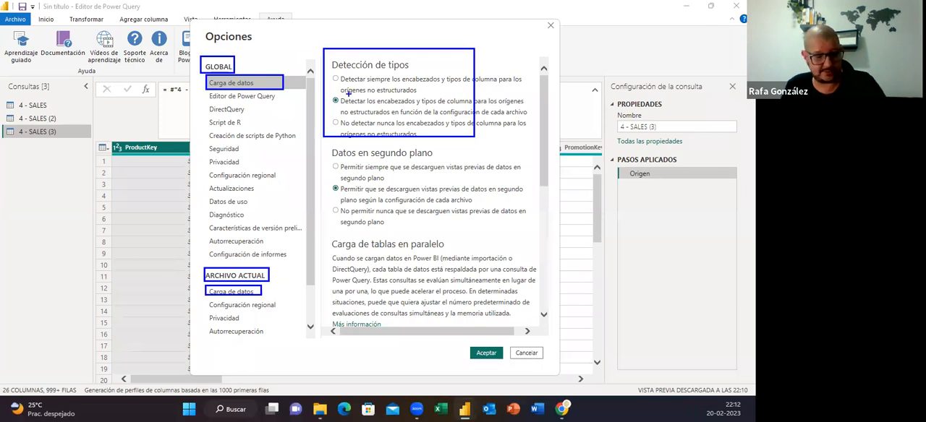
{"action": "key", "text": "Escape"}
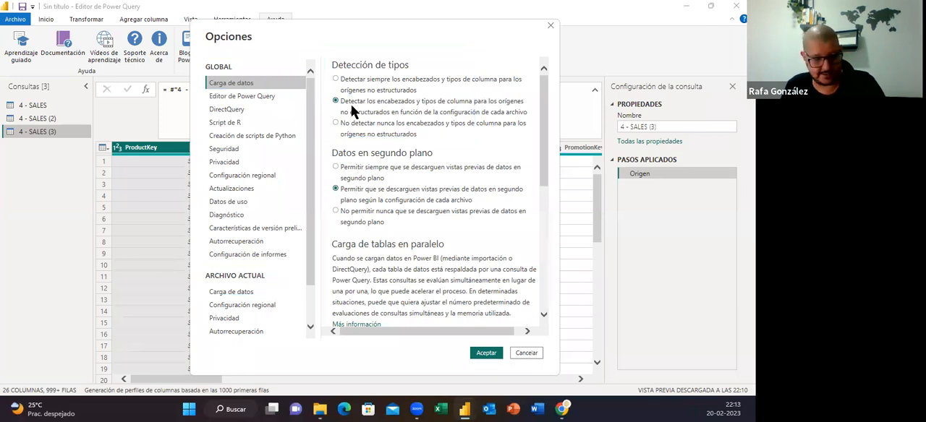
{"action": "mouse_move", "coordinate": [326, 97]}
{"action": "left_mouse_down"}
{"action": "mouse_move", "coordinate": [479, 122]}
{"action": "mouse_move", "coordinate": [532, 117]}
{"action": "left_mouse_up"}
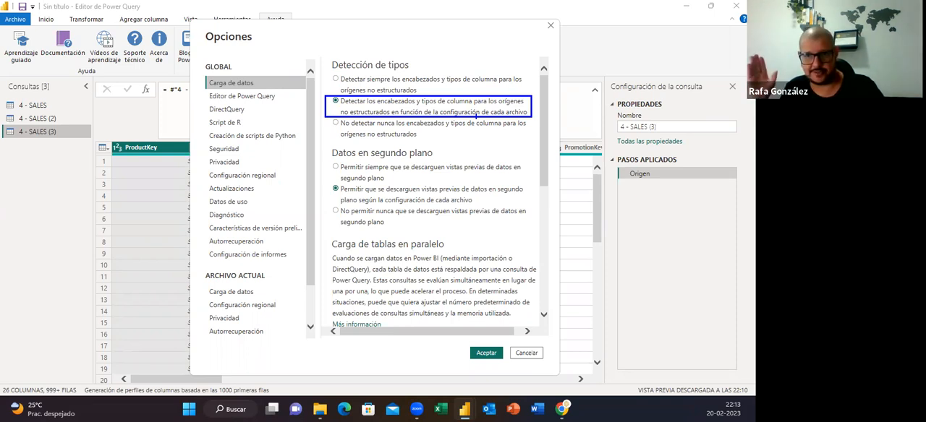
{"action": "key", "text": "Escape"}
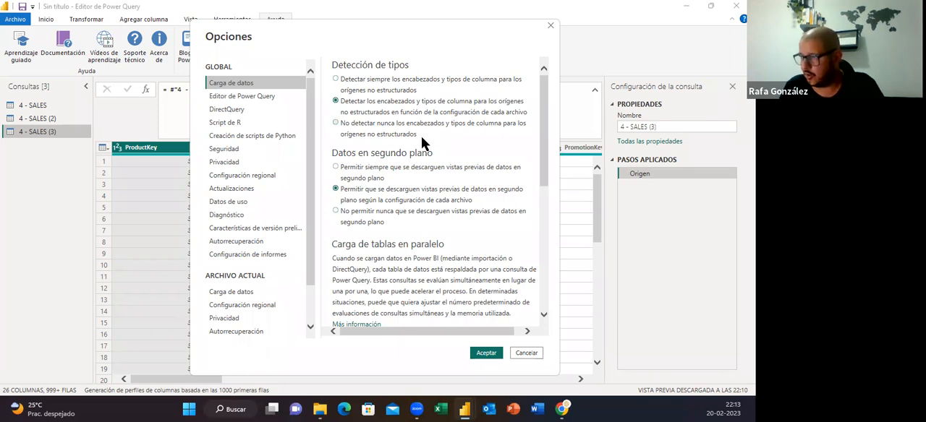
Review the background data, parallel table loading, time intelligence and data cache options, leaving the options dialog without changes
{"action": "scroll", "coordinate": [407, 160], "scroll_direction": "down", "scroll_amount": 1}
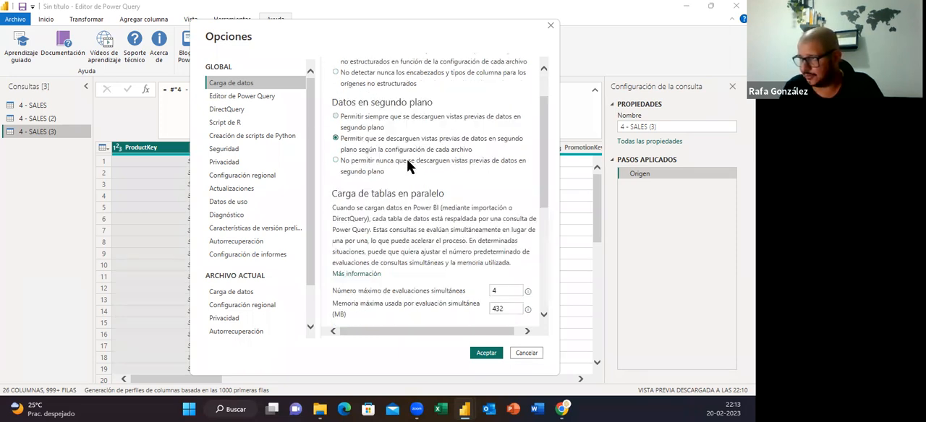
{"action": "scroll", "coordinate": [406, 159], "scroll_direction": "down", "scroll_amount": 3}
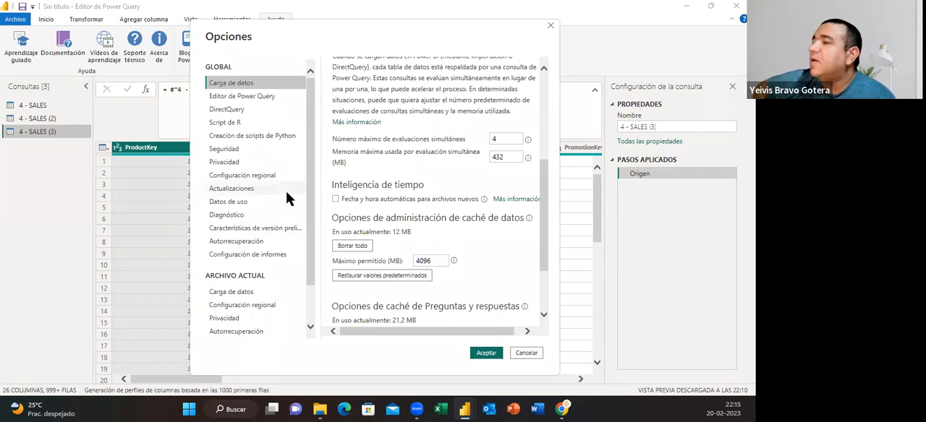
{"action": "left_click", "coordinate": [536, 353]}
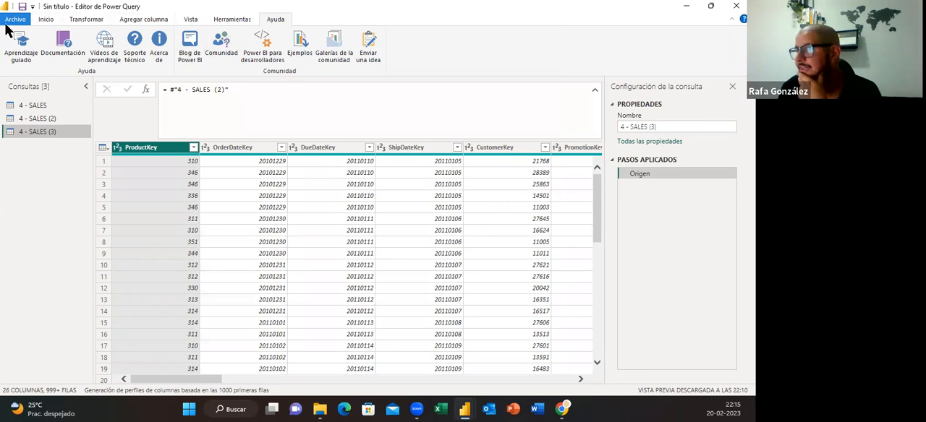
Return to the Inicio commands and collapse the expanded formula bar to a single line
{"action": "left_click", "coordinate": [45, 19]}
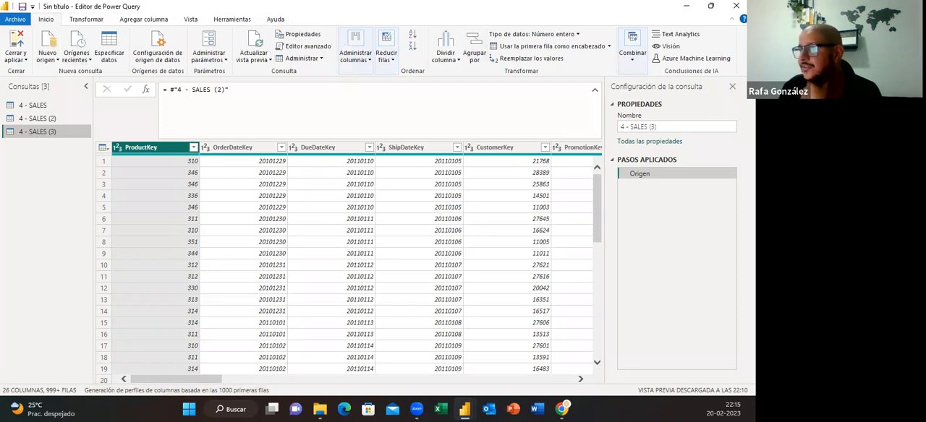
{"action": "left_click", "coordinate": [594, 90]}
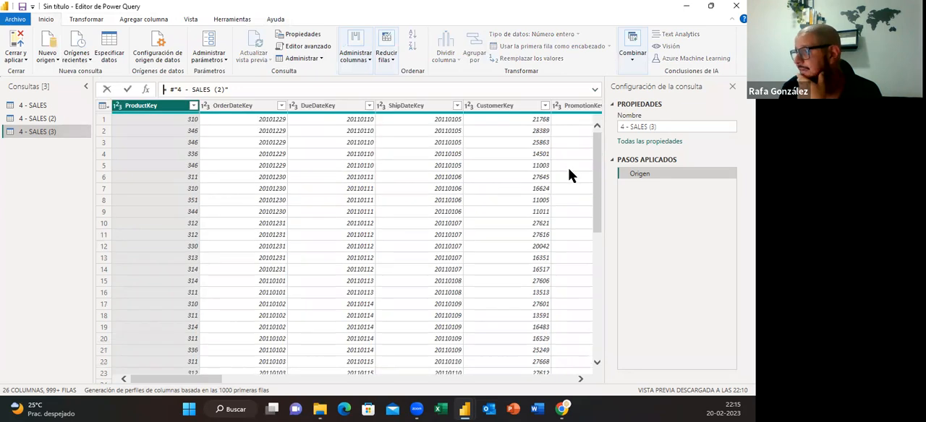